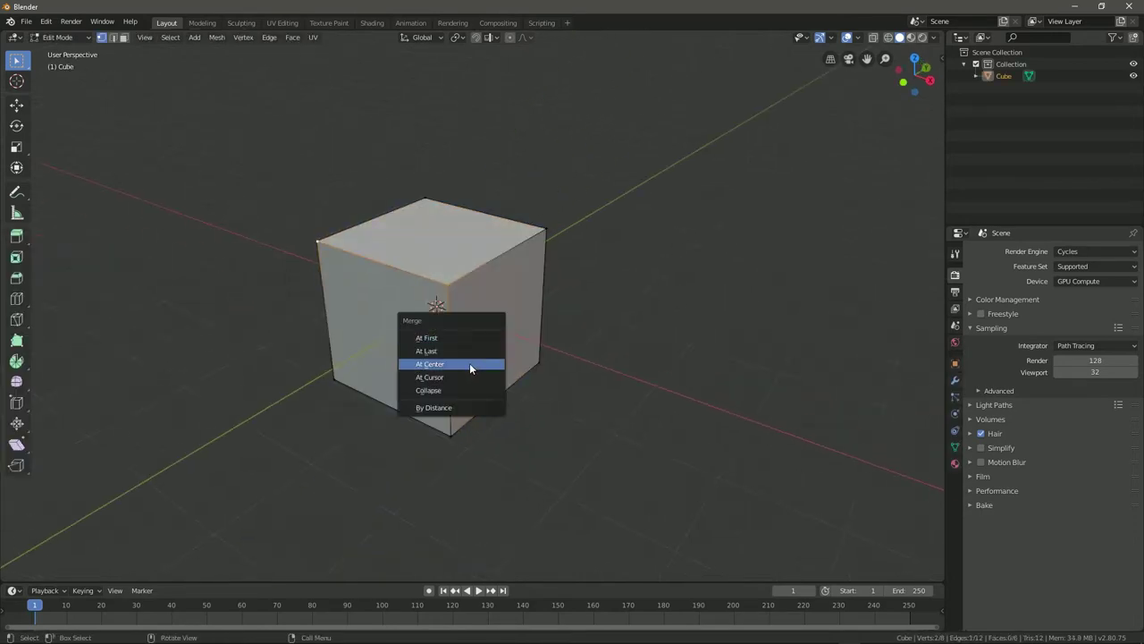
- Merge the selected cube vertices at their centre and scale the mesh along Z
left_click(470, 363)
key("Tab")
key("s")
key("z")
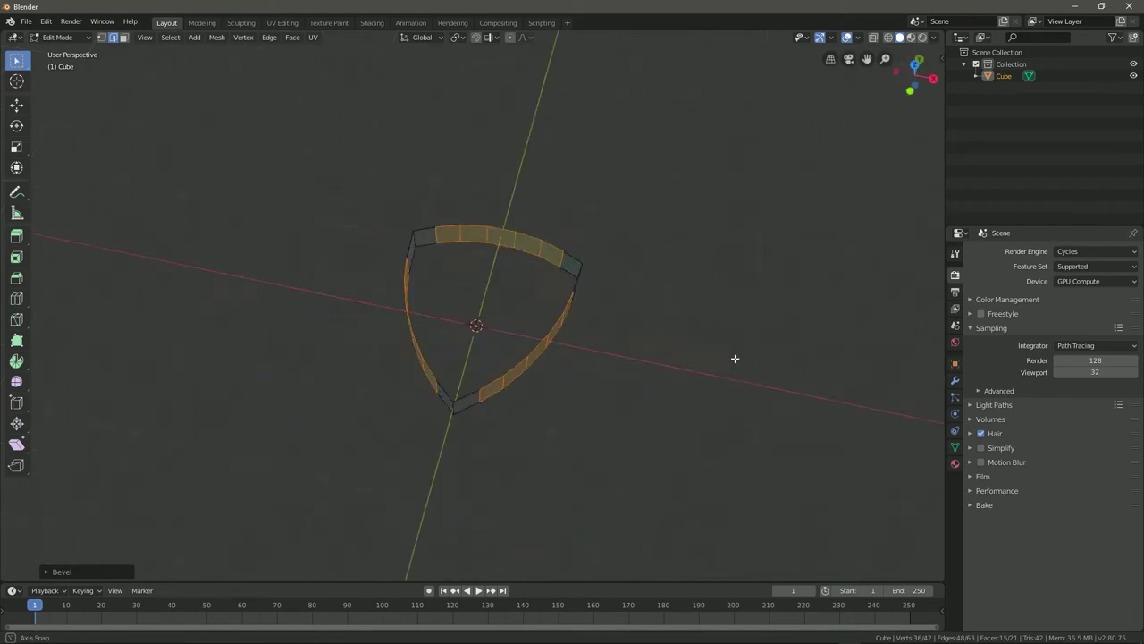
- Extrude all frame faces along their normals to thicken the shield rim
key("a")
key("alt+e")
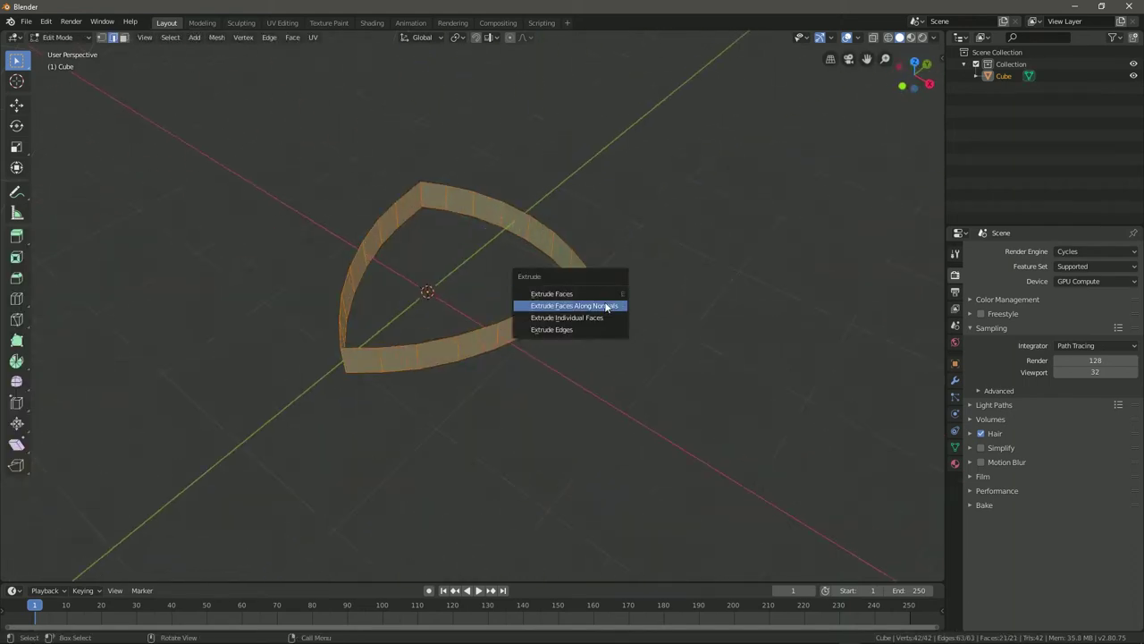
left_click(608, 304)
left_click(617, 319)
middle_click_drag(626, 304, 642, 277)
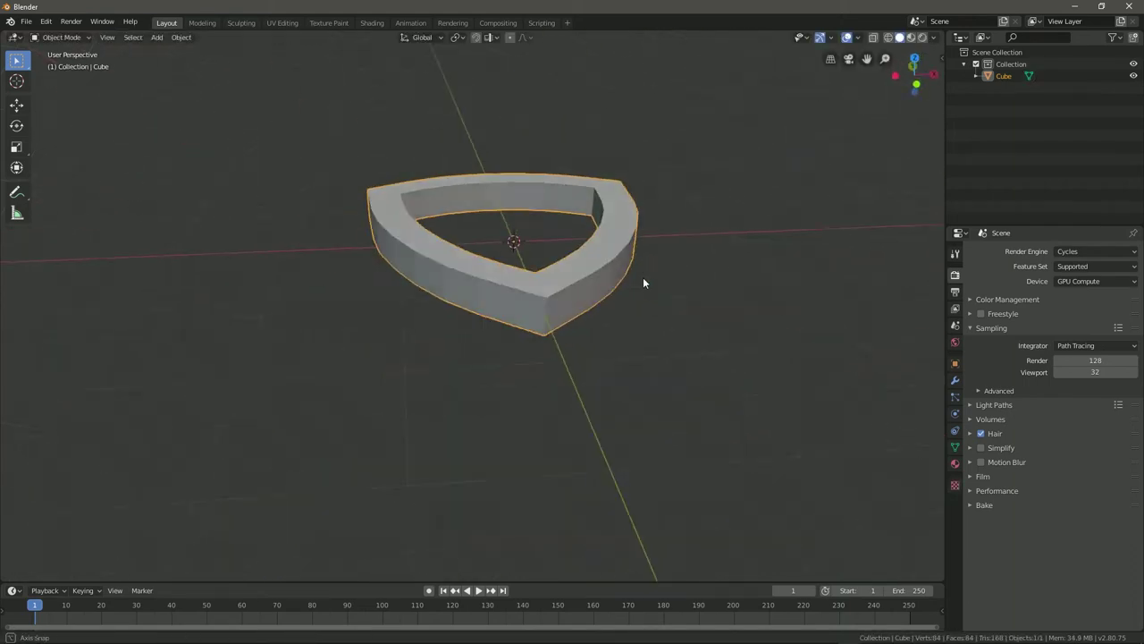
key("KP_7")
- Select the faces of the three corner blocks for extrusion along normals
right_click(692, 348)
middle_click_drag(692, 348, 549, 302)
left_click(549, 302)
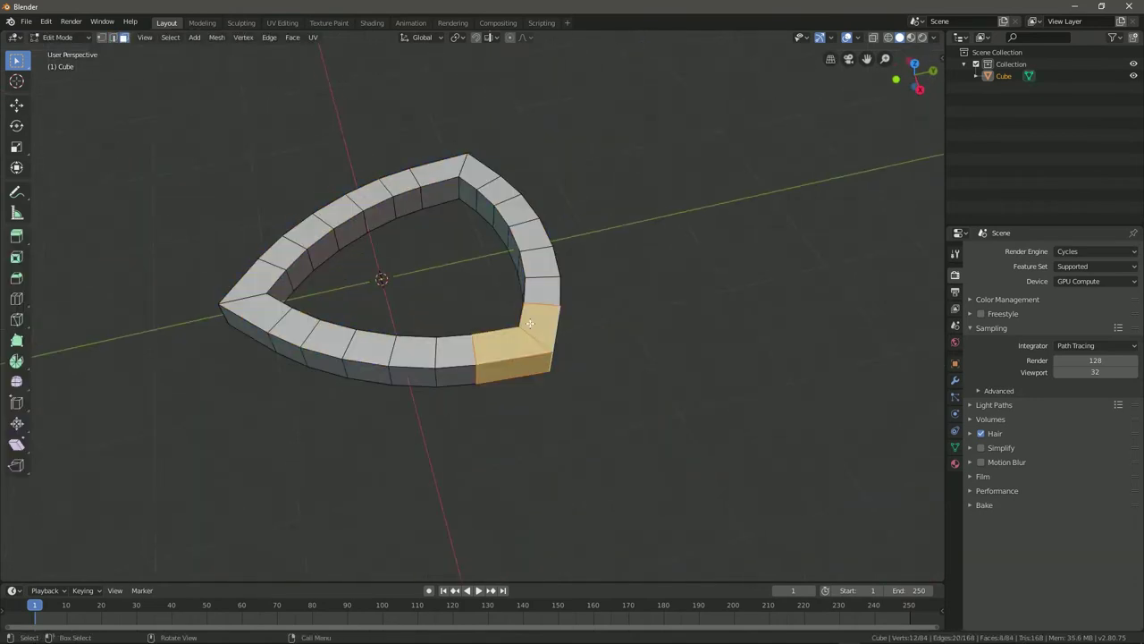
left_click(384, 235, "shift")
left_click(485, 409, "shift")
mouse_move(572, 394)
middle_mouse_down()
mouse_move(727, 334)
mouse_move(733, 306)
middle_mouse_up()
key("alt+e")
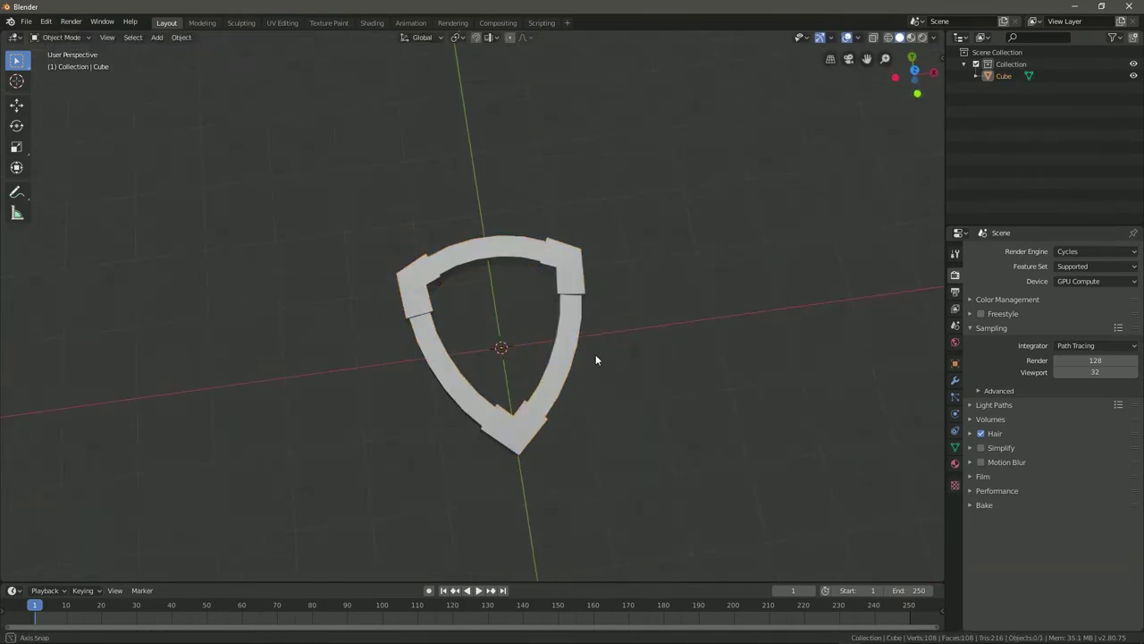
- In top wireframe view, add the face plane and scale it along X to fit the frame
key("KP_7")
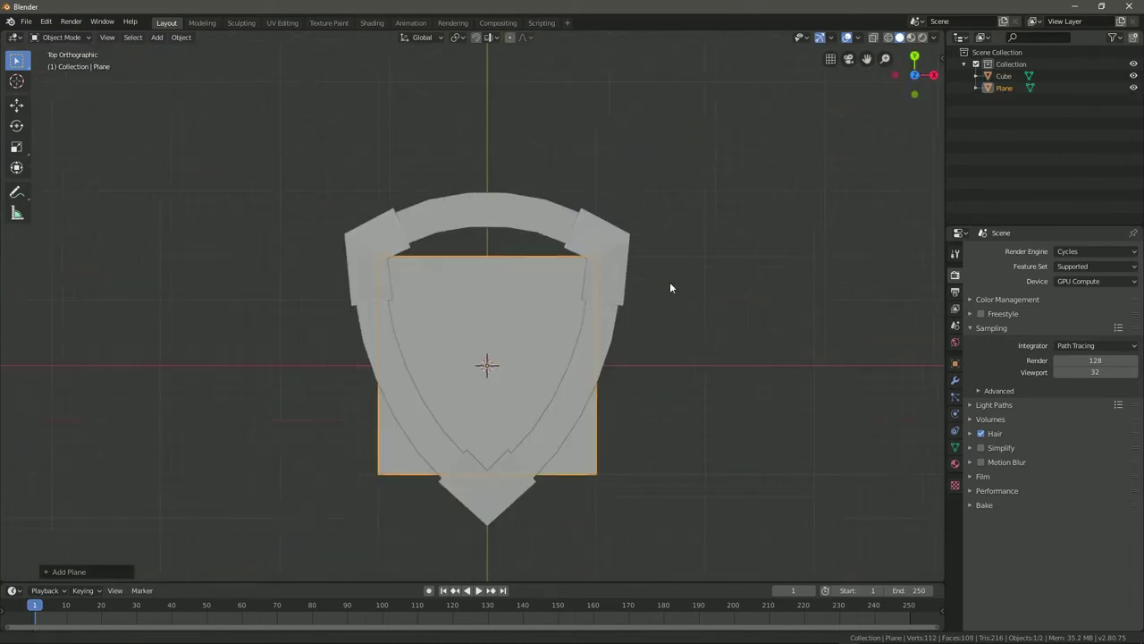
key("shift+z")
key("s")
key("x")
left_click(648, 337)
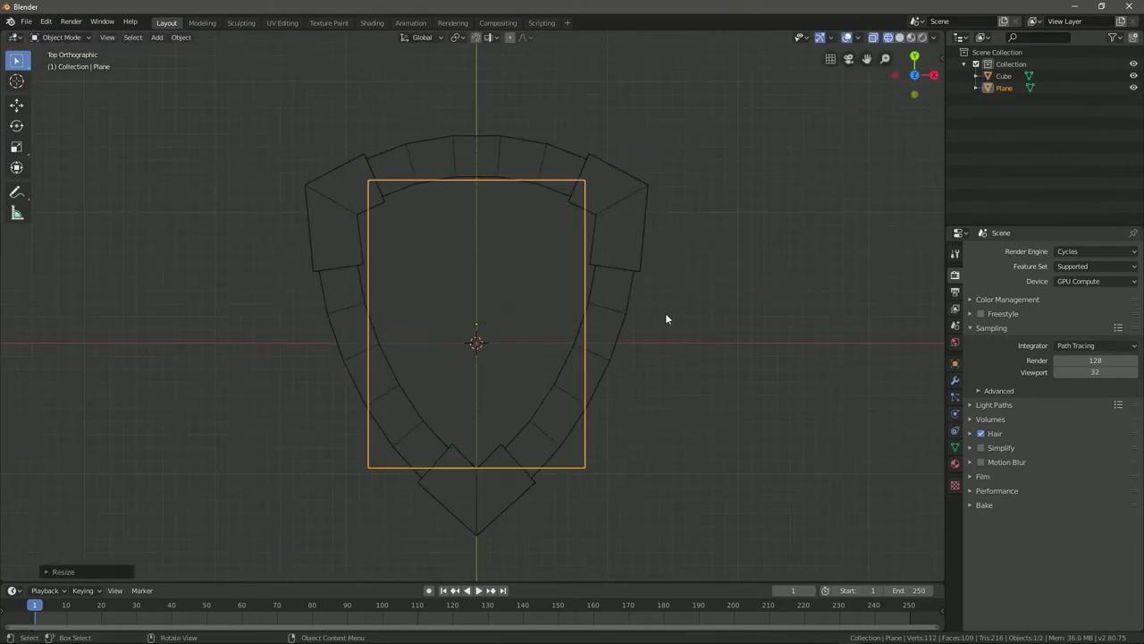
left_click(697, 329)
- Add centred loop cuts across the plane to subdivide it
key("Tab")
key("ctrl+r")
scroll(534, 265, "down", 1)
left_click(534, 265)
right_click(533, 264)
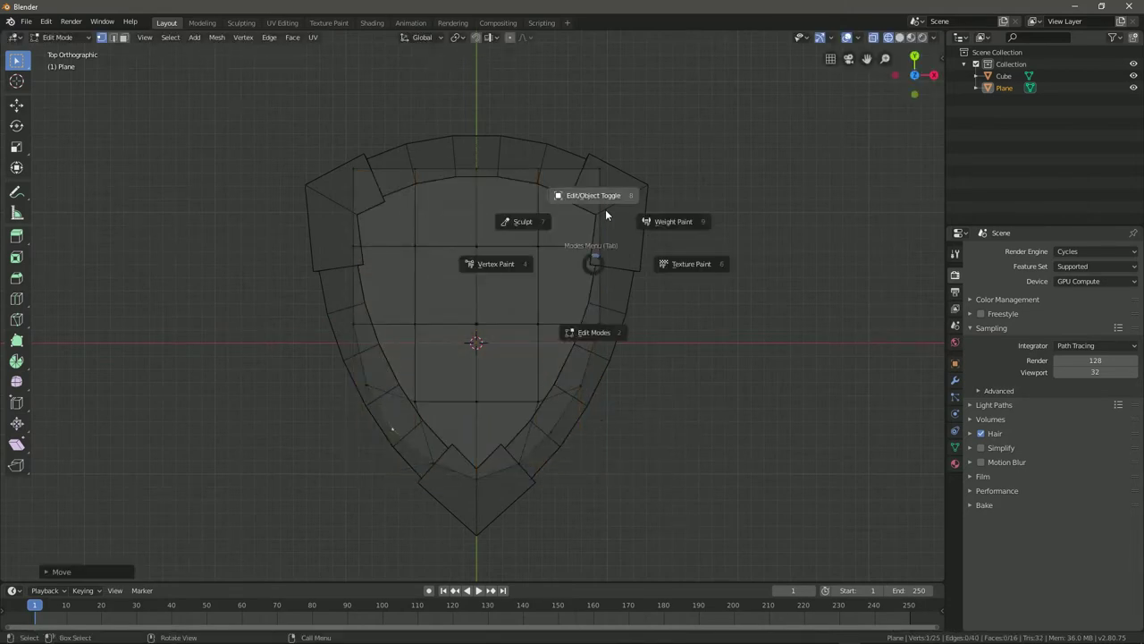
- Move the panel's centre vertices down with proportional editing to recess it
key("shift+z")
middle_click_drag(606, 214, 563, 183)
key("Escape")
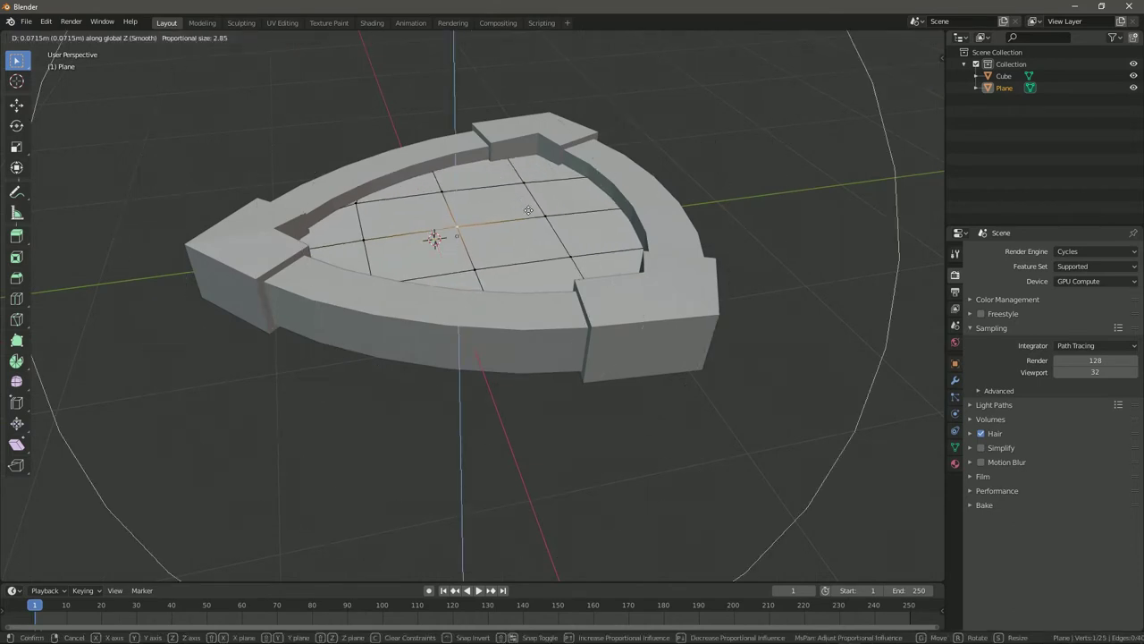
left_click(537, 186)
middle_click_drag(536, 186, 506, 248)
key("ctrl+Tab")
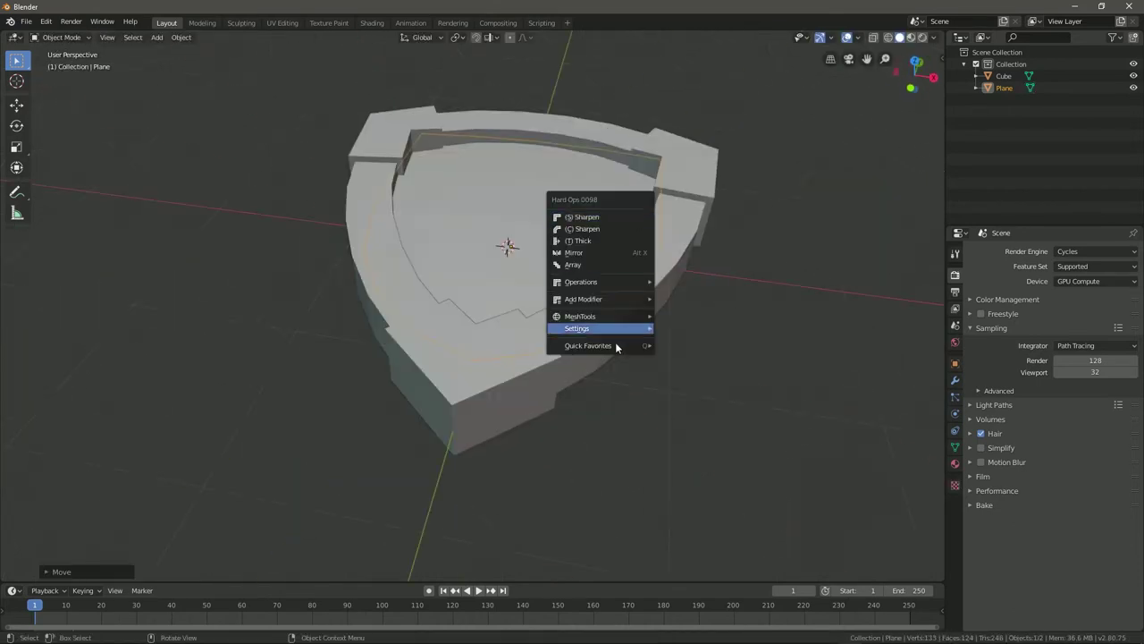
left_click(620, 345)
- Apply all transforms to the inner panel and isolate it in local view
mouse_move(683, 272)
middle_mouse_down()
mouse_move(624, 236)
mouse_move(410, 214)
mouse_move(715, 311)
mouse_move(735, 417)
mouse_move(634, 337)
mouse_move(621, 353)
mouse_move(686, 390)
mouse_move(670, 351)
mouse_move(703, 352)
mouse_move(574, 275)
middle_mouse_up()
key("shift+z")
key("shift+z")
left_click(574, 275)
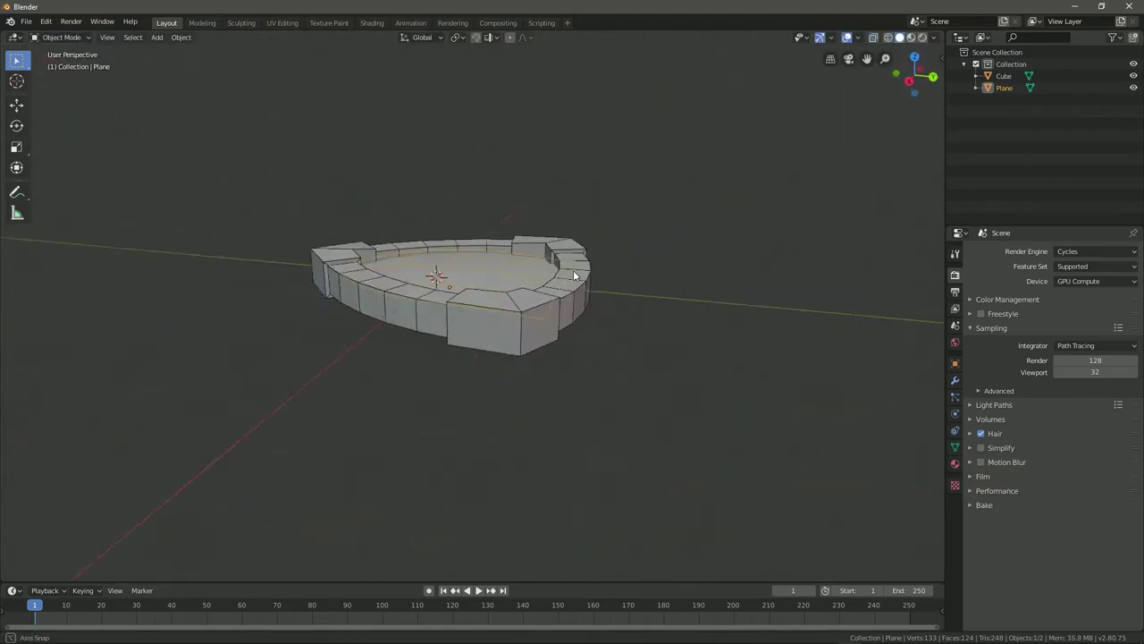
key("ctrl+a")
mouse_move(724, 308)
middle_mouse_down()
mouse_move(690, 260)
mouse_move(704, 322)
mouse_move(672, 392)
mouse_move(587, 367)
middle_mouse_up()
left_click(690, 259)
key("KP_7")
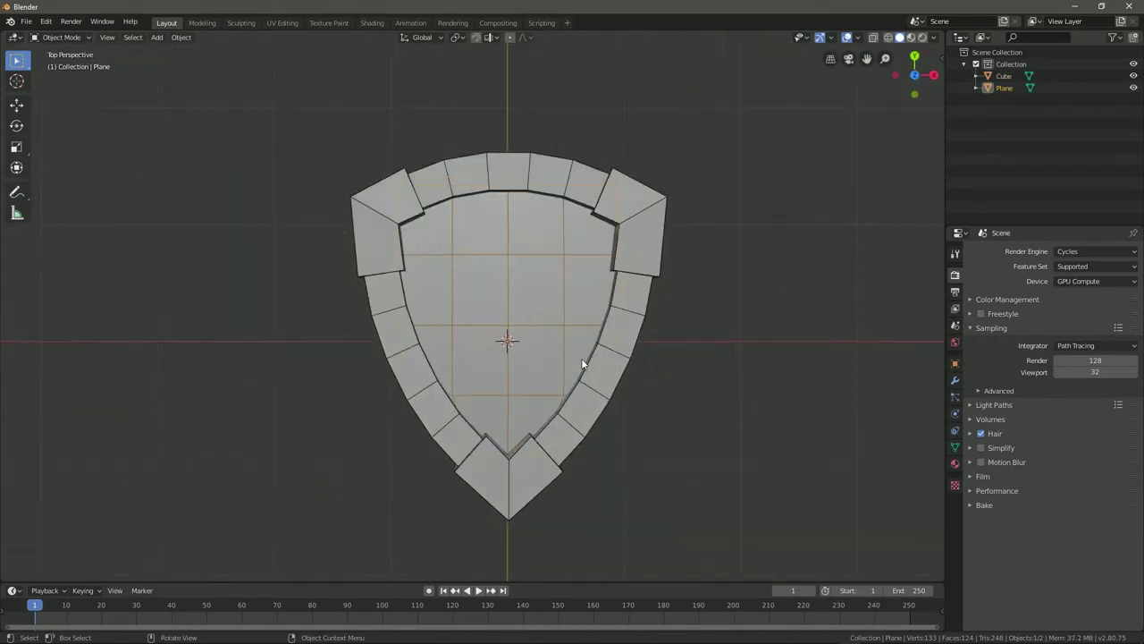
key("KP_Divide")
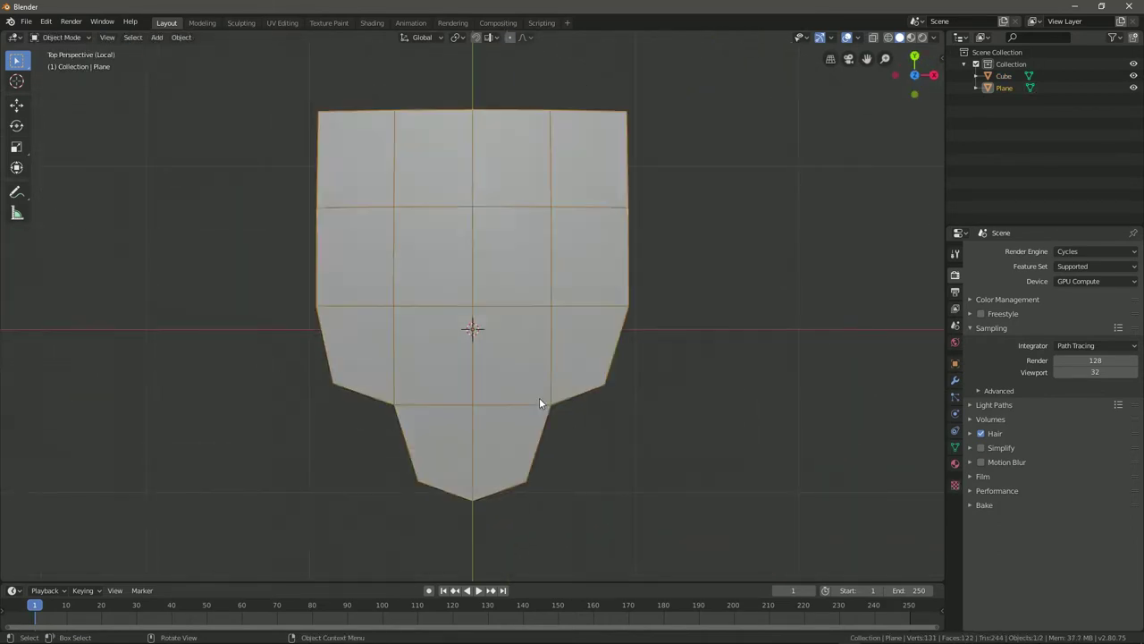
- Restore the full shield and adjust the inner panel's width to fit the rim
key("Tab")
key("KP_Divide")
scroll(707, 487, "up", 3)
left_click(695, 497)
mouse_move(695, 497)
middle_mouse_down()
mouse_move(717, 491)
mouse_move(732, 337)
mouse_move(797, 358)
mouse_move(774, 395)
mouse_move(722, 338)
mouse_move(632, 312)
mouse_move(751, 318)
mouse_move(668, 305)
mouse_move(518, 310)
mouse_move(685, 299)
mouse_move(556, 308)
mouse_move(736, 331)
mouse_move(596, 333)
mouse_move(650, 323)
mouse_move(673, 287)
middle_mouse_up()
scroll(717, 491, "down", 4)
left_click(794, 338)
key("Tab")
- Separate the rim's three corner blocks into their own object, Cube.001
left_click(632, 312)
key("Tab")
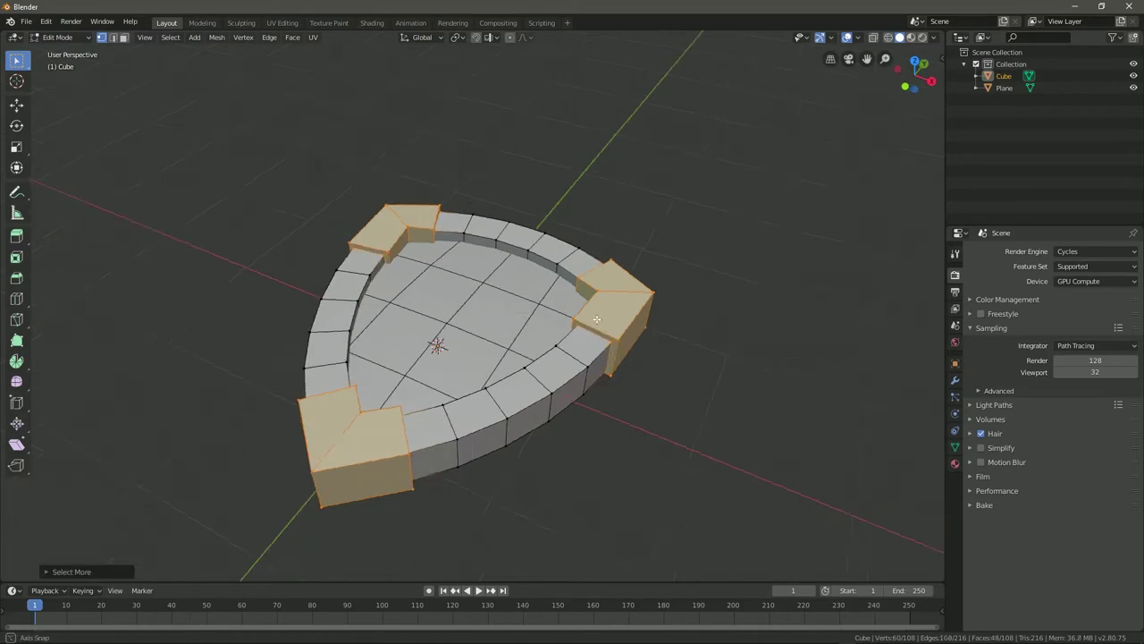
key("p")
left_click(673, 286)
key("Tab")
mouse_move(604, 295)
middle_mouse_down()
mouse_move(552, 253)
mouse_move(590, 343)
mouse_move(654, 349)
middle_mouse_up()
- Add a new cube and scale it into a plank block over the shield
key("shift+a")
left_click(721, 348)
key("s")
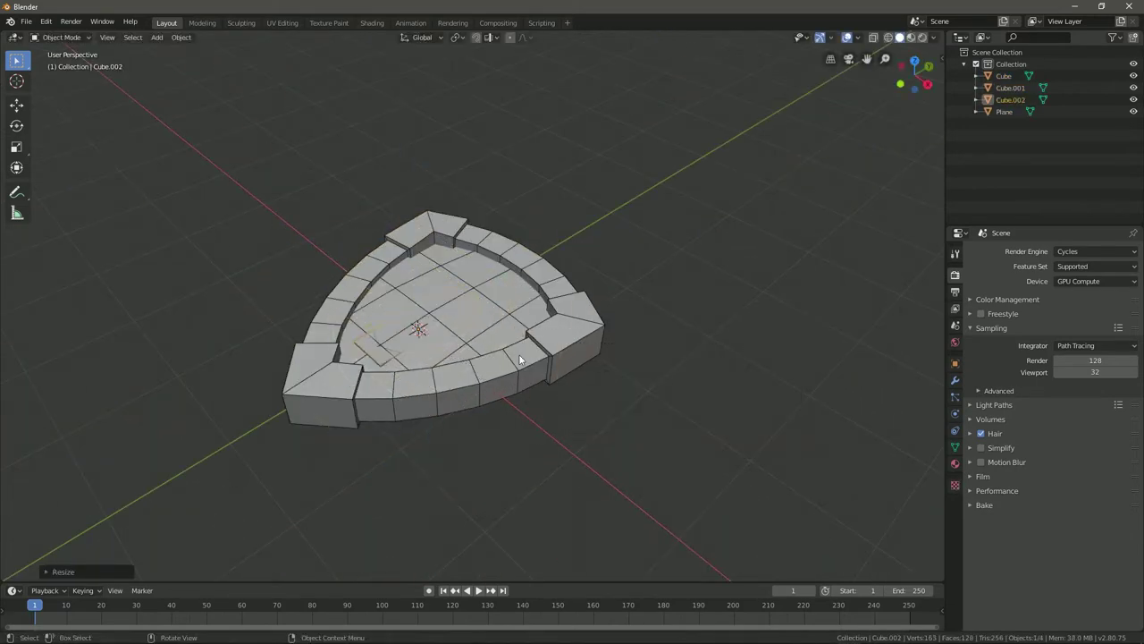
middle_click_drag(520, 359, 659, 281)
scroll(420, 372, "up", 5)
mouse_move(420, 372)
middle_mouse_down()
mouse_move(443, 338)
mouse_move(527, 392)
middle_mouse_up()
- Raise the plank block and stretch it along the Y axis
key("g")
key("y")
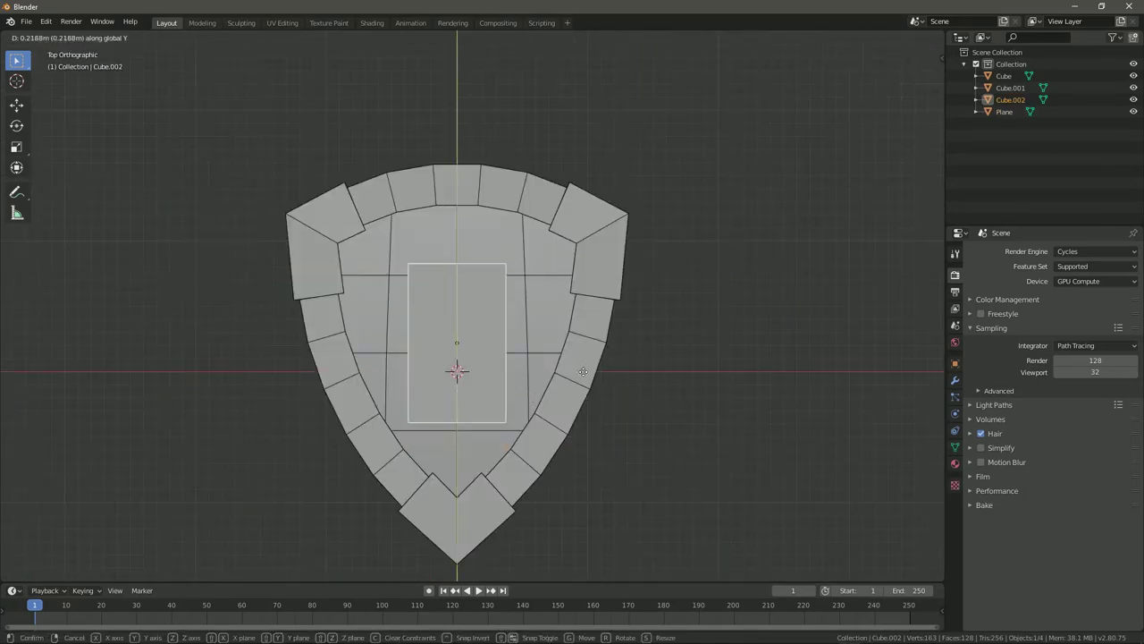
left_click(617, 389)
key("s")
key("y")
middle_click_drag(717, 411, 633, 355)
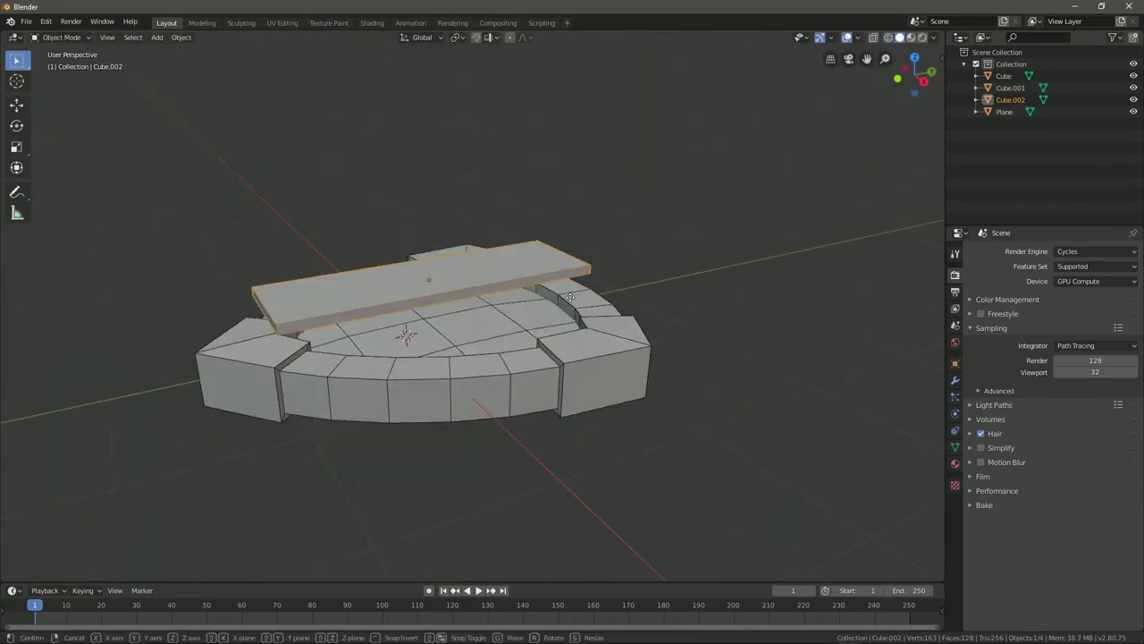
- Duplicate the plank twice along X to lay planks on both sides
key("shift+d")
key("x")
left_click(635, 358)
scroll(741, 375, "up", 2)
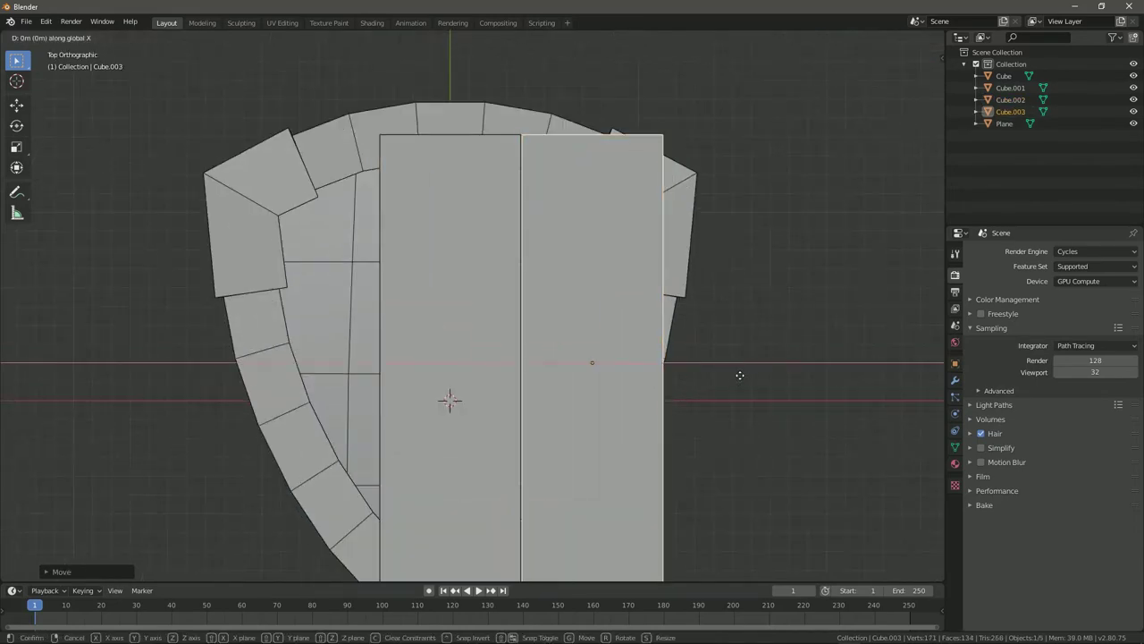
key("shift+d")
key("x")
scroll(726, 382, "up", 2)
left_click(550, 348)
left_click(722, 362)
scroll(605, 355, "down", 2)
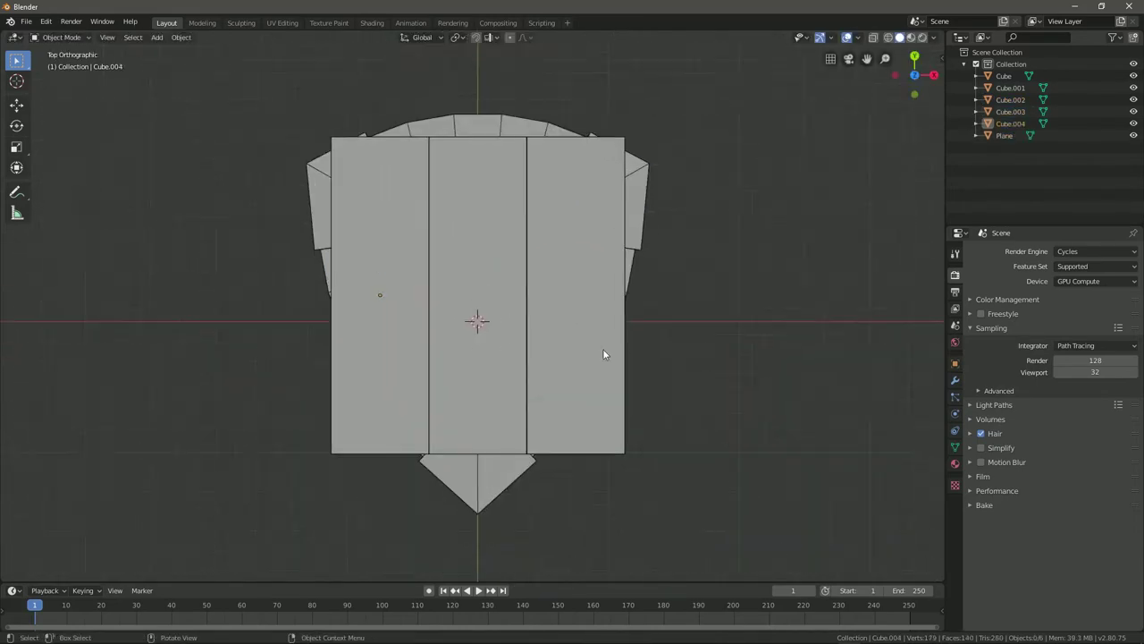
middle_click_drag(605, 355, 526, 288)
- Move the right plank along Z to match the other plank heights
left_click(572, 345)
key("g")
key("z")
left_click(648, 299)
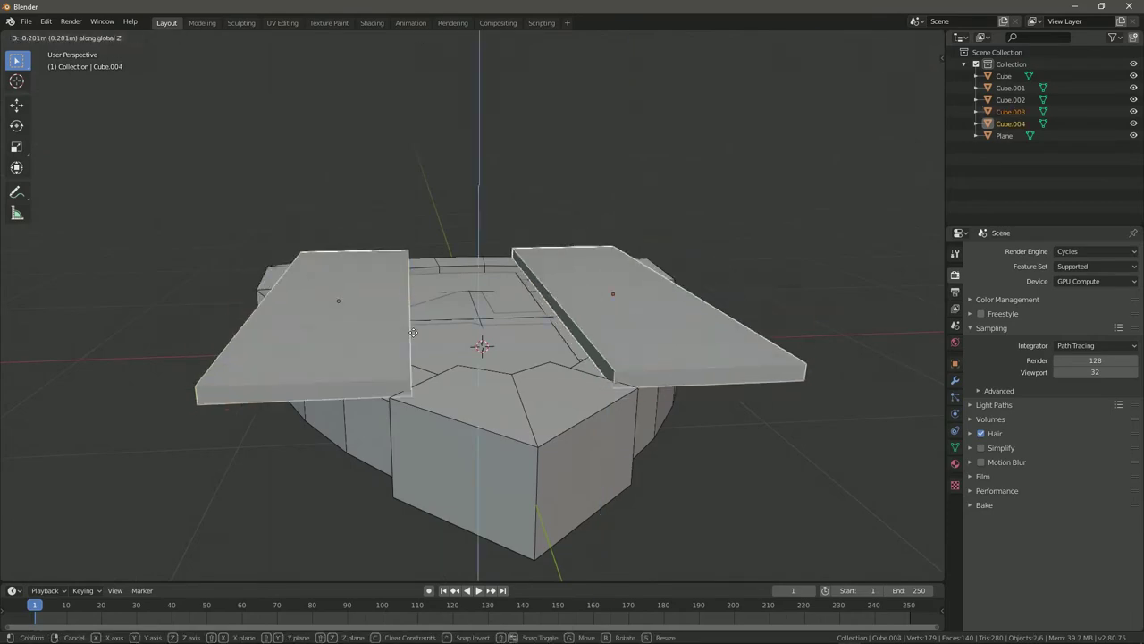
middle_click_drag(648, 299, 542, 305)
left_click(542, 305)
left_click(543, 305)
scroll(542, 305, "up", 2)
- Loop cut the right plank vertically and delete the extra plank copy
key("Tab")
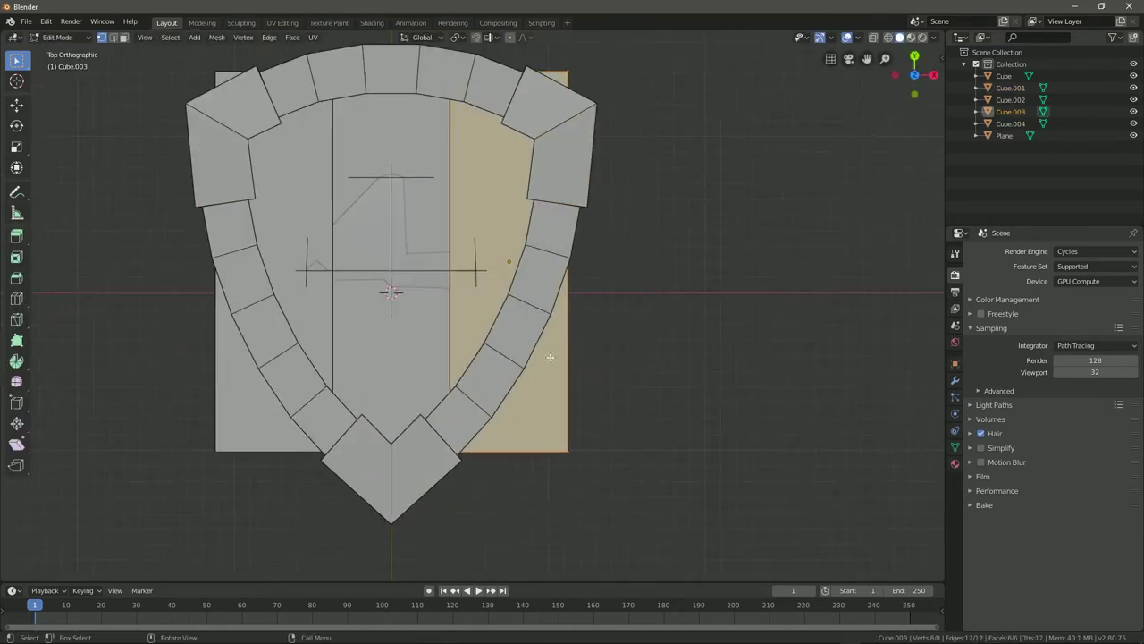
key("shift+z")
key("ctrl+r")
left_click(492, 409)
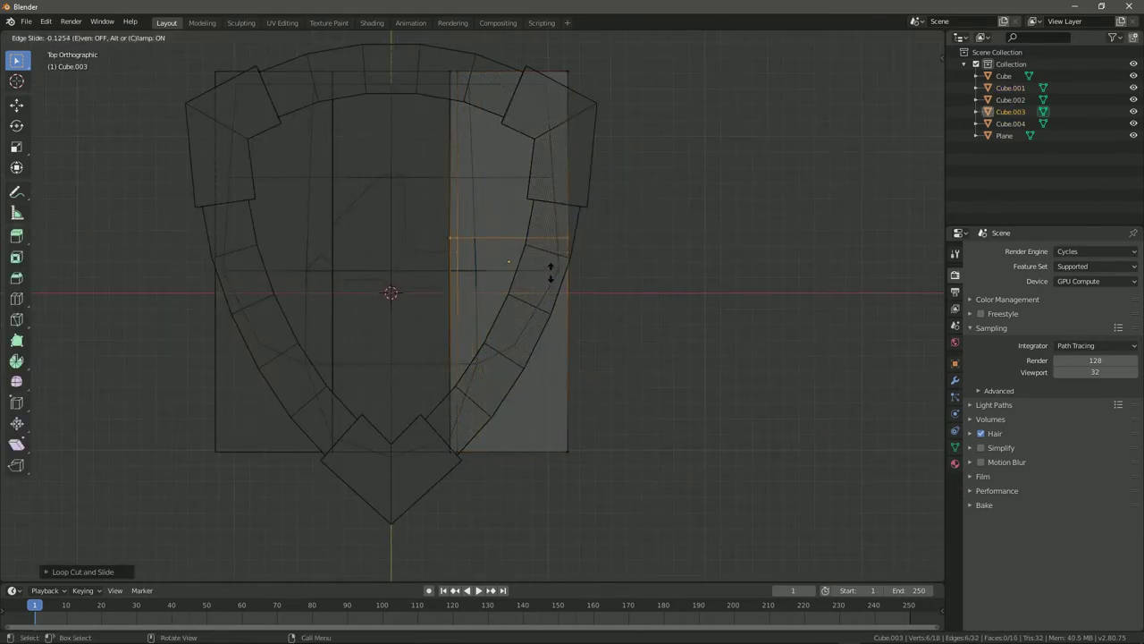
middle_click_drag(614, 267, 603, 374, "shift")
key("g")
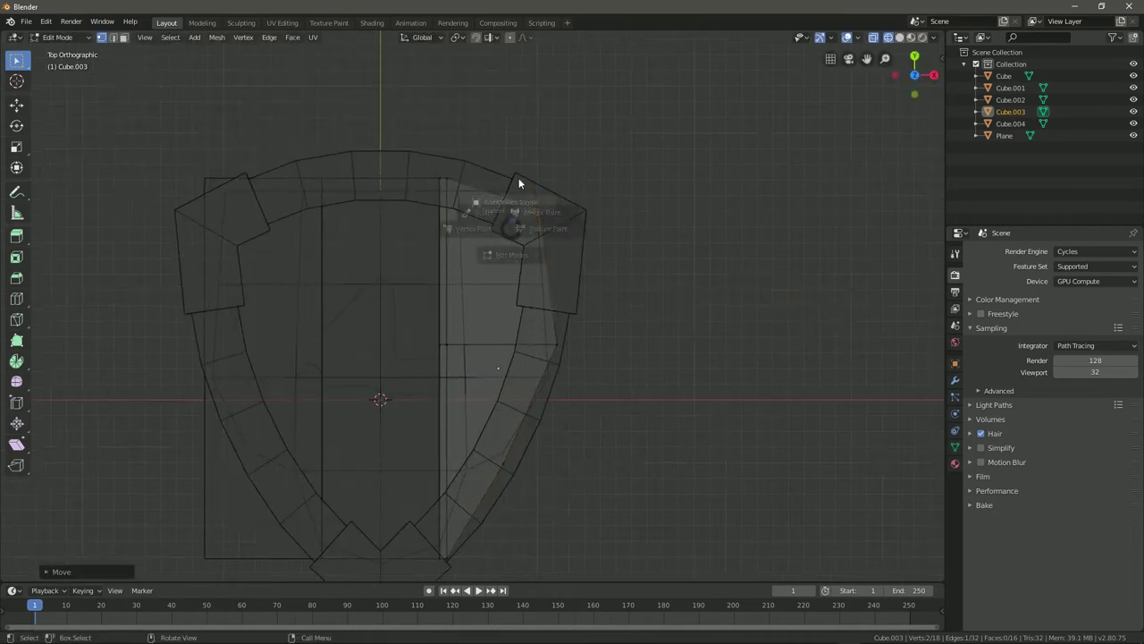
scroll(474, 345, "down", 1)
key("Delete")
key("shift+z")
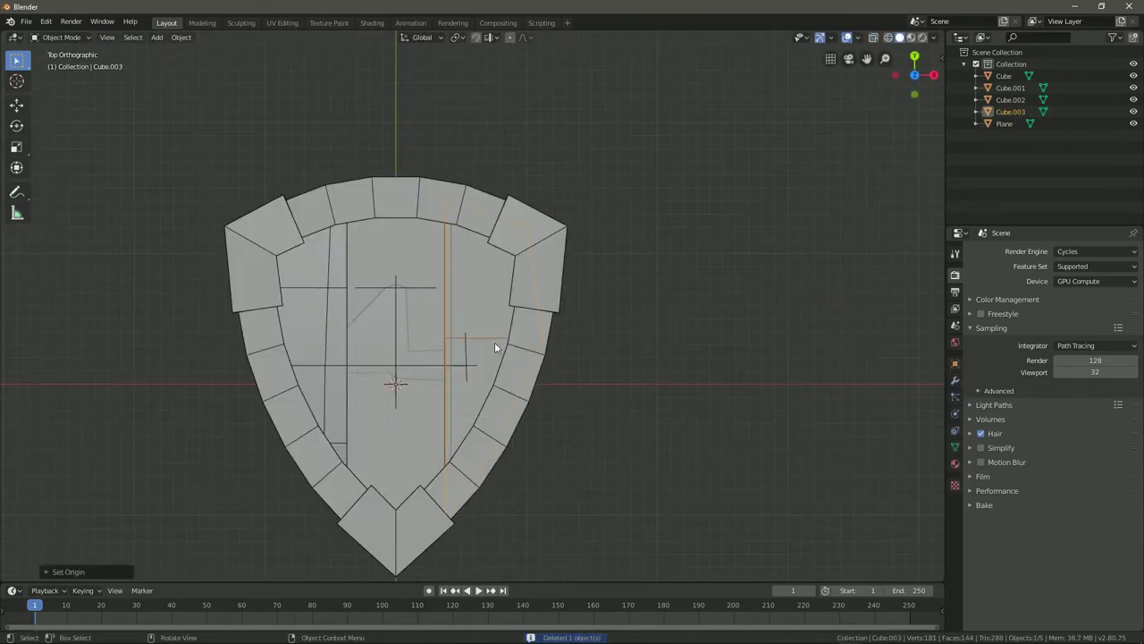
- Check the modifier settings and select the inner plate
left_click(956, 380)
middle_click_drag(619, 345, 502, 397)
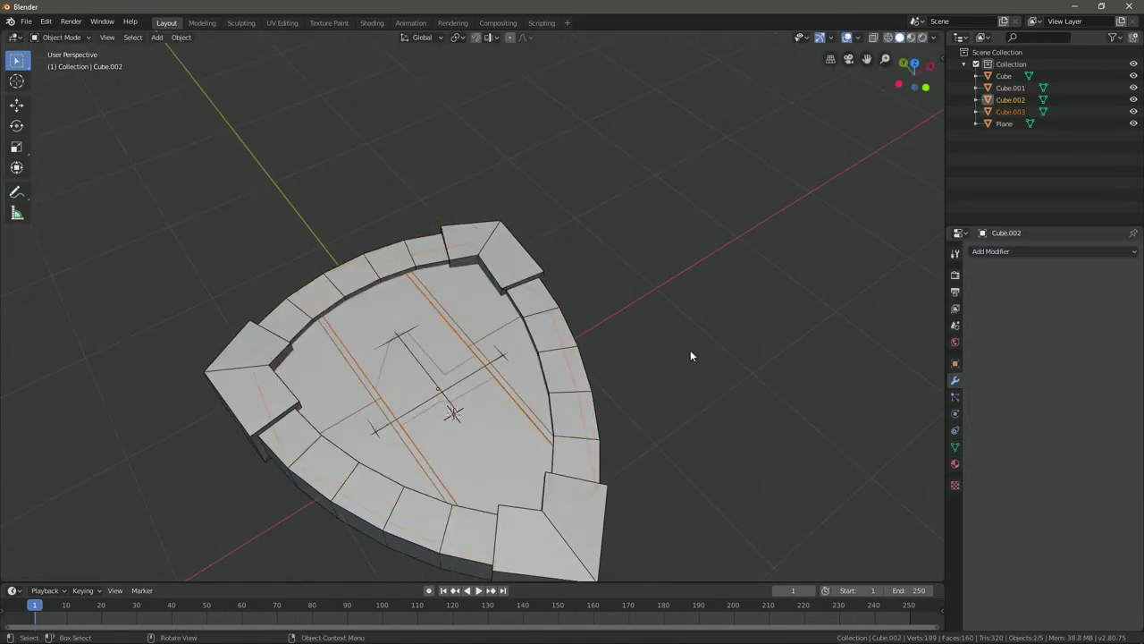
middle_click_drag(690, 355, 435, 295)
left_click(435, 295)
scroll(435, 295, "up", 3)
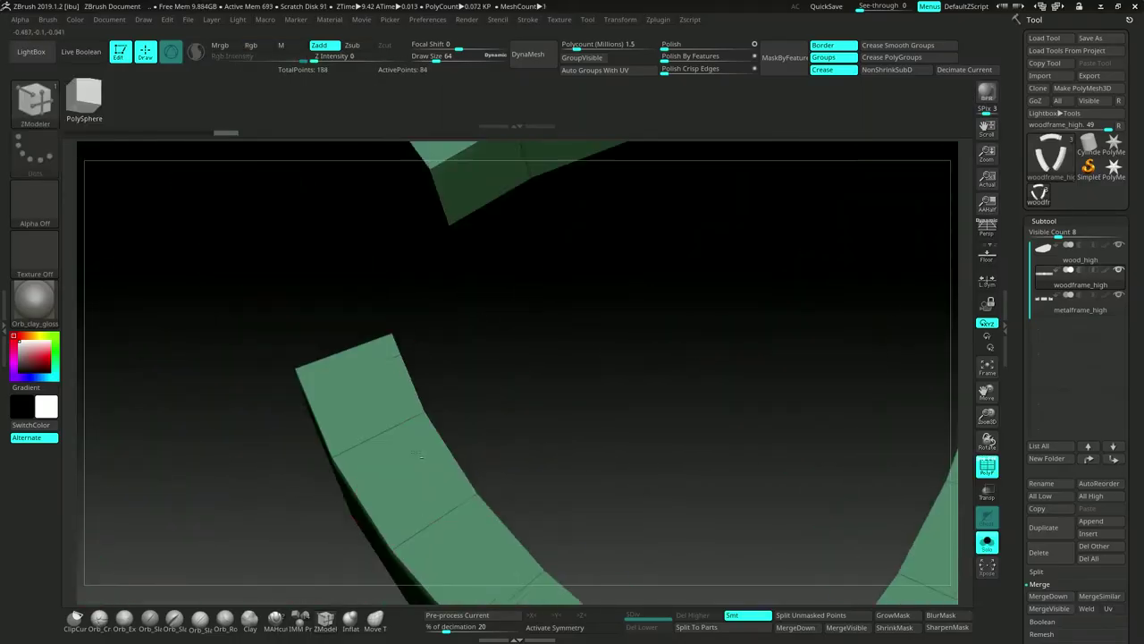
- Apply ZModeler's Edge Crease EdgeLoop Complete to the woodframe subtool's edge loops
left_click_drag(421, 456, 567, 396)
key("space")
left_click(567, 396)
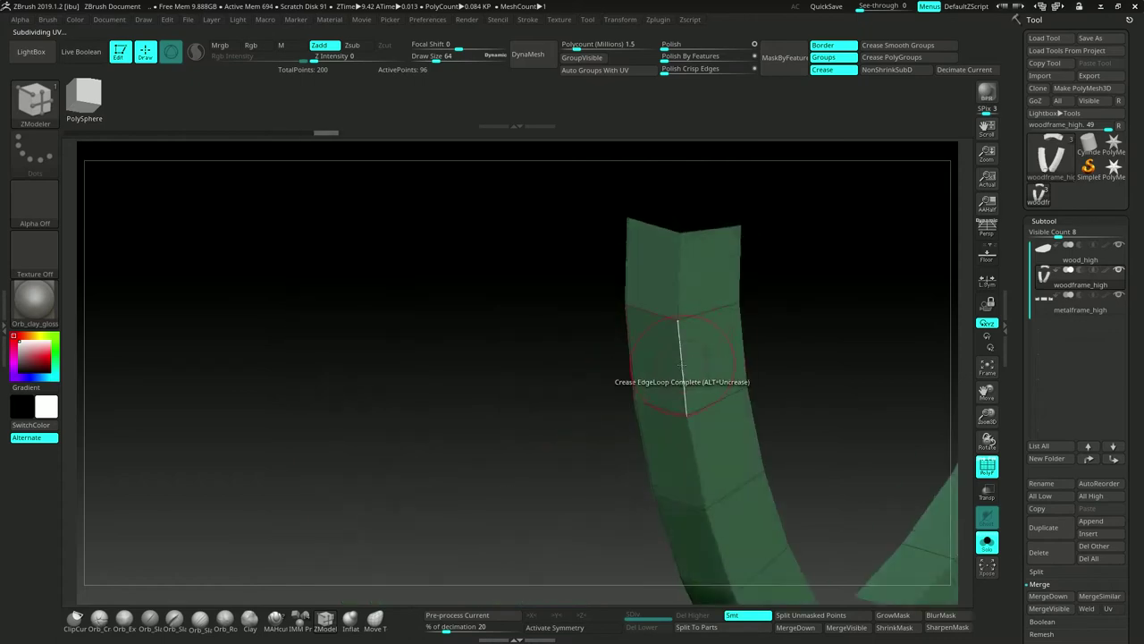
mouse_move(682, 362)
left_mouse_down()
mouse_move(595, 271)
mouse_move(447, 345)
mouse_move(521, 332)
mouse_move(521, 347)
mouse_move(429, 339)
mouse_move(498, 403)
left_mouse_up()
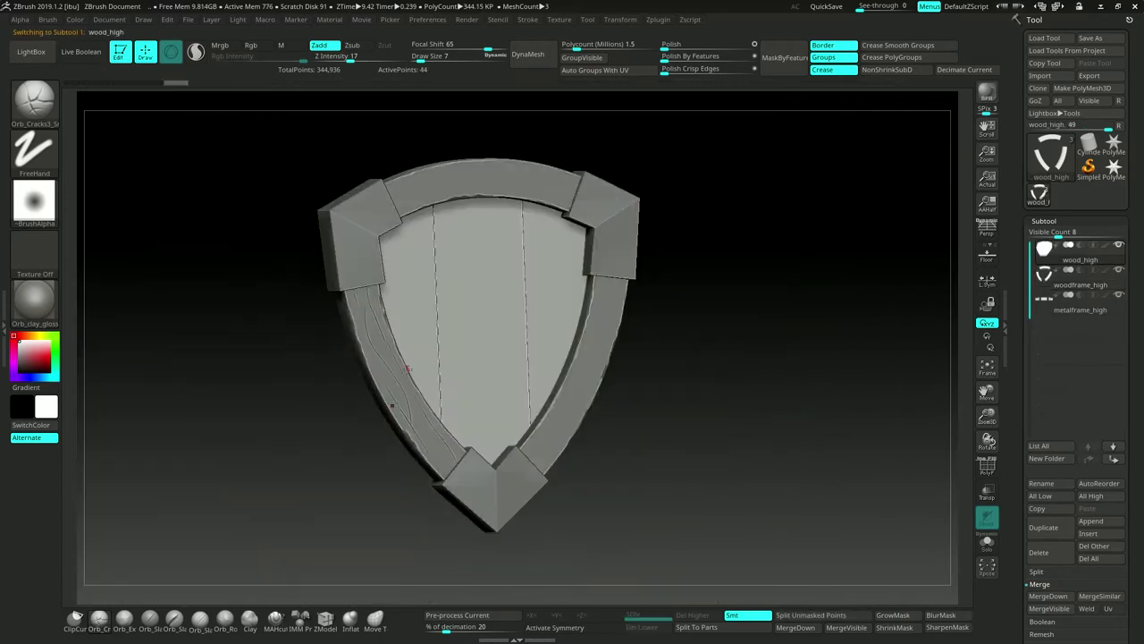
- Orbit around the sculpted frame from edge-on, front and side views, isolating the frame pieces
right_click_drag(386, 232, 419, 321)
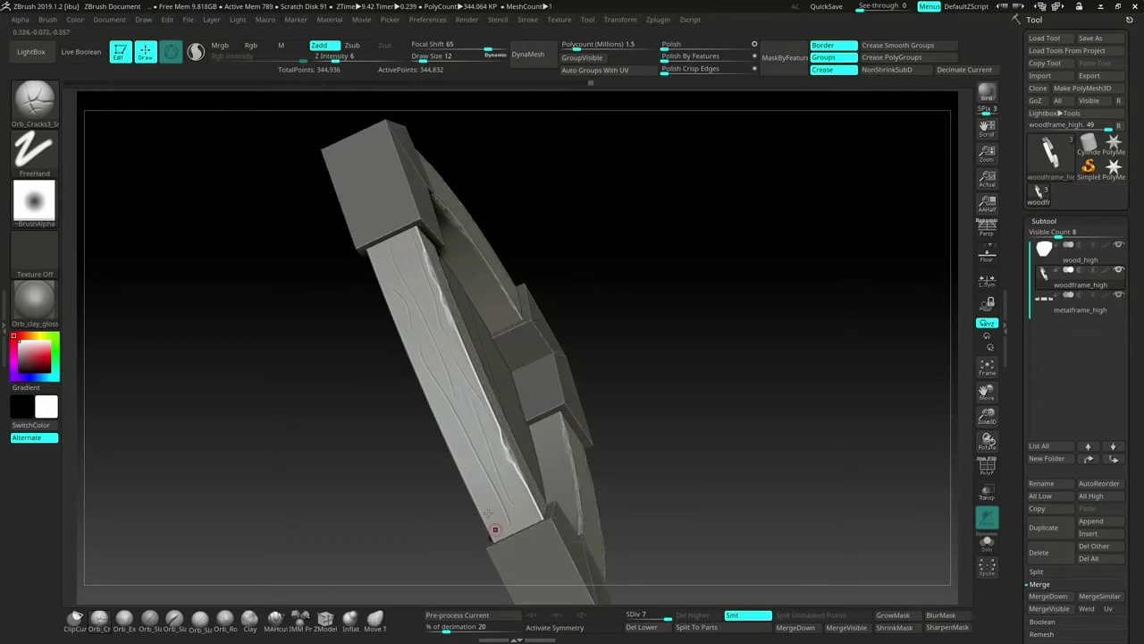
mouse_move(494, 529)
right_mouse_down()
mouse_move(516, 350)
mouse_move(447, 365)
mouse_move(521, 508)
right_mouse_up()
mouse_move(463, 420)
right_mouse_down()
mouse_move(506, 273)
mouse_move(468, 401)
mouse_move(513, 325)
mouse_move(498, 365)
mouse_move(501, 248)
right_mouse_up()
mouse_move(505, 465)
right_mouse_down()
mouse_move(486, 280)
mouse_move(550, 229)
right_mouse_up()
left_click(987, 541)
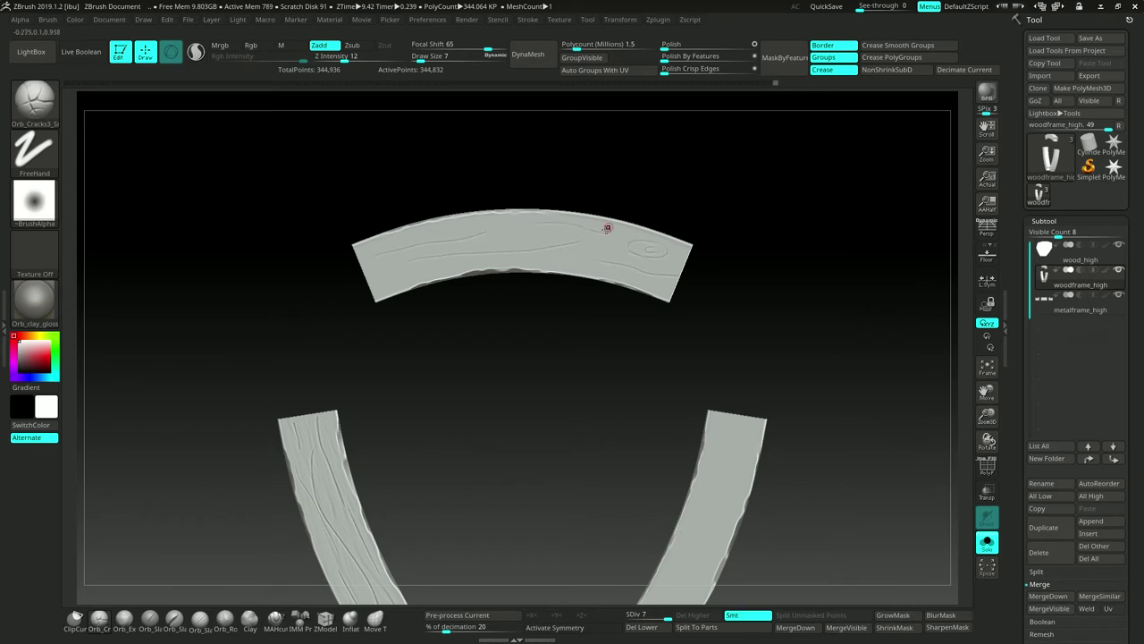
- Switch Z Intensity between 5, 12 and 5 while inspecting the frame from below and above
key("u")
left_click(503, 232)
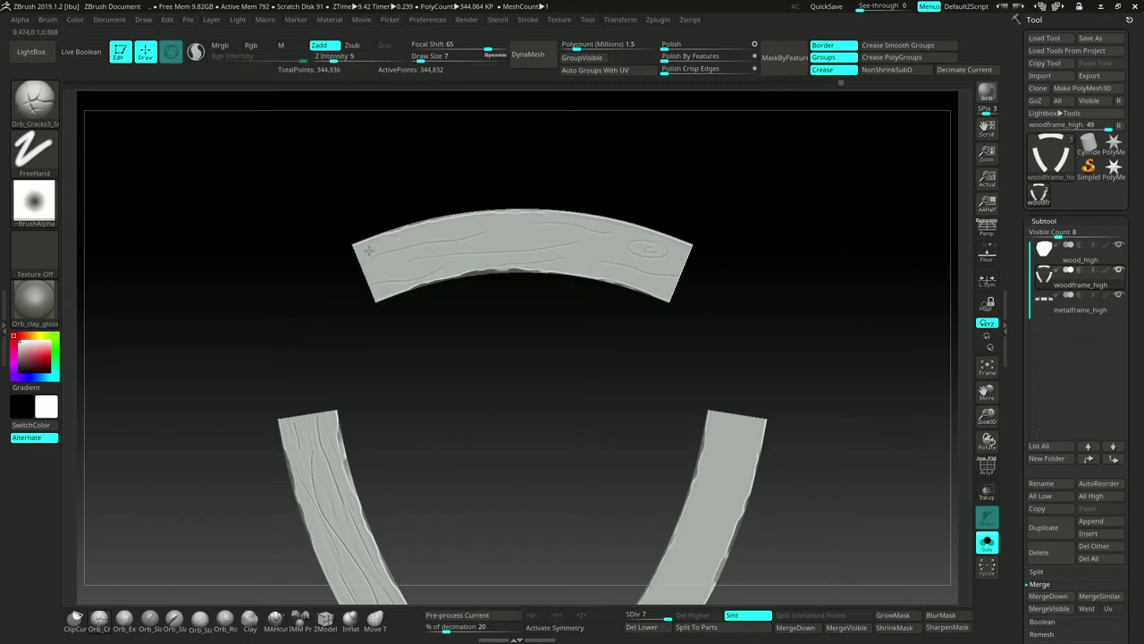
left_click_drag(368, 250, 364, 287)
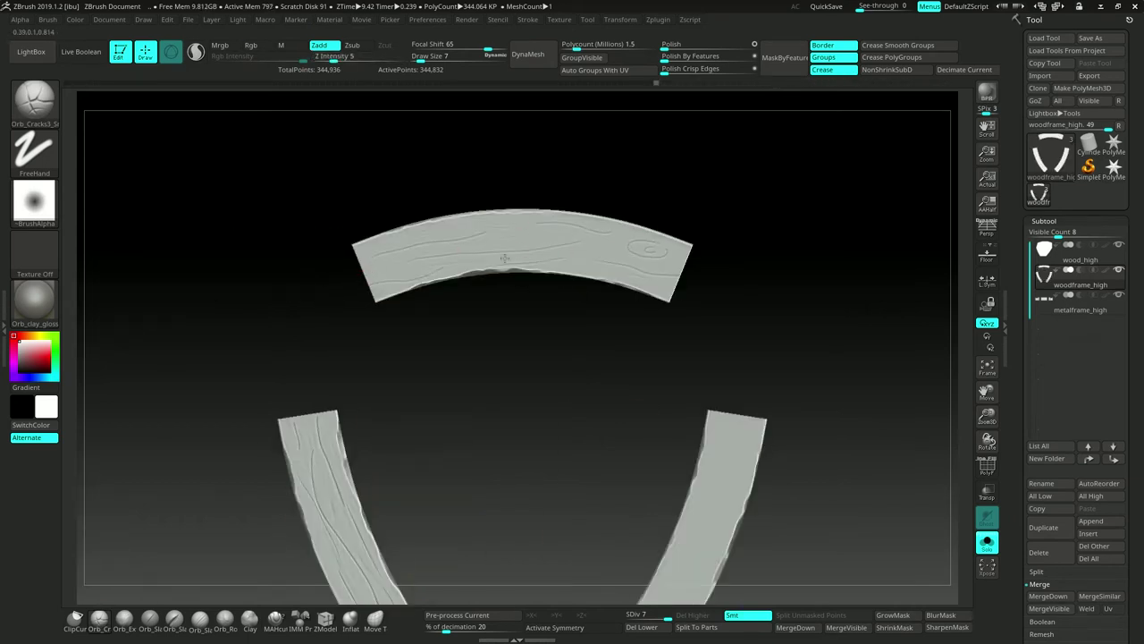
right_click_drag(567, 211, 612, 295)
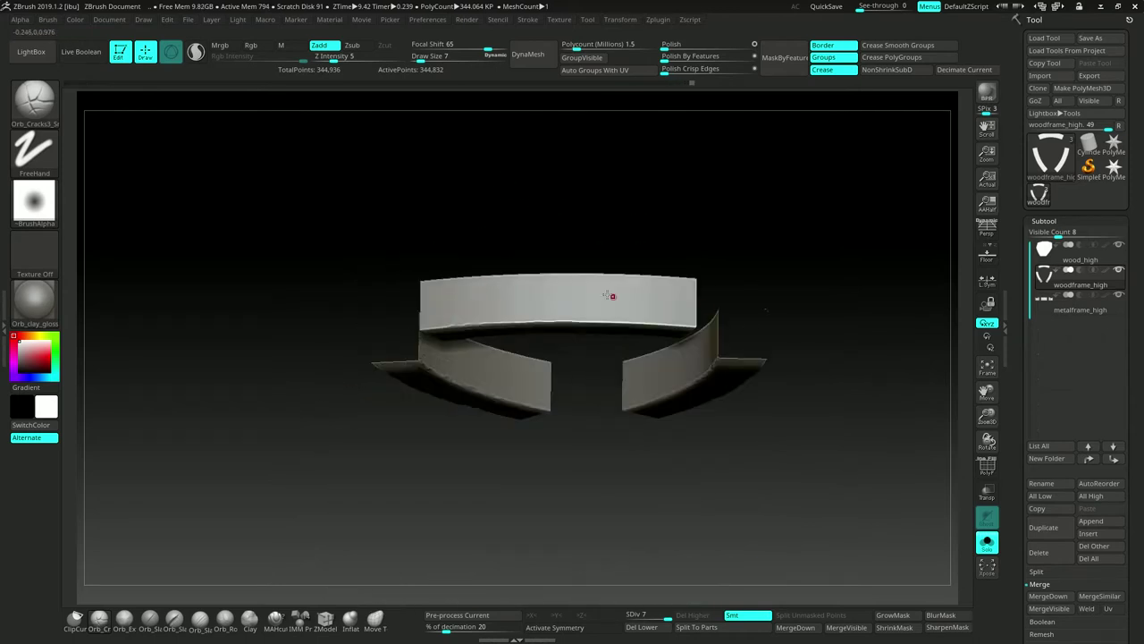
right_click_drag(495, 287, 438, 244)
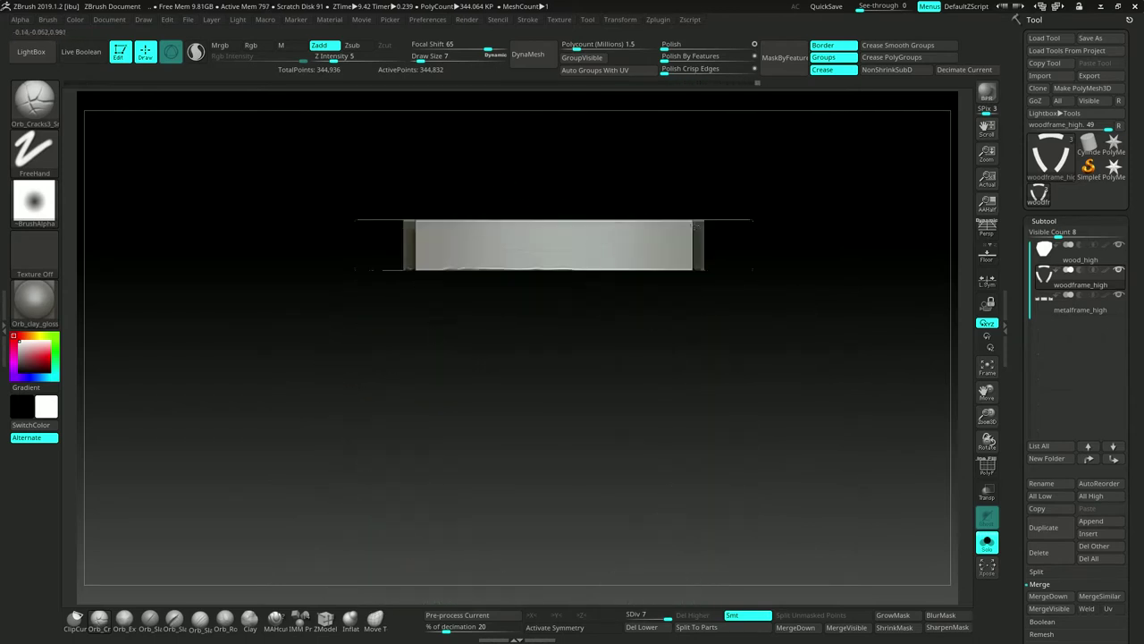
key("u")
left_click(438, 245)
mouse_move(635, 245)
right_mouse_down()
mouse_move(559, 203)
mouse_move(426, 235)
mouse_move(717, 257)
right_mouse_up()
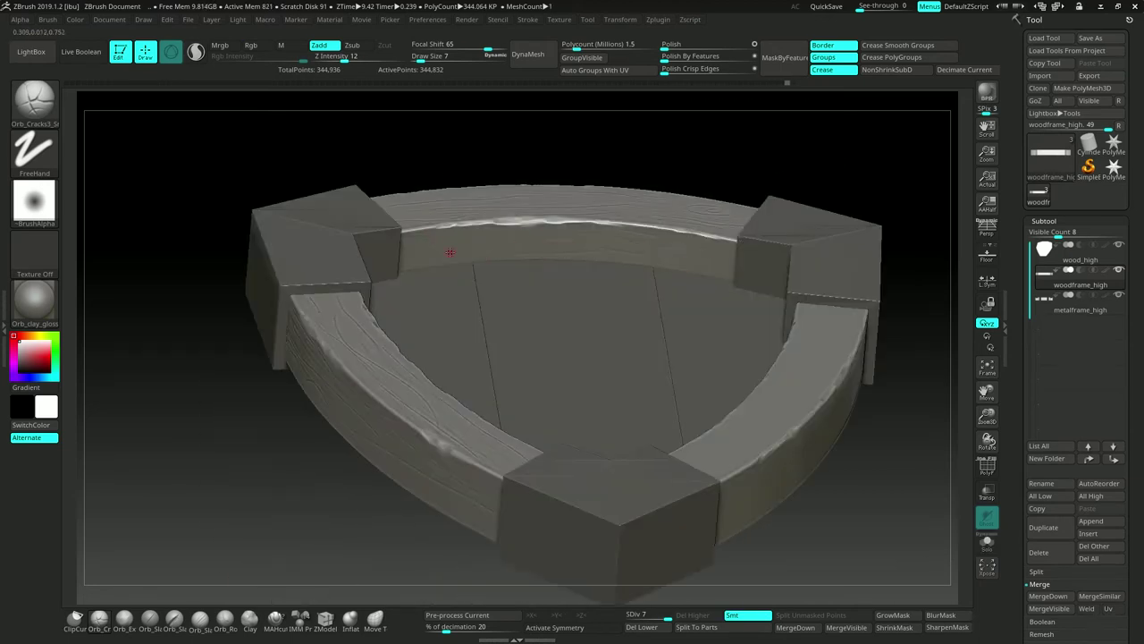
key("u")
left_click(449, 253)
mouse_move(455, 248)
right_mouse_down()
mouse_move(718, 267)
mouse_move(548, 377)
mouse_move(536, 420)
right_mouse_up()
- Set Z Intensity to 13 then 5, Draw Size to 10, and select the wood_high subtool
key("space")
left_click_drag(554, 413, 608, 413)
mouse_move(532, 424)
right_mouse_down()
mouse_move(570, 394)
mouse_move(548, 256)
mouse_move(510, 373)
mouse_move(552, 262)
right_mouse_up()
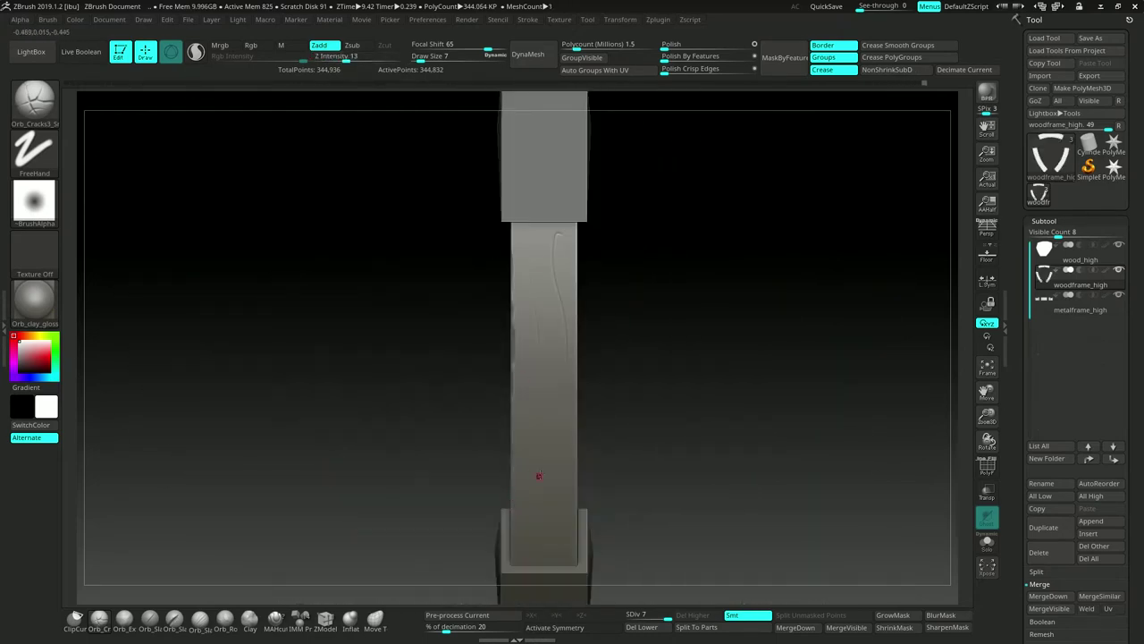
right_click_drag(538, 476, 501, 393)
left_click_drag(590, 383, 554, 383)
left_click_drag(555, 444, 590, 444)
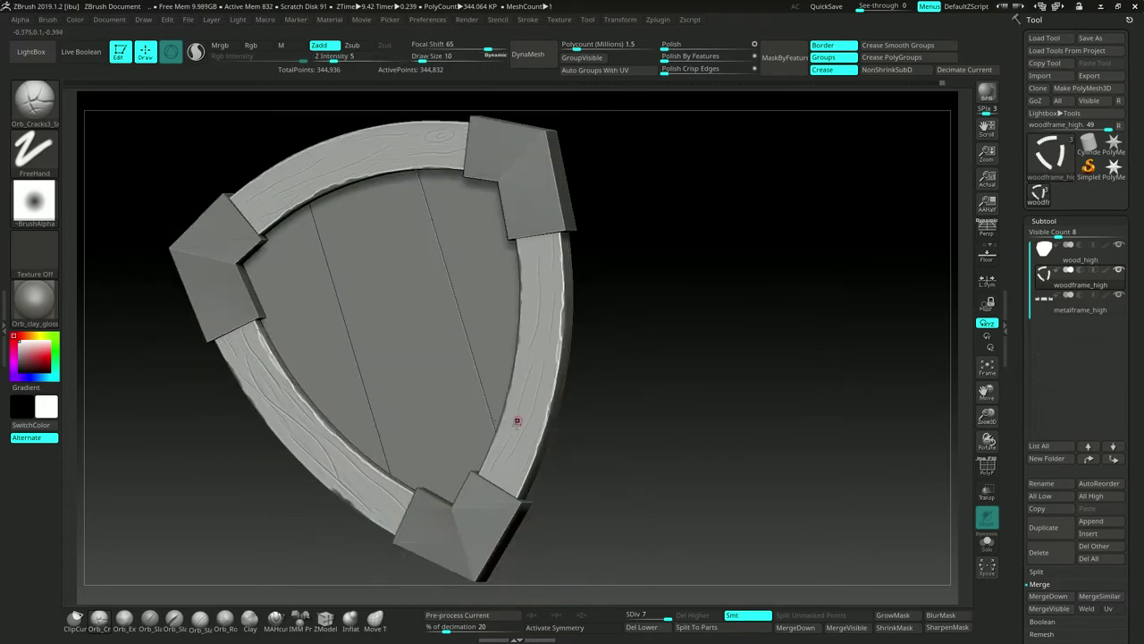
right_click_drag(517, 421, 545, 247)
mouse_move(536, 405)
right_mouse_down()
mouse_move(572, 317)
mouse_move(490, 473)
mouse_move(518, 308)
mouse_move(516, 367)
mouse_move(518, 348)
mouse_move(535, 358)
mouse_move(526, 409)
mouse_move(504, 422)
mouse_move(465, 375)
right_mouse_up()
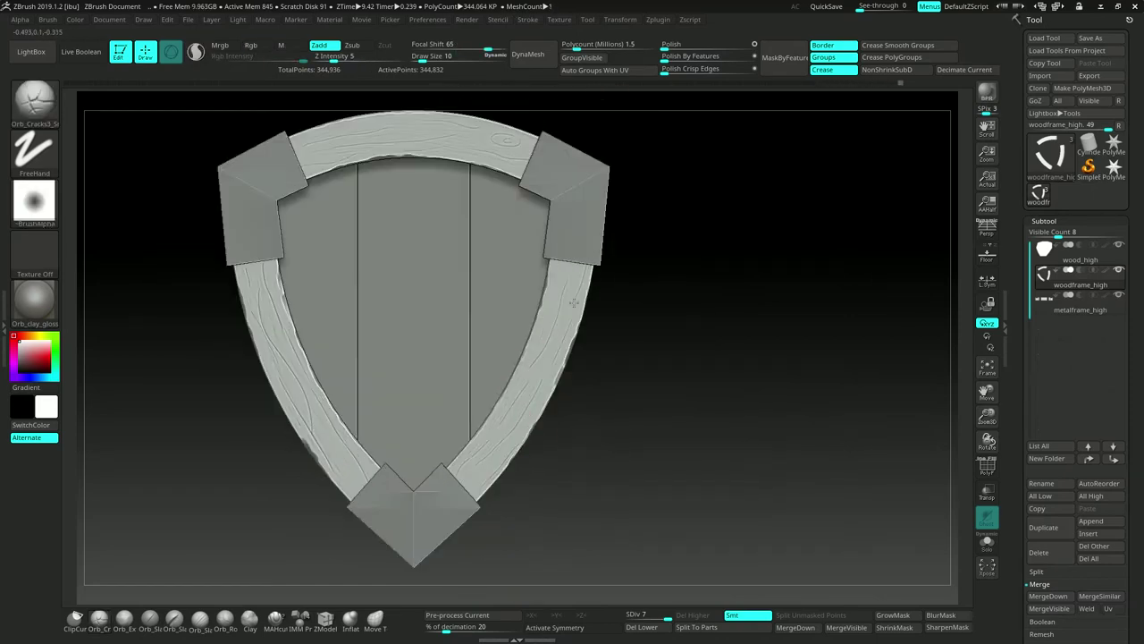
left_click(436, 349, "alt")
- Isolate the plank backing with its polygroups shown and crease its edges using ZModeler
left_click(987, 541)
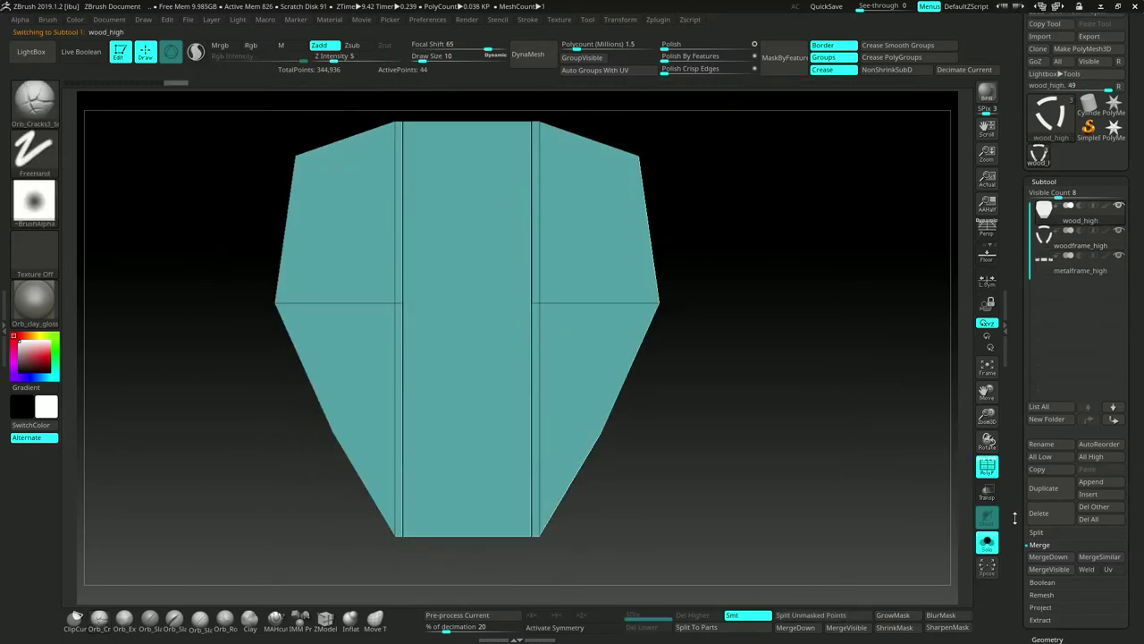
left_click(1044, 220)
key("shift+f")
left_click(1044, 219)
key("shift+f")
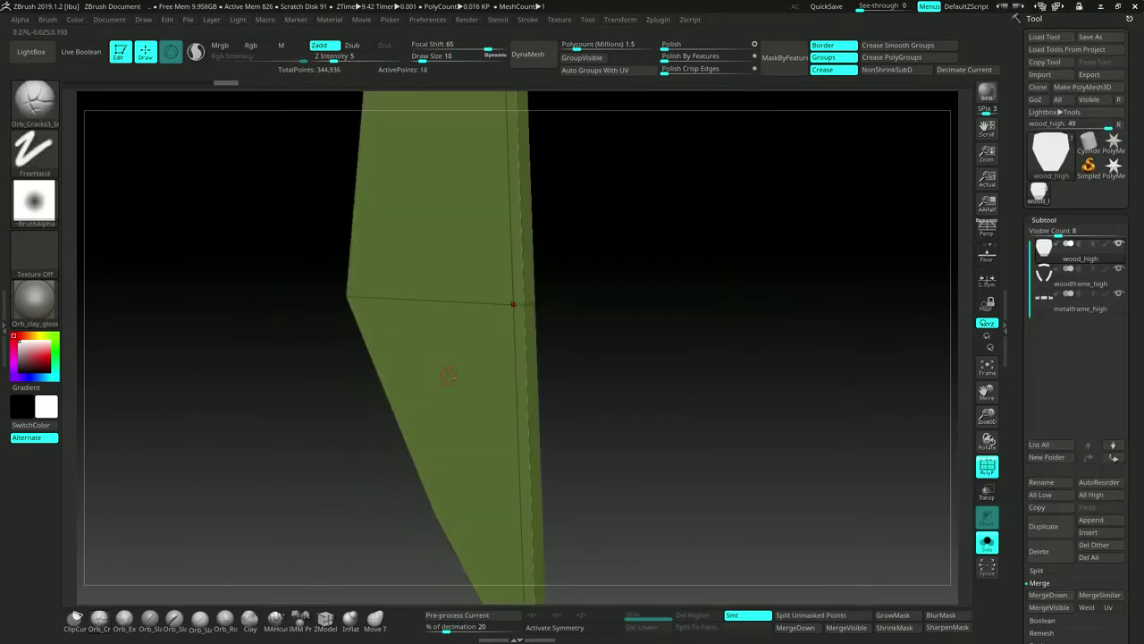
key("b")
key("z")
key("m")
key("space")
left_click(375, 377)
mouse_move(473, 215)
right_mouse_down()
mouse_move(557, 245)
mouse_move(578, 302)
mouse_move(564, 428)
mouse_move(613, 348)
mouse_move(447, 370)
mouse_move(449, 406)
mouse_move(362, 362)
mouse_move(414, 404)
right_mouse_up()
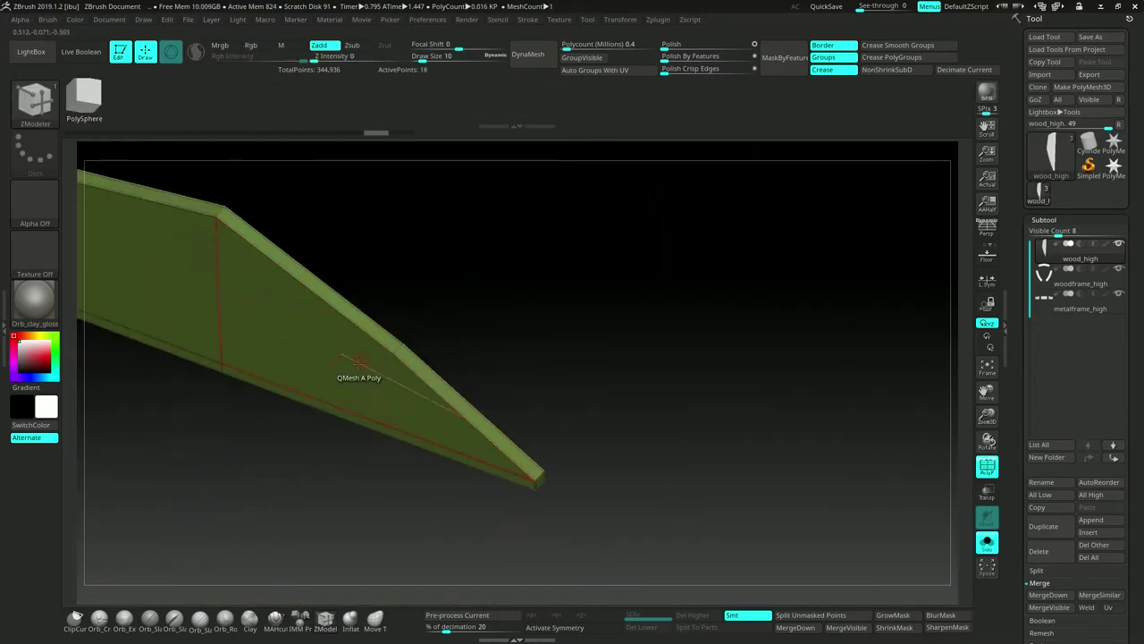
- Insert an edge loop across the plank, then isolate the middle board
mouse_move(379, 483)
left_mouse_down()
mouse_move(378, 403)
mouse_move(459, 485)
mouse_move(501, 465)
mouse_move(536, 319)
mouse_move(524, 337)
mouse_move(510, 301)
mouse_move(442, 382)
mouse_move(511, 312)
left_mouse_up()
key("space")
left_click(480, 274)
mouse_move(480, 275)
left_mouse_down()
mouse_move(524, 256)
mouse_move(521, 539)
mouse_move(549, 378)
mouse_move(454, 465)
mouse_move(446, 315)
mouse_move(477, 289)
mouse_move(580, 304)
left_mouse_up()
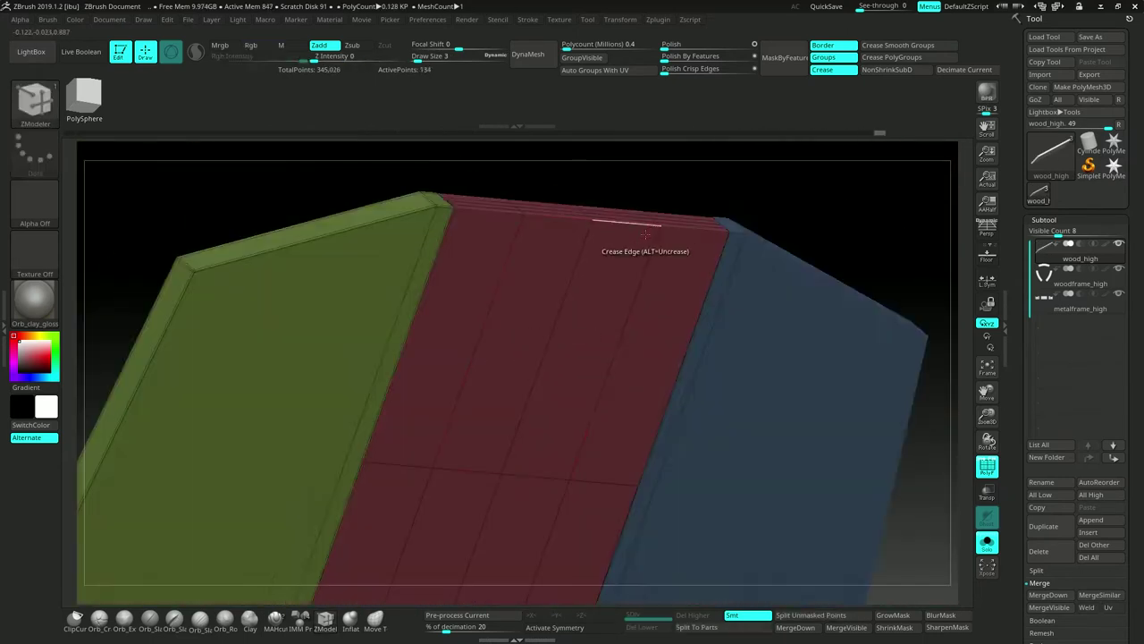
left_click(623, 259, "ctrl+shift")
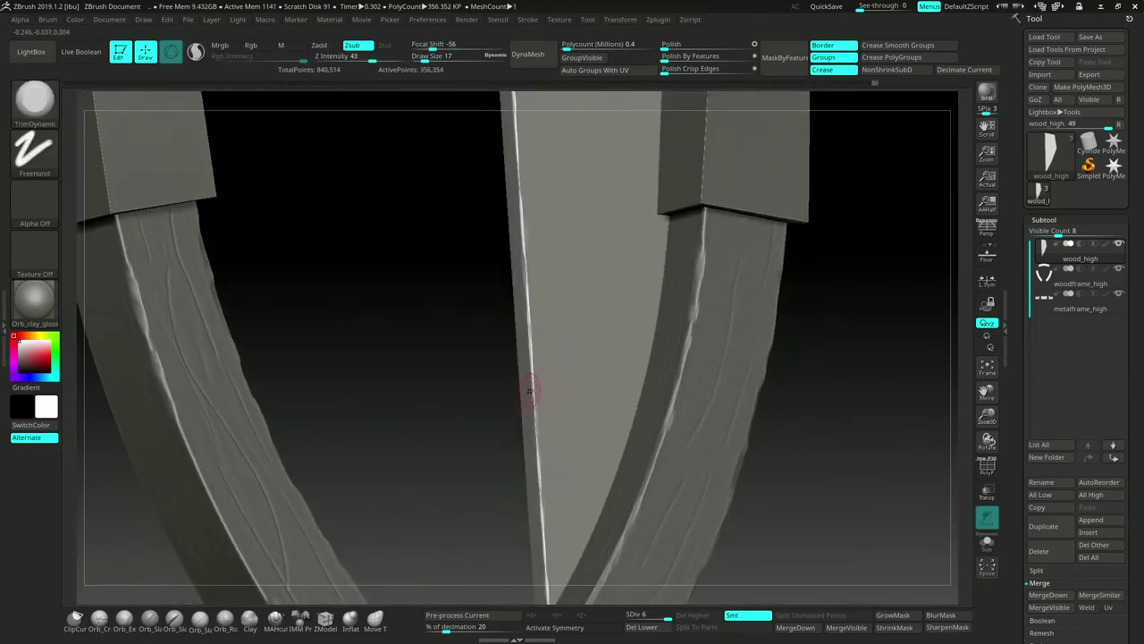
- Orbit and zoom around the planks to inspect their side edges and broad faces
scroll(529, 389, "down", 3)
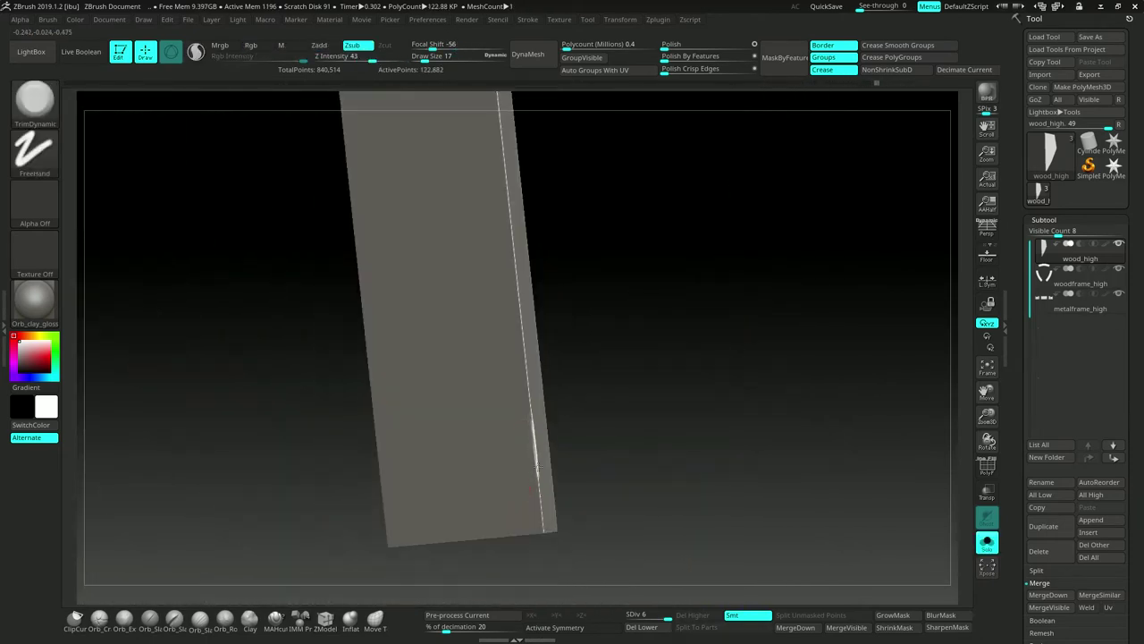
mouse_move(516, 288)
right_mouse_down()
mouse_move(497, 304)
mouse_move(483, 500)
right_mouse_up()
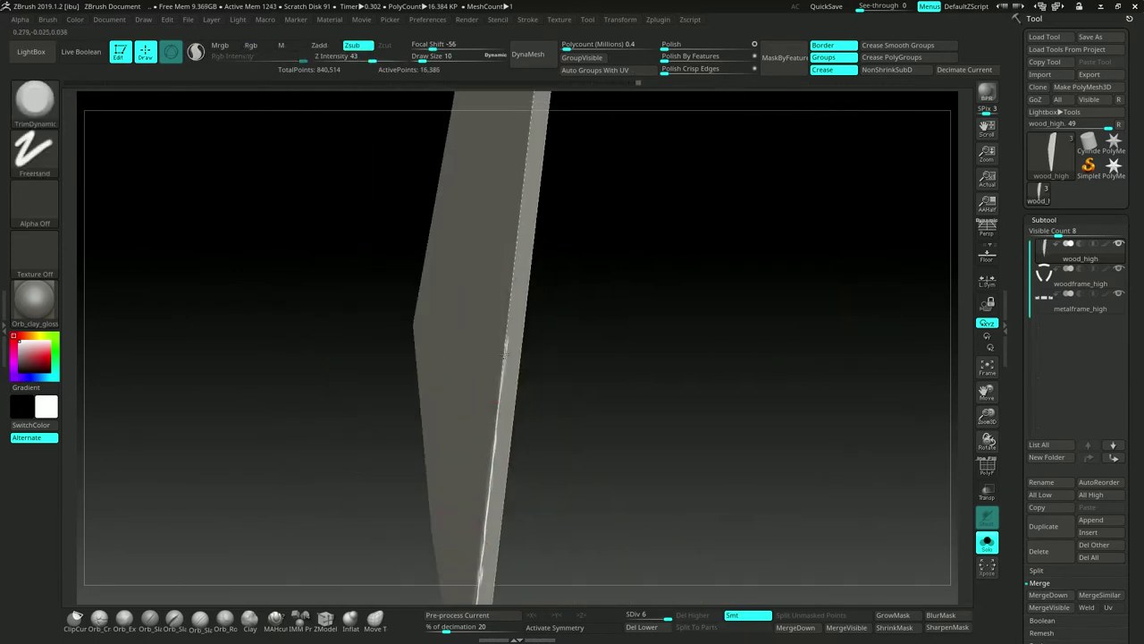
right_click_drag(504, 353, 496, 336)
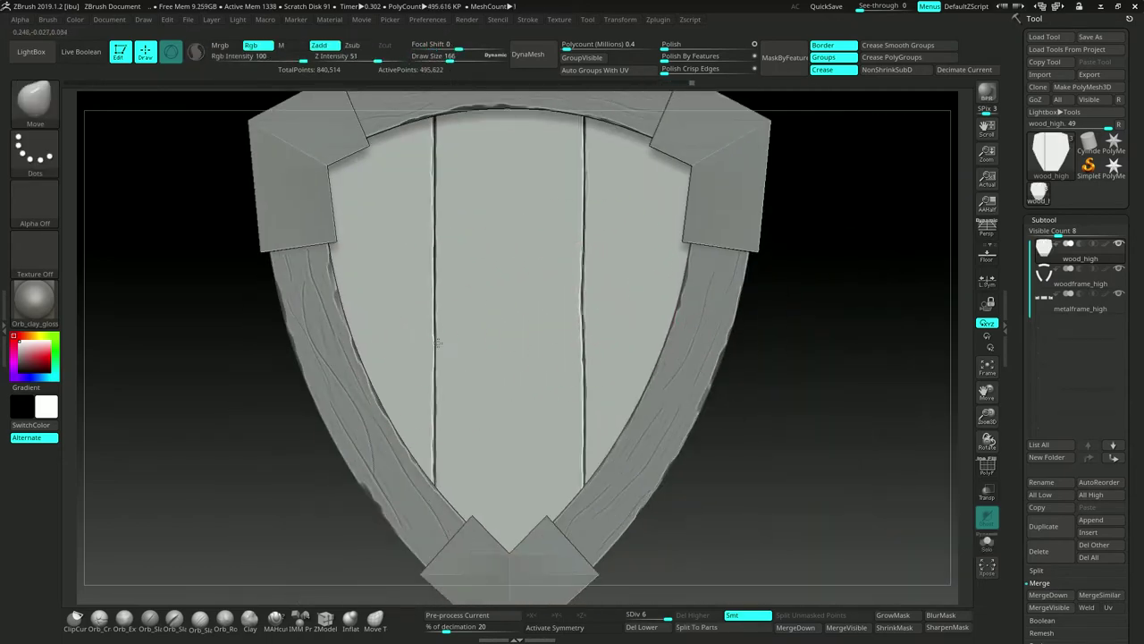
mouse_move(437, 343)
right_mouse_down("alt")
mouse_move(371, 281)
mouse_move(467, 332)
right_mouse_up("alt")
- Adjust the brush, add another subdivision level to the planks, and toggle Solo on them
key("s")
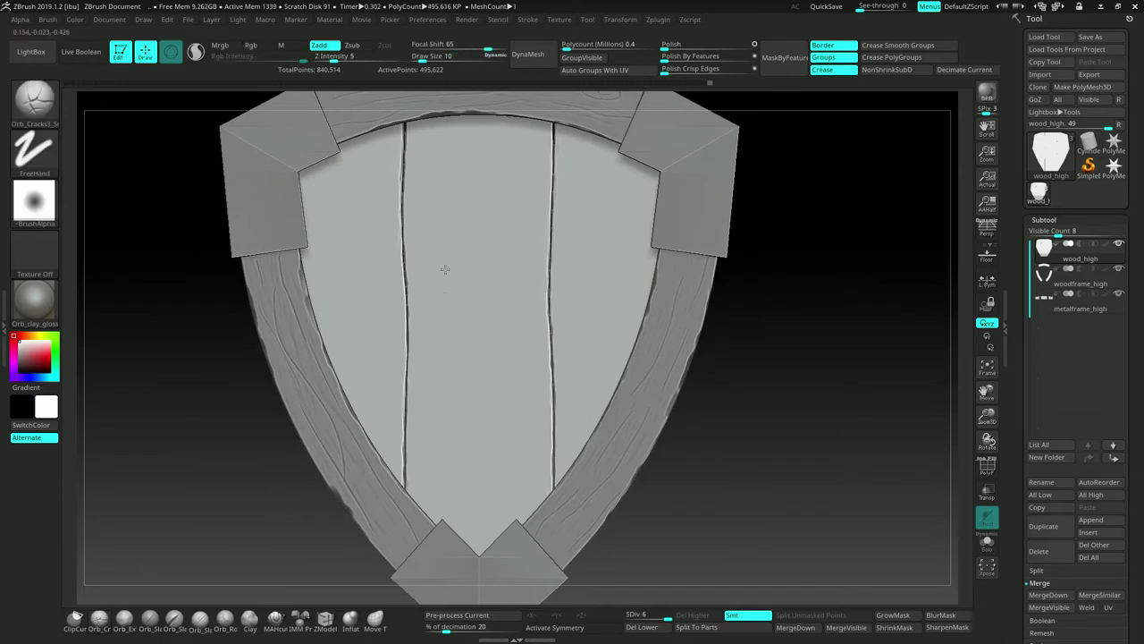
key("space")
key("ctrl+d")
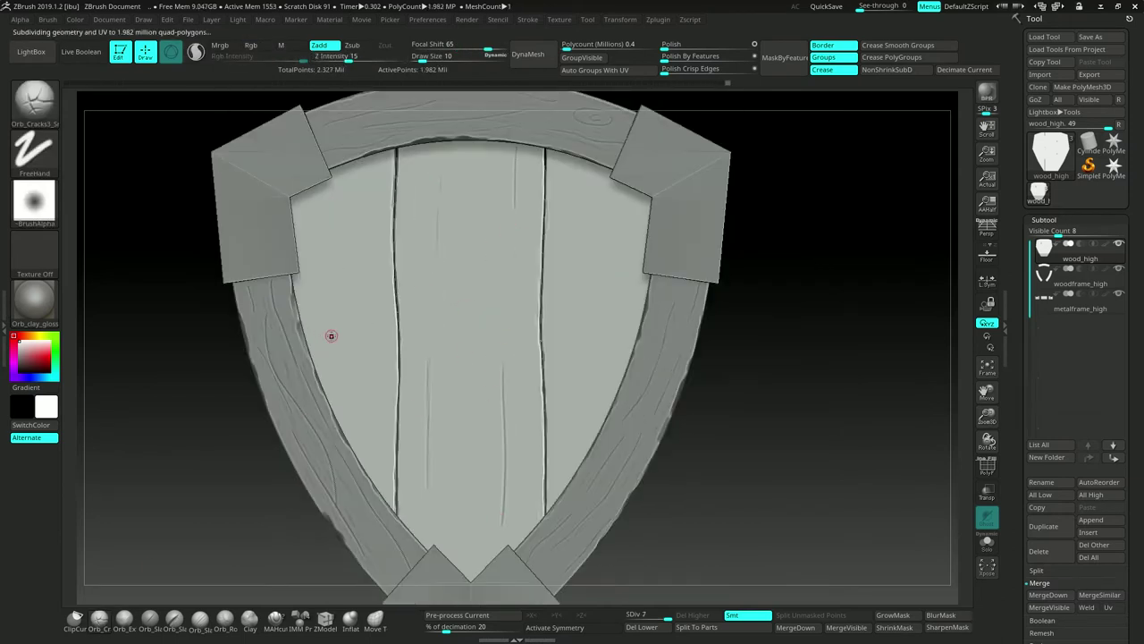
key("ctrl+shift+s")
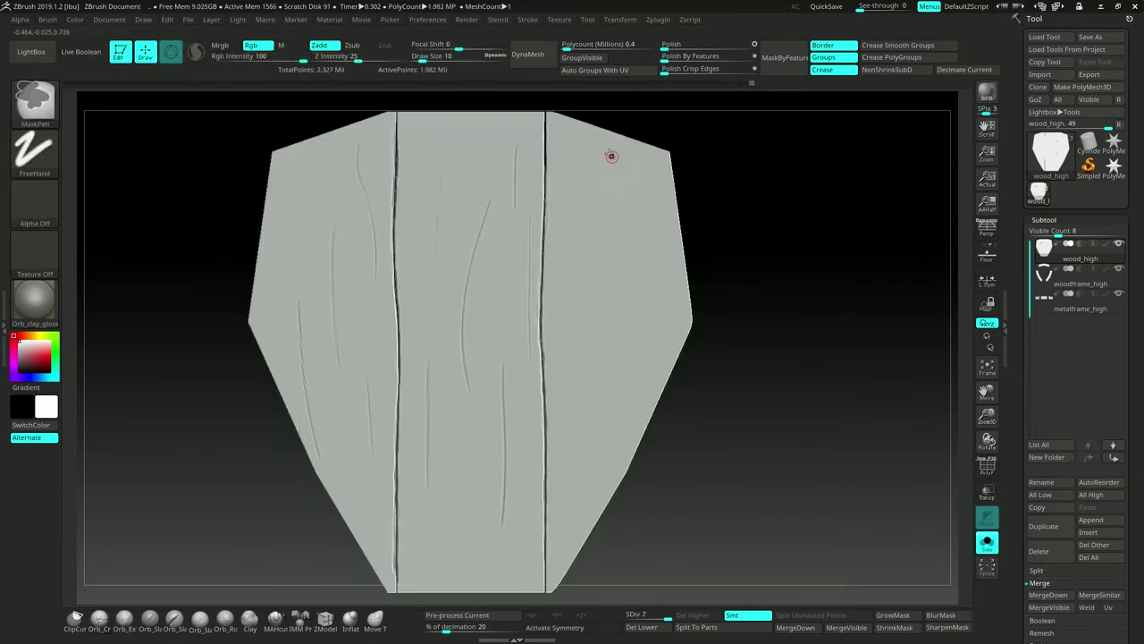
key("ctrl+shift+s")
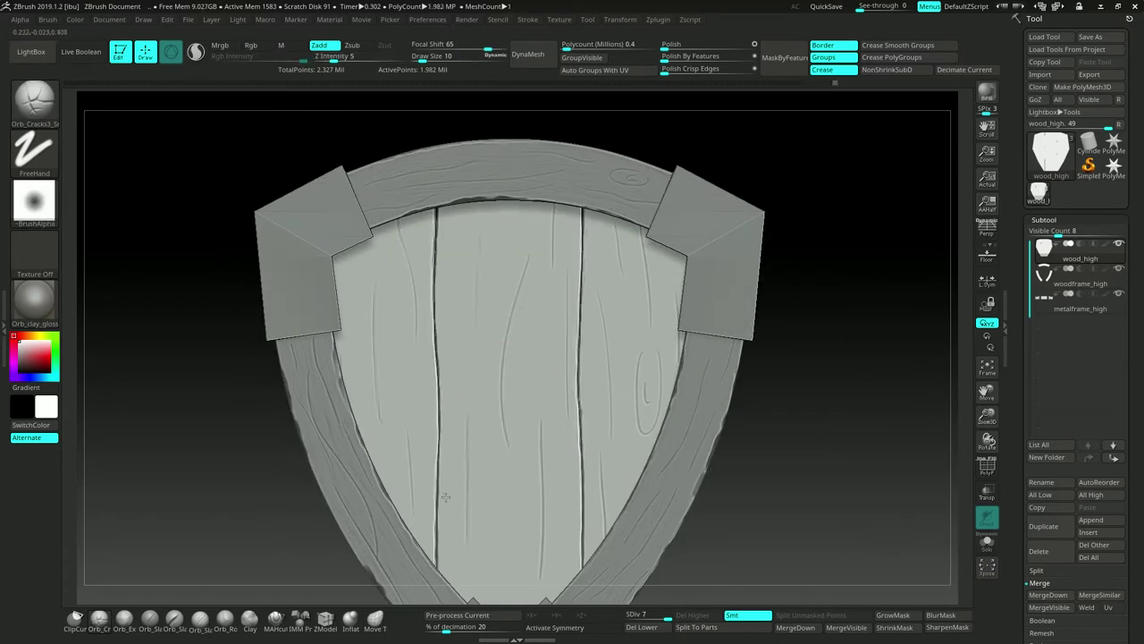
- Re-solo the wood planks, inspect the shield, and make woodframe_high the active subtool
right_click_drag(445, 497, 486, 452, "alt")
key("f")
key("ctrl+shift+s")
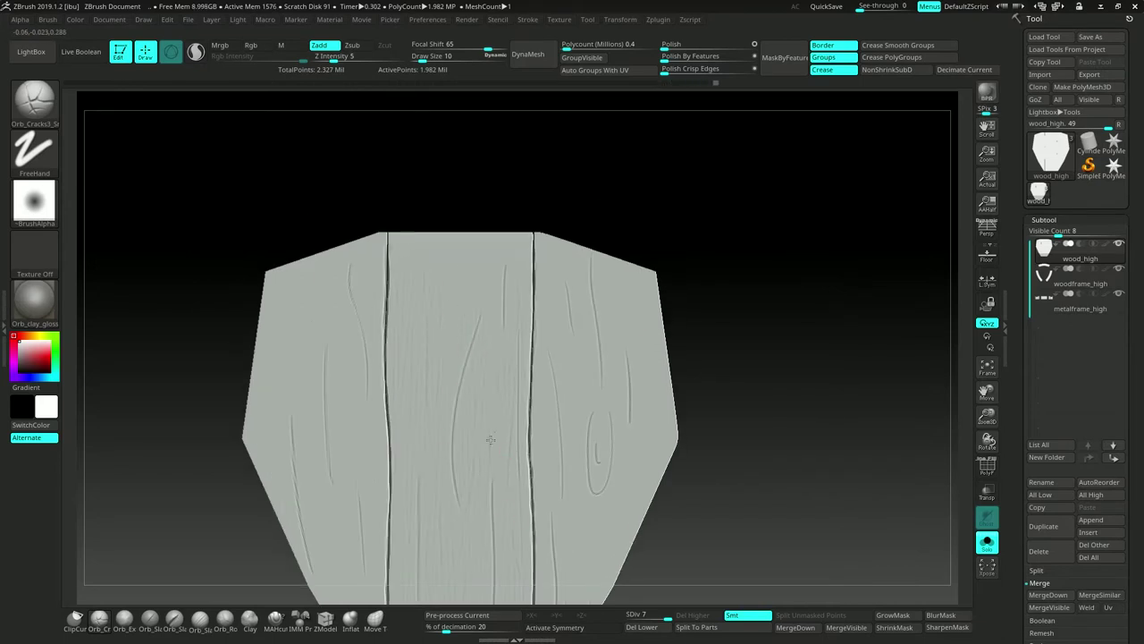
right_click_drag(490, 439, 464, 197, "ctrl")
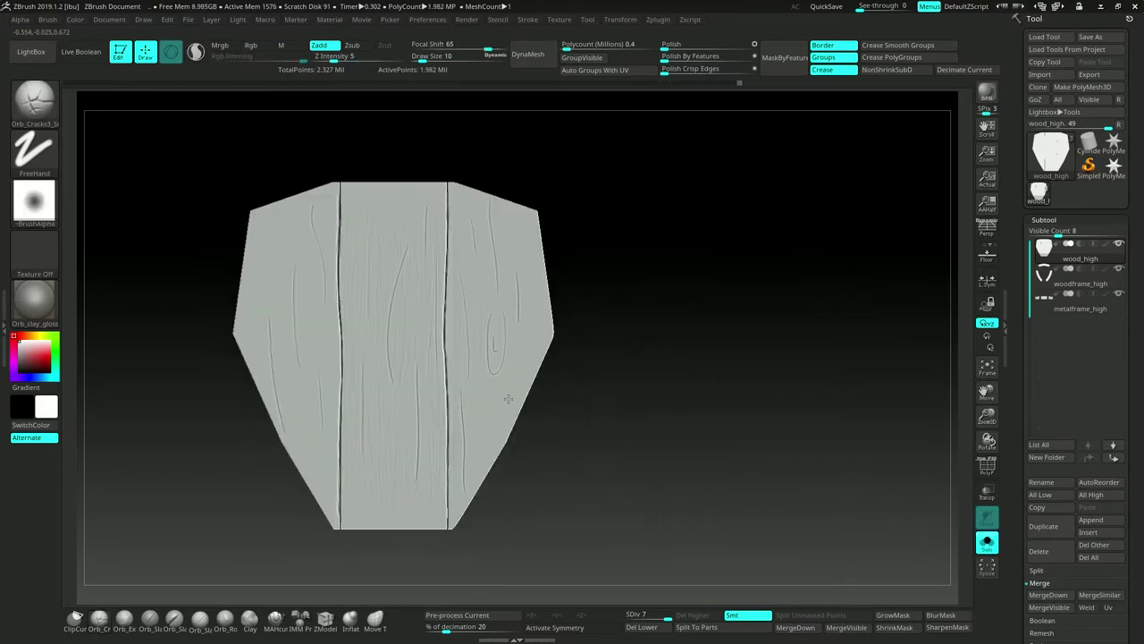
right_click_drag(452, 379, 453, 290)
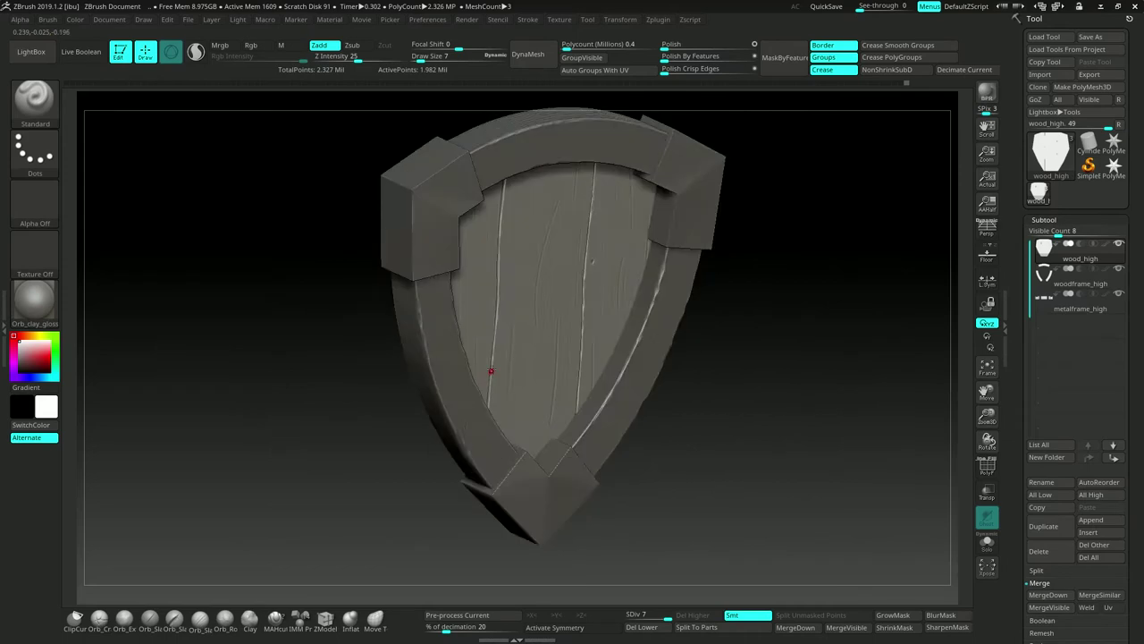
mouse_move(491, 370)
right_mouse_down("shift")
mouse_move(491, 295)
mouse_move(651, 218)
mouse_move(403, 328)
mouse_move(313, 503)
right_mouse_up("shift")
left_click(651, 217, "alt")
mouse_move(466, 465)
right_mouse_down()
mouse_move(464, 376)
mouse_move(362, 341)
mouse_move(468, 158)
mouse_move(524, 276)
mouse_move(527, 255)
right_mouse_up()
key("f")
- Select metalframe_high, solo it with polygroups shown, and preview then undo a subdivision
left_click(533, 236, "alt")
left_click(987, 541)
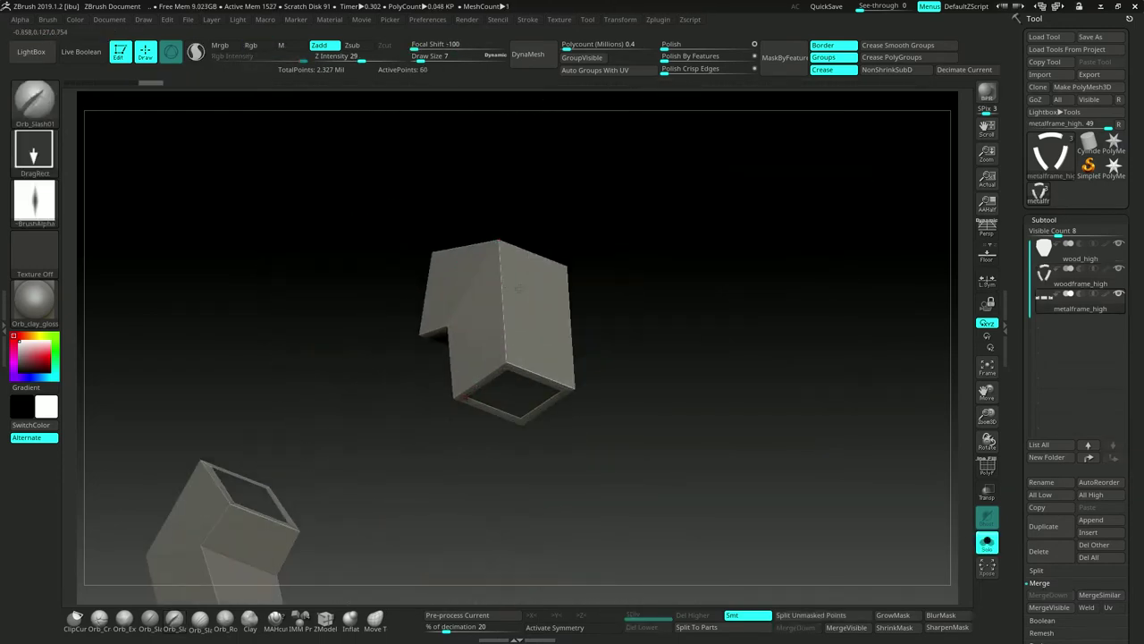
left_click(986, 465)
left_click(325, 617)
key("space")
mouse_move(444, 361)
right_mouse_down()
mouse_move(332, 332)
mouse_move(397, 333)
mouse_move(358, 268)
mouse_move(349, 477)
mouse_move(171, 345)
mouse_move(418, 373)
mouse_move(396, 417)
mouse_move(411, 388)
mouse_move(320, 471)
mouse_move(399, 430)
mouse_move(395, 298)
right_mouse_up()
key("ctrl+d")
key("ctrl+z")
- Inspect the corner blocks at lower subdivision and set ZModeler to extrude single polygons
left_click(987, 541)
mouse_move(536, 402)
right_mouse_down()
mouse_move(464, 447)
mouse_move(420, 501)
mouse_move(432, 518)
mouse_move(456, 413)
mouse_move(320, 345)
mouse_move(268, 384)
mouse_move(345, 447)
mouse_move(441, 362)
mouse_move(393, 375)
mouse_move(421, 335)
right_mouse_up()
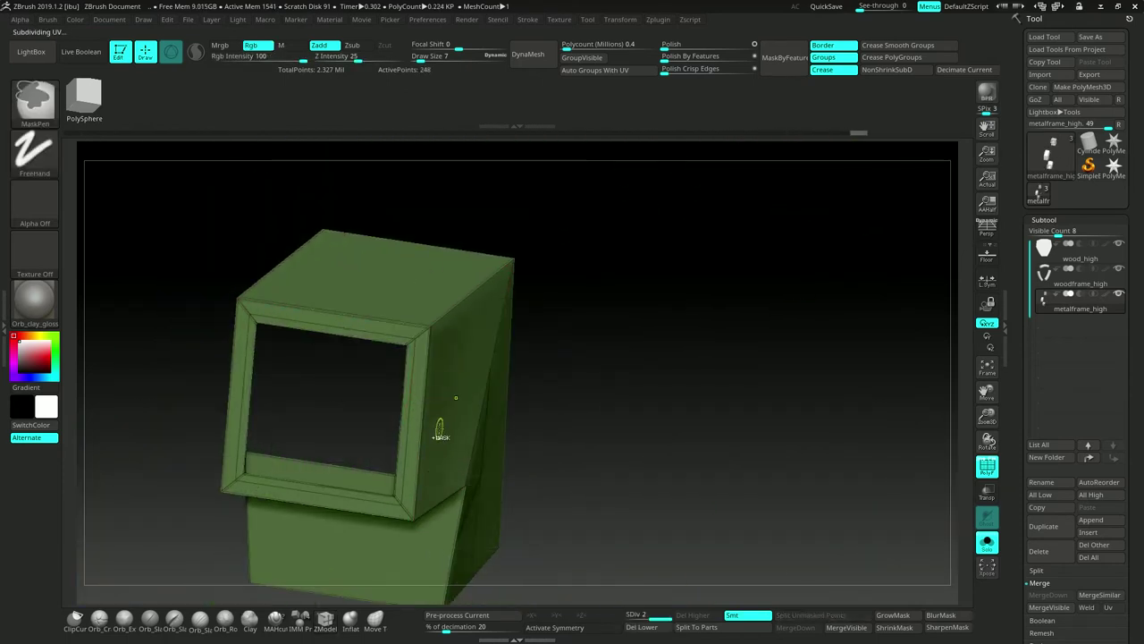
key("shift+d")
mouse_move(440, 429)
right_mouse_down()
mouse_move(280, 344)
mouse_move(376, 358)
mouse_move(429, 393)
mouse_move(607, 420)
mouse_move(511, 327)
mouse_move(509, 385)
mouse_move(503, 350)
mouse_move(475, 342)
mouse_move(511, 396)
mouse_move(397, 409)
mouse_move(70, 358)
mouse_move(526, 296)
mouse_move(518, 388)
mouse_move(498, 296)
mouse_move(549, 332)
mouse_move(560, 316)
right_mouse_up()
key("space")
key("space")
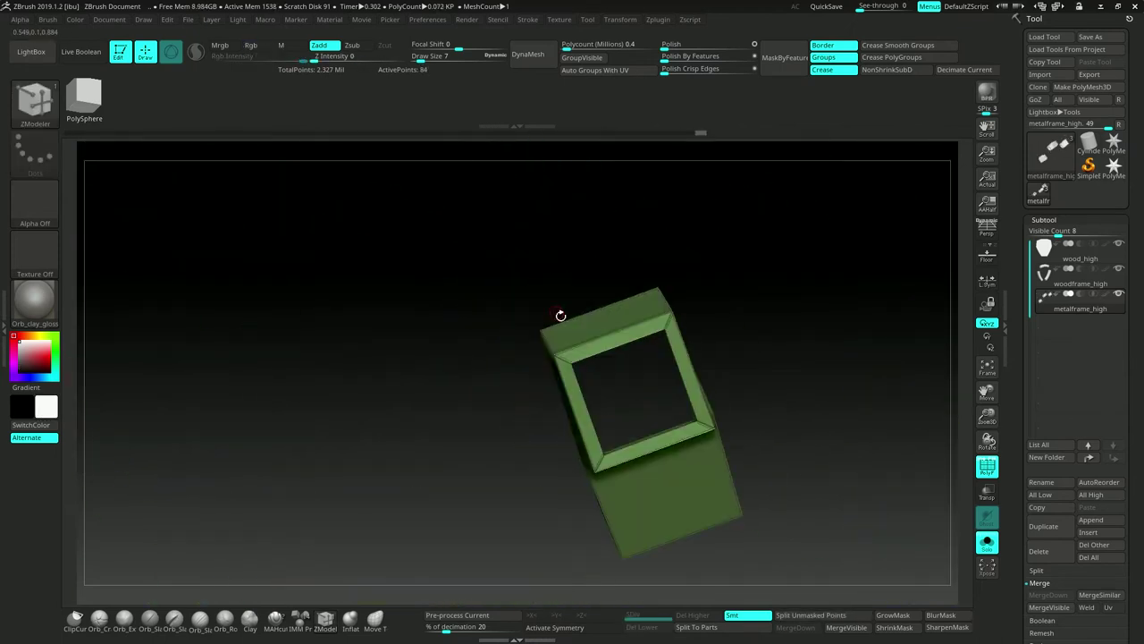
mouse_move(531, 380)
right_mouse_down()
mouse_move(531, 357)
mouse_move(452, 396)
mouse_move(492, 385)
right_mouse_up()
key("space")
left_click(452, 396)
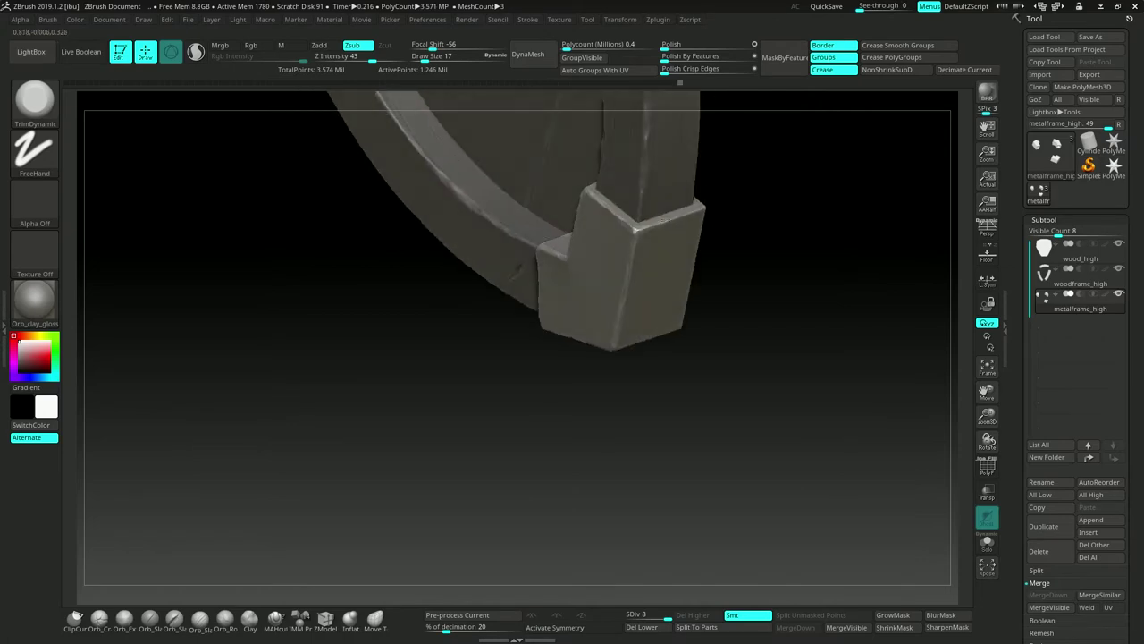
- Choose a slash-mark stamp brush for the plates, review the shield, then save the project
left_click(163, 626)
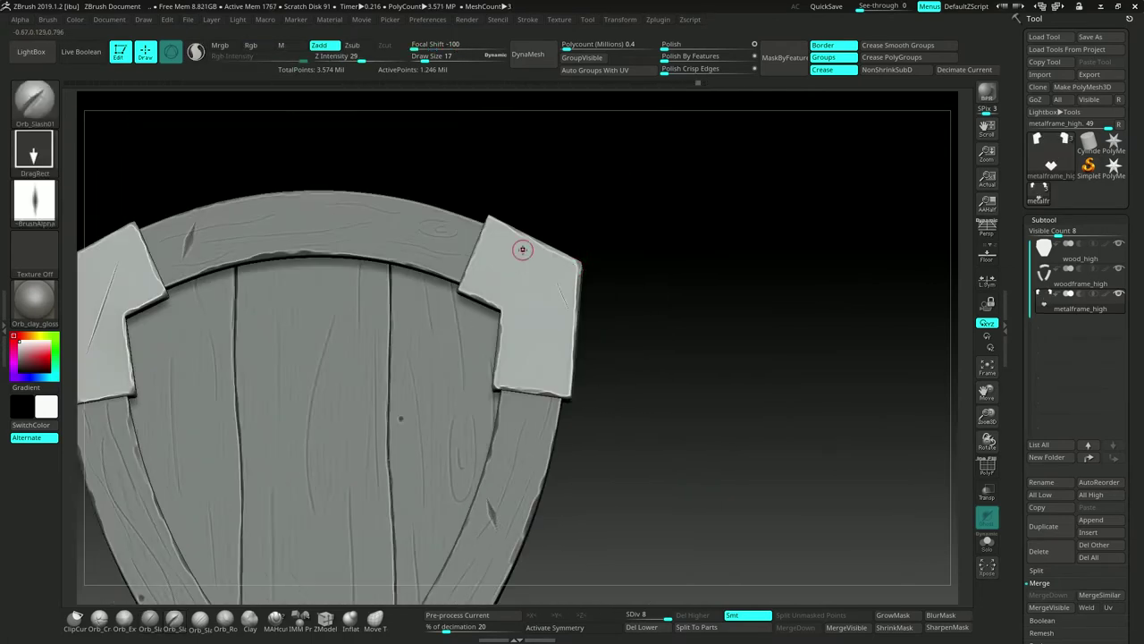
right_click_drag(234, 313, 280, 495, "ctrl")
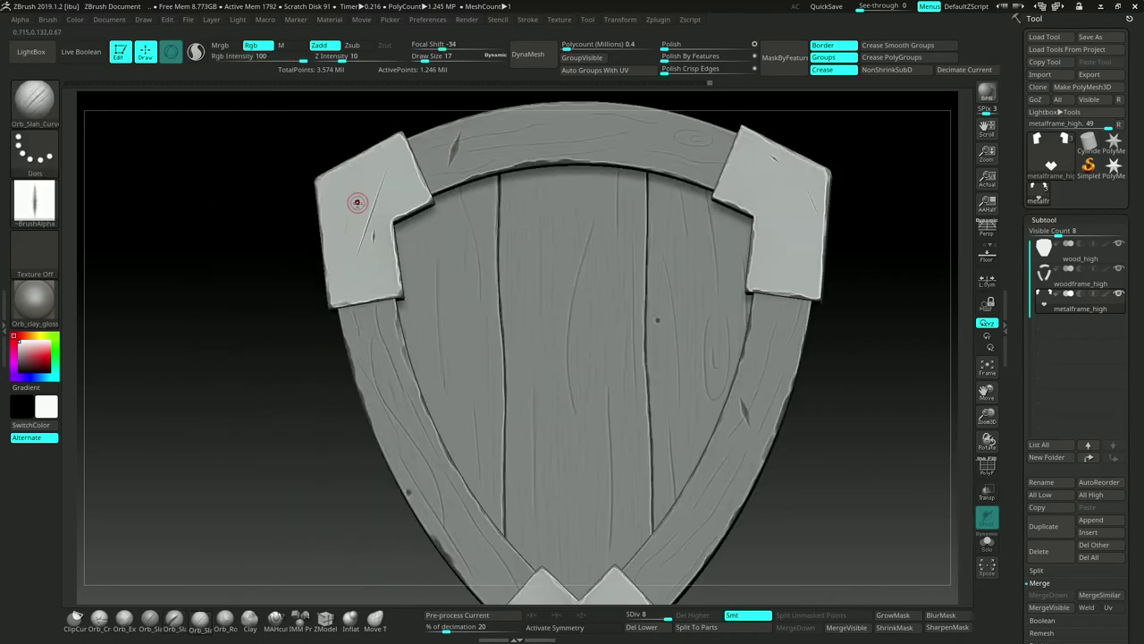
mouse_move(356, 202)
right_mouse_down()
mouse_move(452, 276)
mouse_move(463, 366)
right_mouse_up()
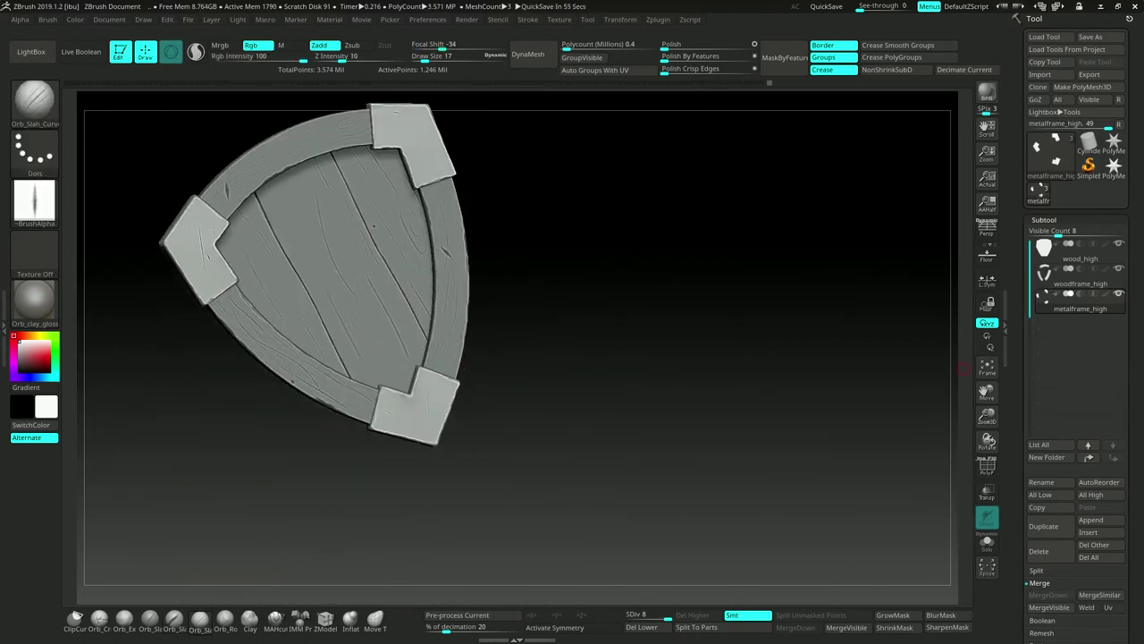
mouse_move(963, 367)
right_mouse_down("shift")
mouse_move(465, 375)
mouse_move(391, 345)
mouse_move(535, 231)
mouse_move(409, 363)
mouse_move(424, 341)
mouse_move(472, 350)
mouse_move(184, 594)
mouse_move(473, 414)
mouse_move(439, 299)
mouse_move(459, 316)
mouse_move(527, 258)
mouse_move(461, 340)
mouse_move(483, 342)
mouse_move(472, 281)
mouse_move(694, 239)
mouse_move(536, 268)
mouse_move(497, 363)
right_mouse_up("shift")
key("w")
key("ctrl+s")
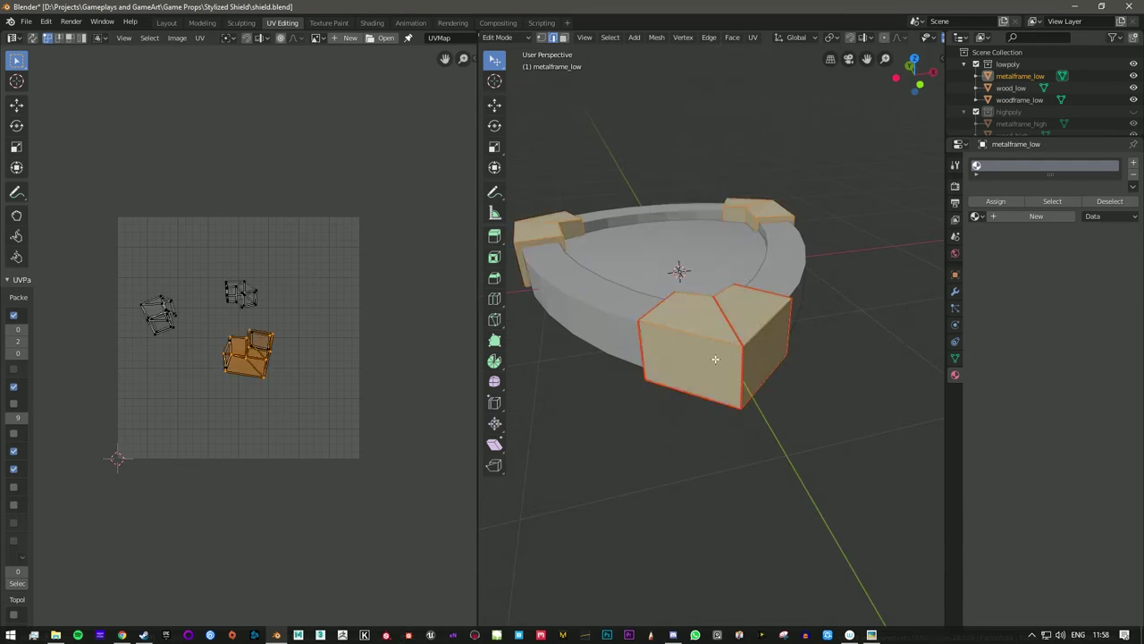
- Unwrap the selected corner block and mark the selected edges as UV seams
scroll(650, 368, "up", 3)
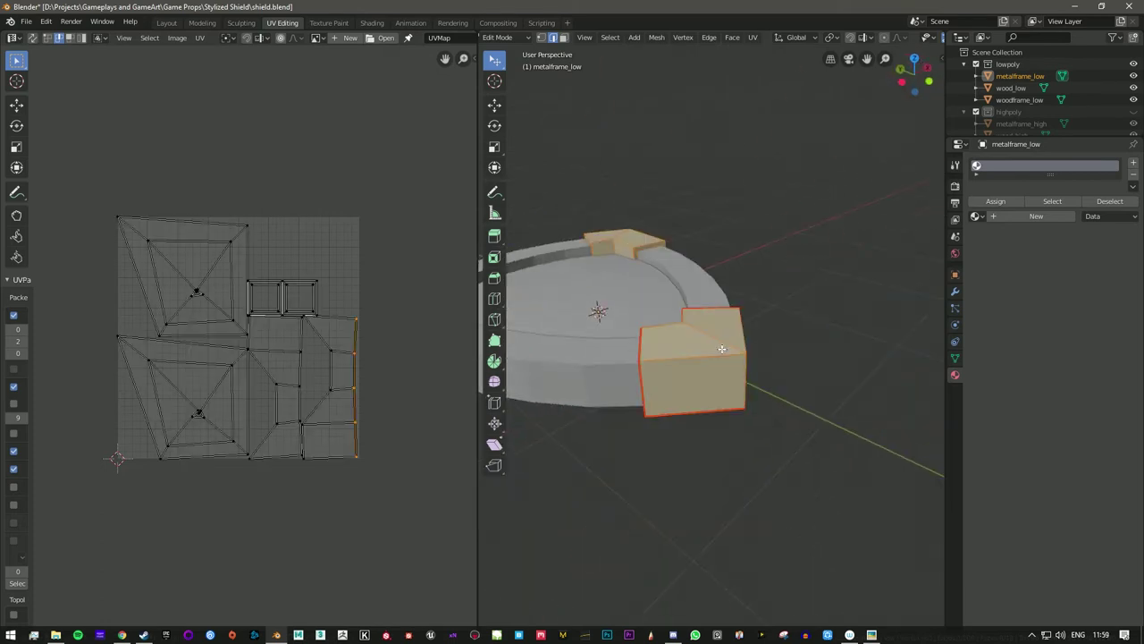
key("u")
left_click(706, 211)
mouse_move(706, 211)
middle_mouse_down()
mouse_move(725, 475)
mouse_move(779, 477)
mouse_move(784, 502)
middle_mouse_up()
scroll(778, 477, "up", 3)
key("ctrl+e")
left_click(639, 430)
- Unwrap the corner plates, reposition their UV islands, and leave edit mode
key("u")
left_click(638, 429)
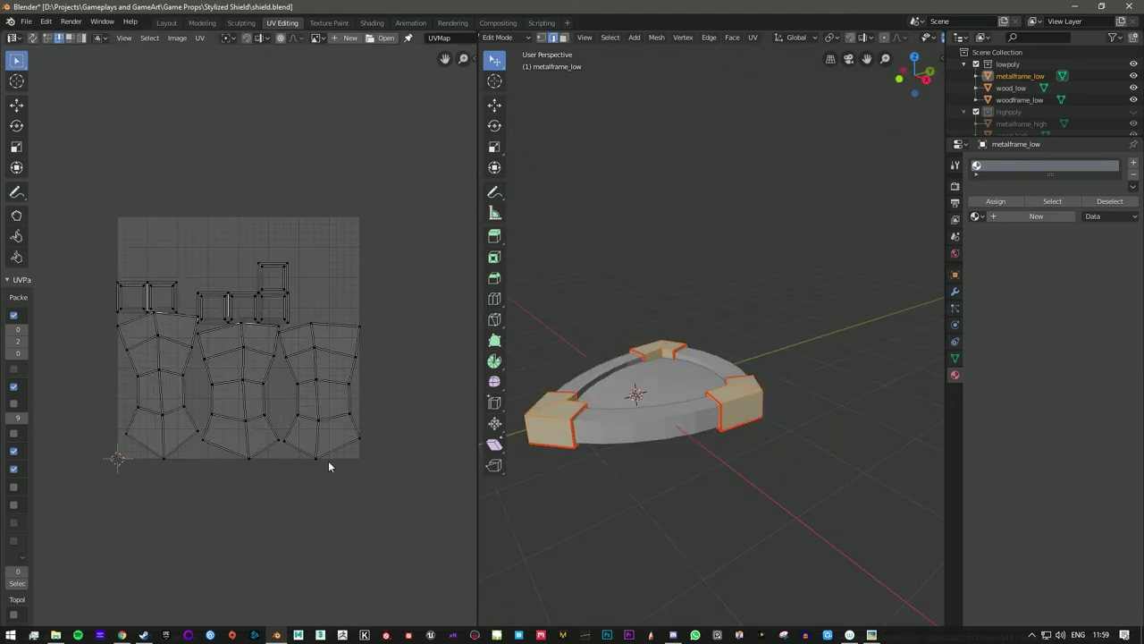
scroll(328, 461, "down", 2)
key("g")
key("Return")
key("Tab")
- Select all faces of the wood panel in top view and unwrap it
middle_click_drag(682, 398, 738, 445)
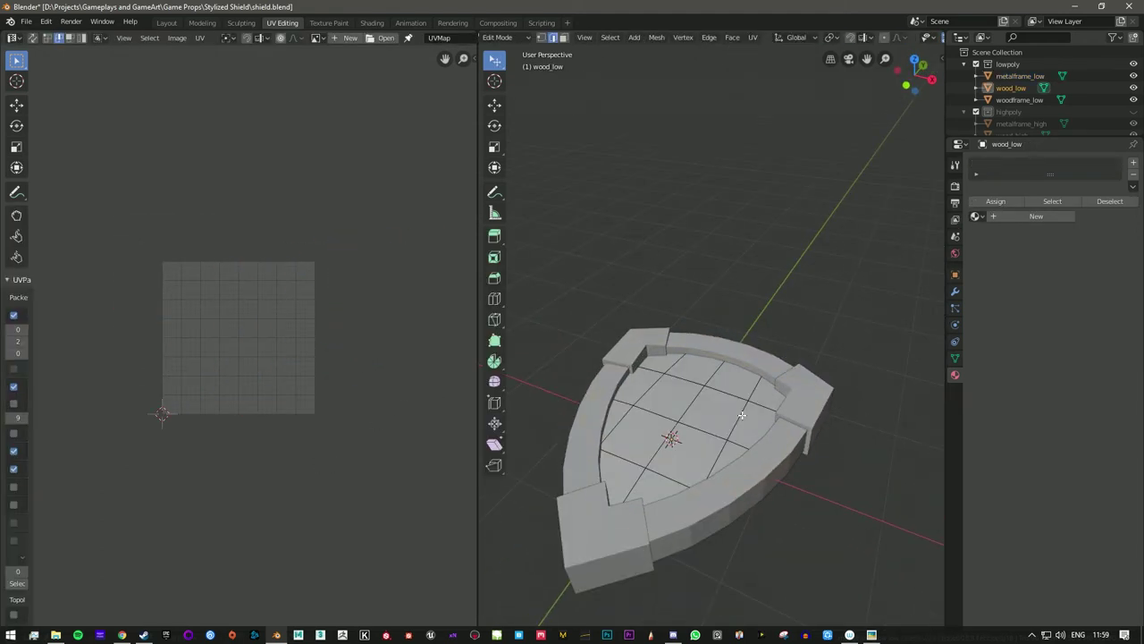
key("a")
key("KP_7")
key("u")
key("alt+z")
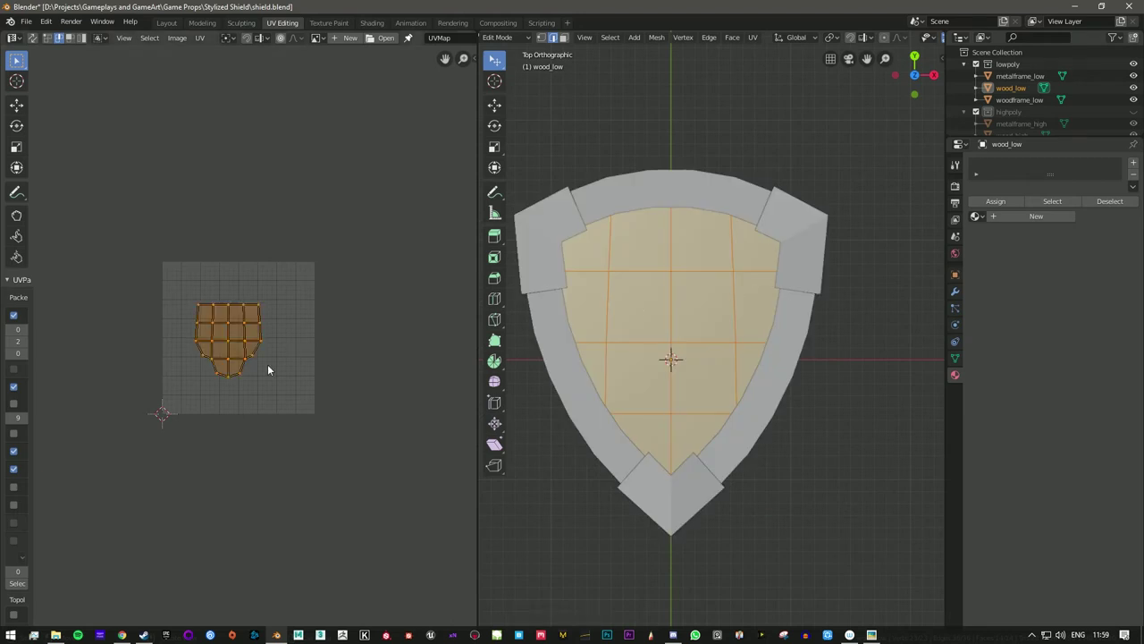
- Select the wood frame, unwrap all its faces, and move its new UV islands left
key("Tab")
left_click(797, 339)
mouse_move(796, 339)
middle_mouse_down()
mouse_move(743, 477)
mouse_move(640, 377)
mouse_move(743, 524)
middle_mouse_up()
key("Tab")
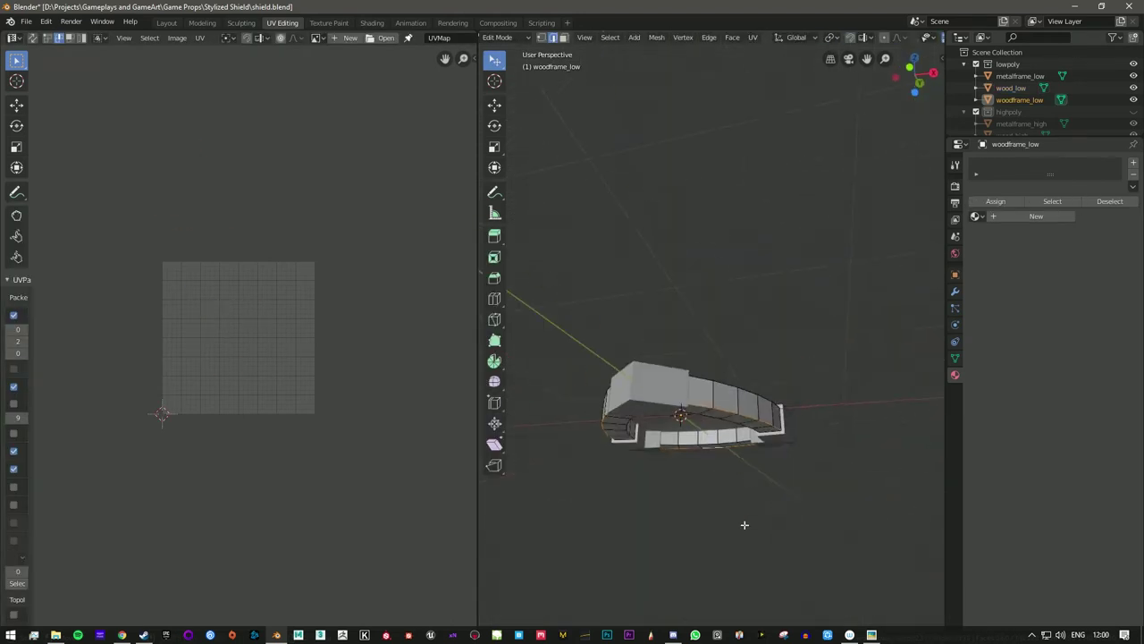
key("a")
key("u")
left_click(706, 357)
key("g")
left_click(153, 453)
- Select the wood frame's linked UV islands, then leave edit mode
scroll(242, 399, "up", 2)
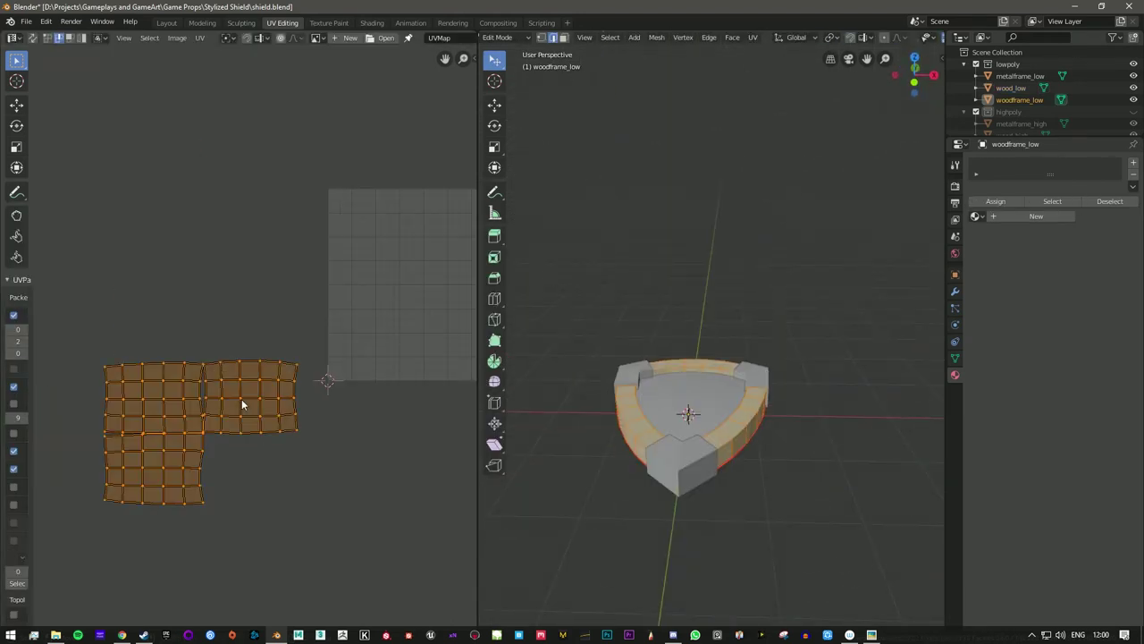
left_click(254, 411)
key("l")
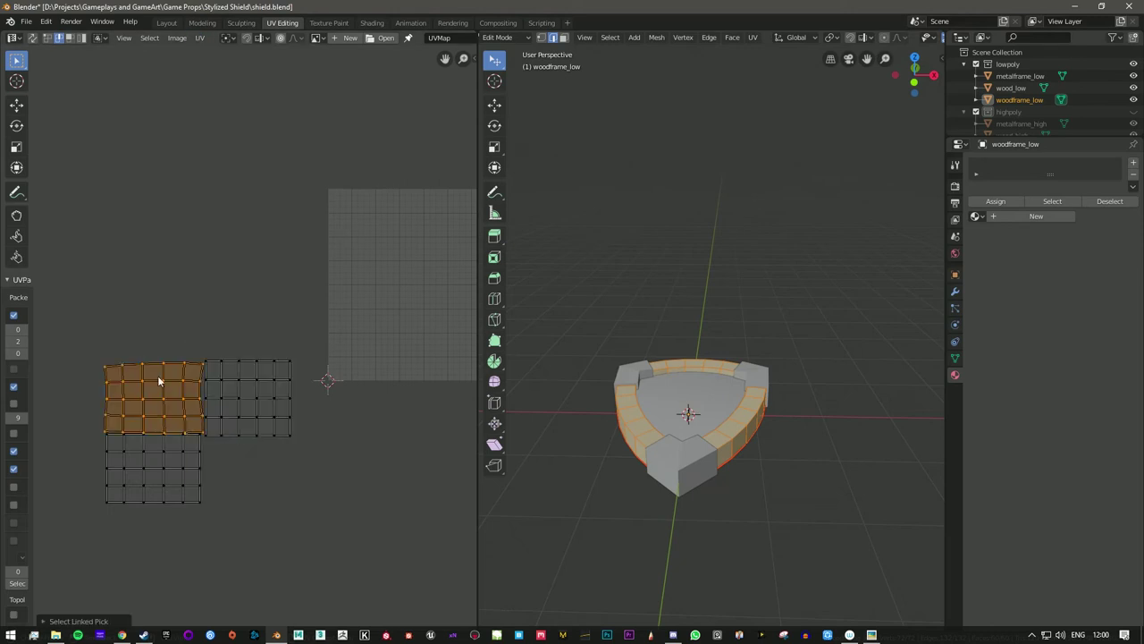
left_click(190, 397)
key("ctrl+z")
key("Tab")
- Select the metal frame and wood panel and edit all low-poly parts together
left_click(740, 385)
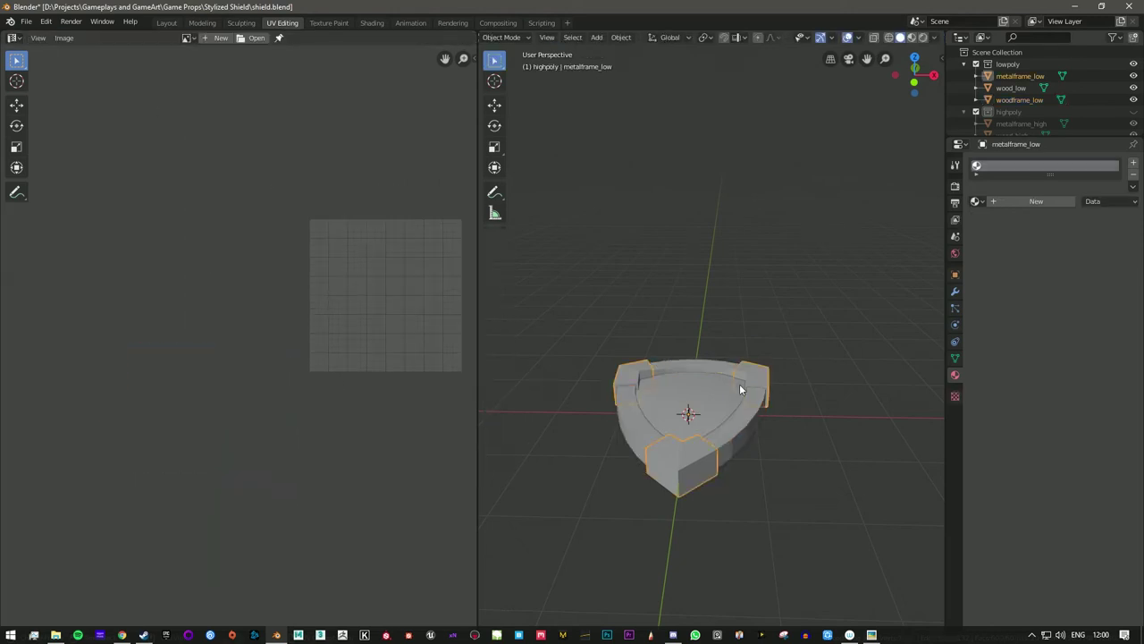
mouse_move(739, 384)
middle_mouse_down()
mouse_move(703, 407)
mouse_move(711, 346)
mouse_move(680, 357)
middle_mouse_up()
key("Tab")
scroll(711, 346, "up", 1)
key("Tab")
scroll(711, 346, "down", 2)
left_click(730, 370)
key("Tab")
left_click(199, 38)
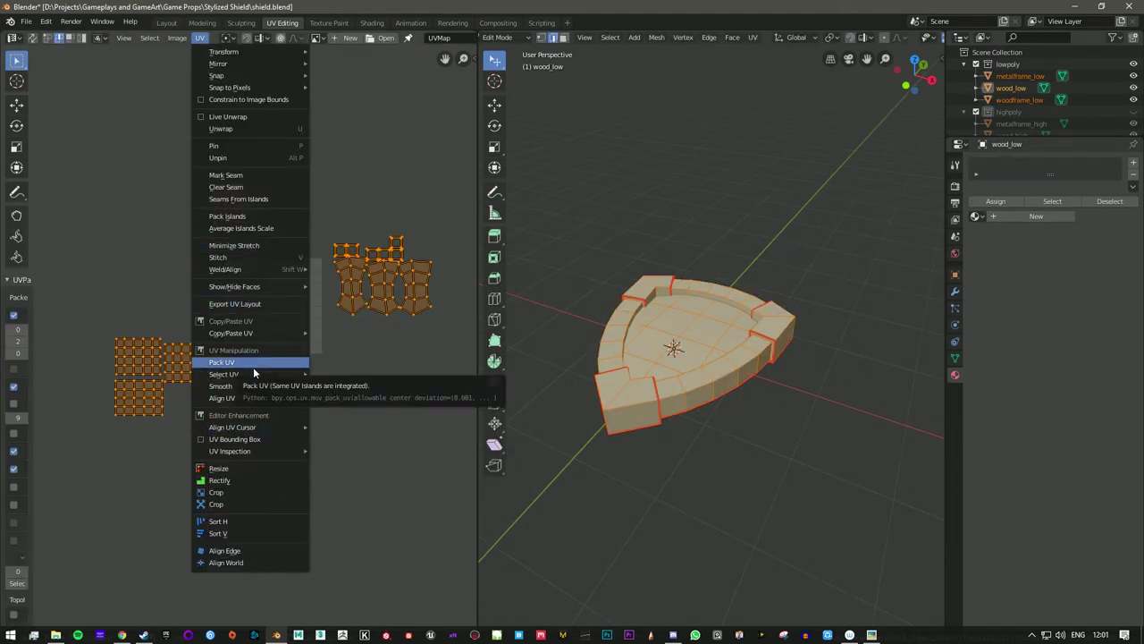
- Average the UV island scales and pack all islands into the square, repacking once
left_click(239, 229)
left_click(199, 38)
left_click(263, 220)
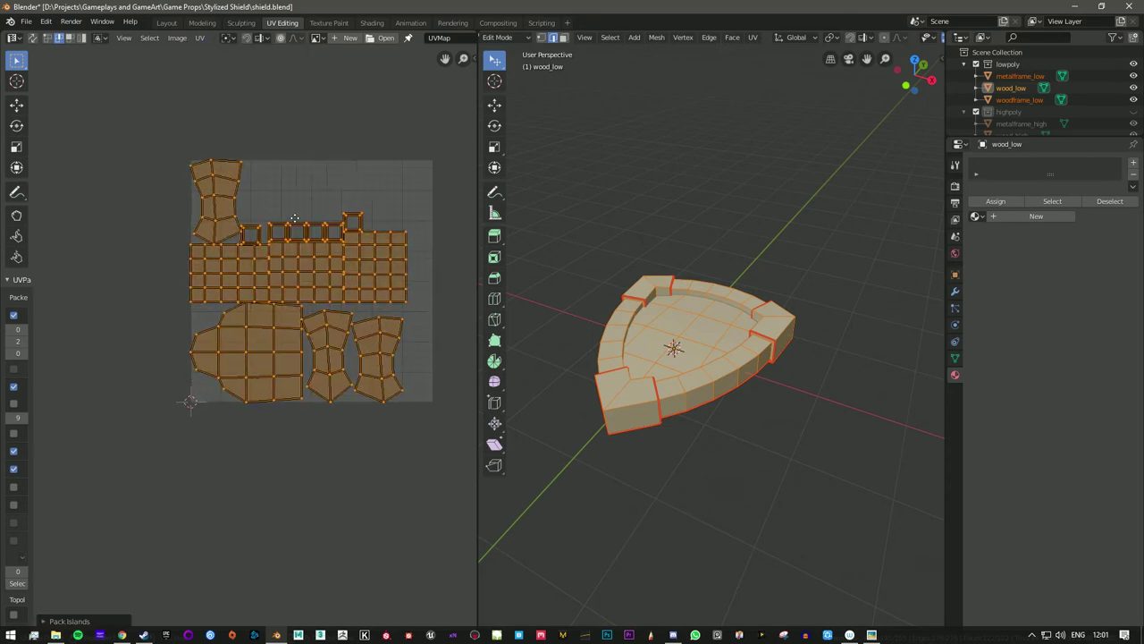
scroll(291, 285, "up", 3)
scroll(284, 327, "down", 1)
scroll(284, 327, "down", 3)
left_click(199, 38)
left_click(230, 217)
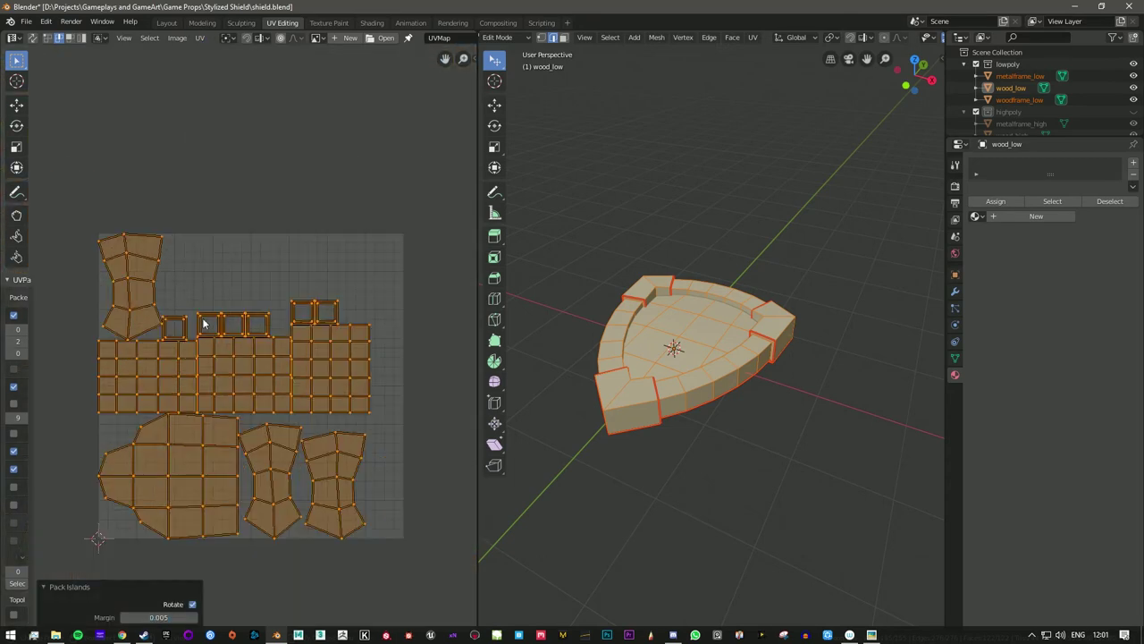
- Rearrange the grid islands, rotating one 90 degrees and moving it higher in the square
left_click(225, 294)
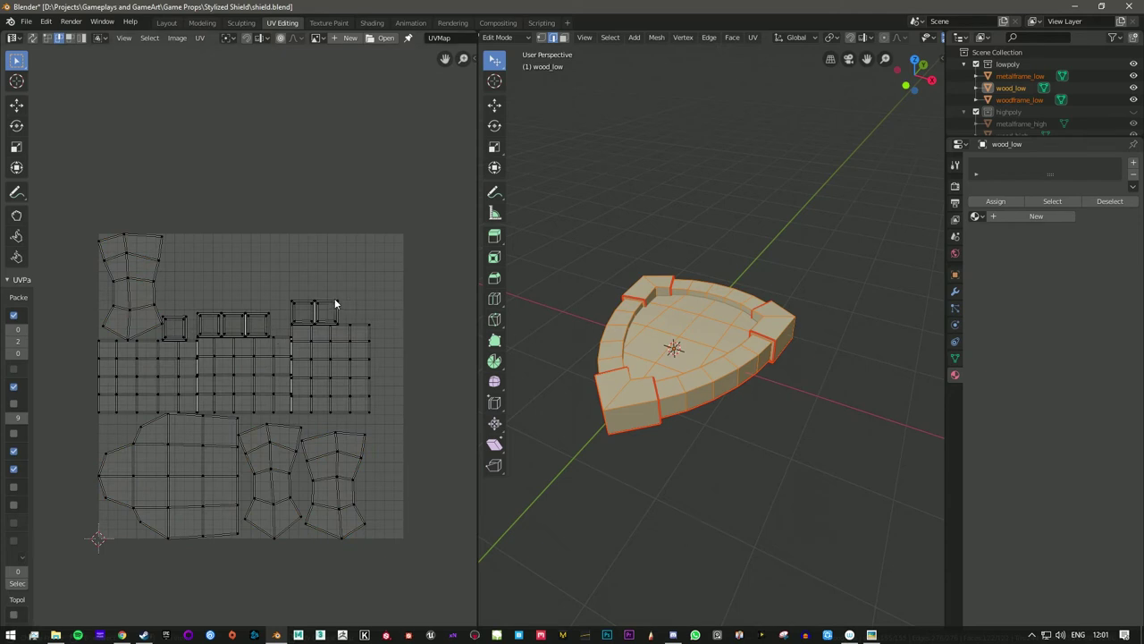
left_click(205, 215)
left_click_drag(330, 376, 359, 334)
left_click_drag(243, 376, 264, 331)
left_click_drag(184, 374, 154, 364)
key("ctrl+z")
key("ctrl+z")
key("ctrl+z")
key("ctrl+z")
key("ctrl+z")
key("ctrl+z")
left_click(154, 364)
key("r")
key("Return")
key("g")
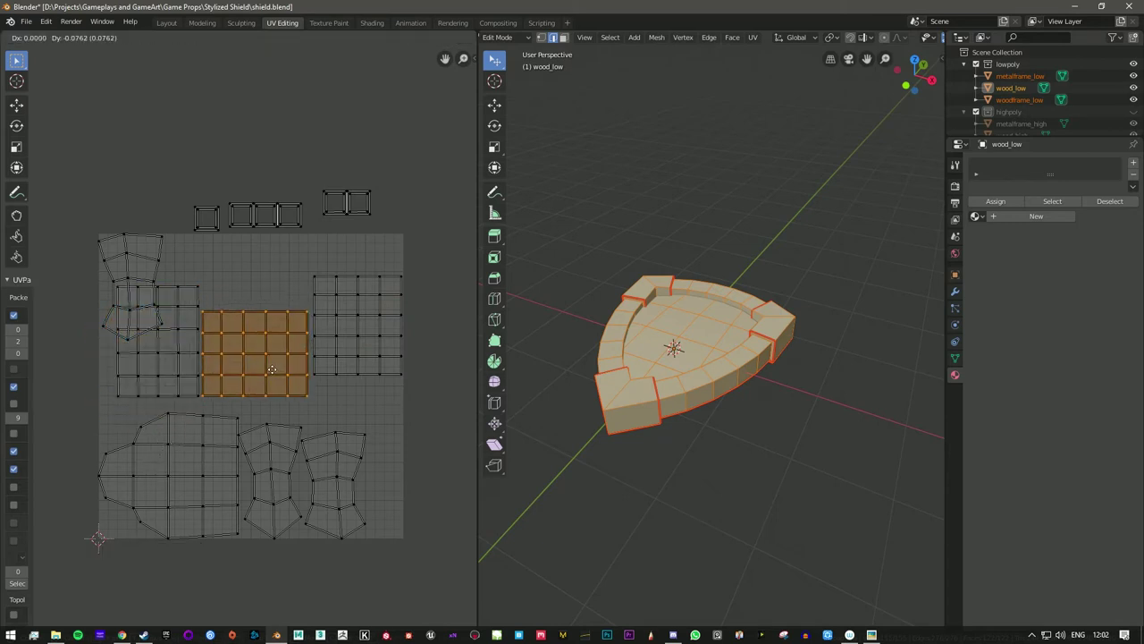
key("y")
left_click(345, 341)
left_click_drag(345, 340, 347, 376)
- Rotate the trapezoid island to the top right and line the small square islands up in a row
left_click(134, 277)
key("r")
left_click_drag(134, 286, 331, 268)
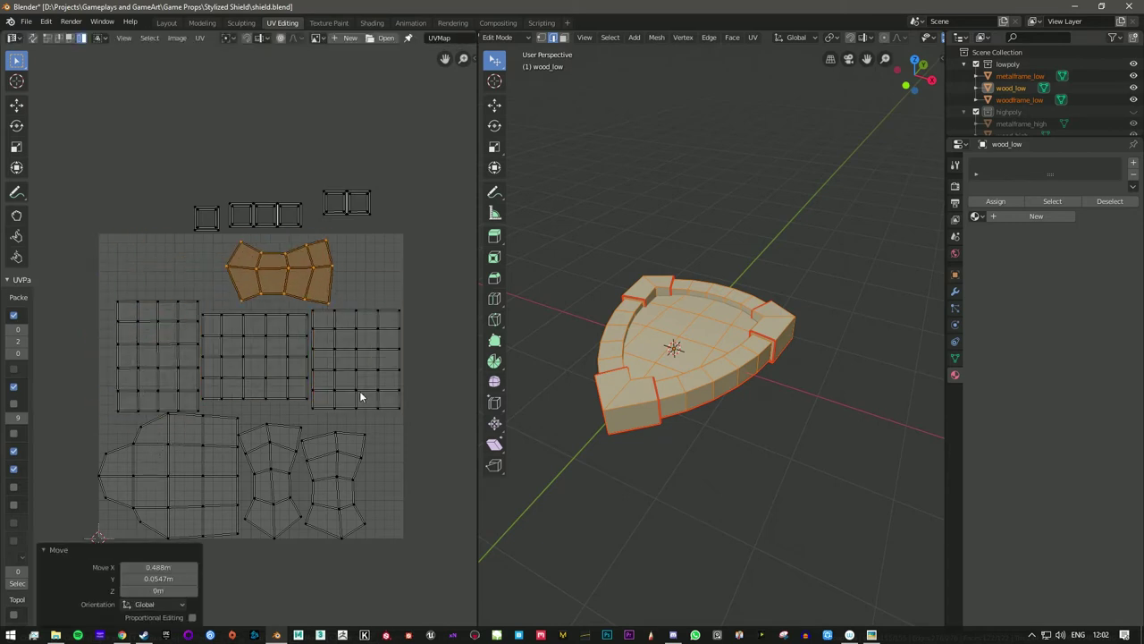
left_click(207, 219)
left_click_drag(207, 229, 131, 268)
mouse_move(240, 215)
left_mouse_down()
mouse_move(164, 260)
mouse_move(192, 259)
left_mouse_up()
left_click_drag(289, 214, 226, 258)
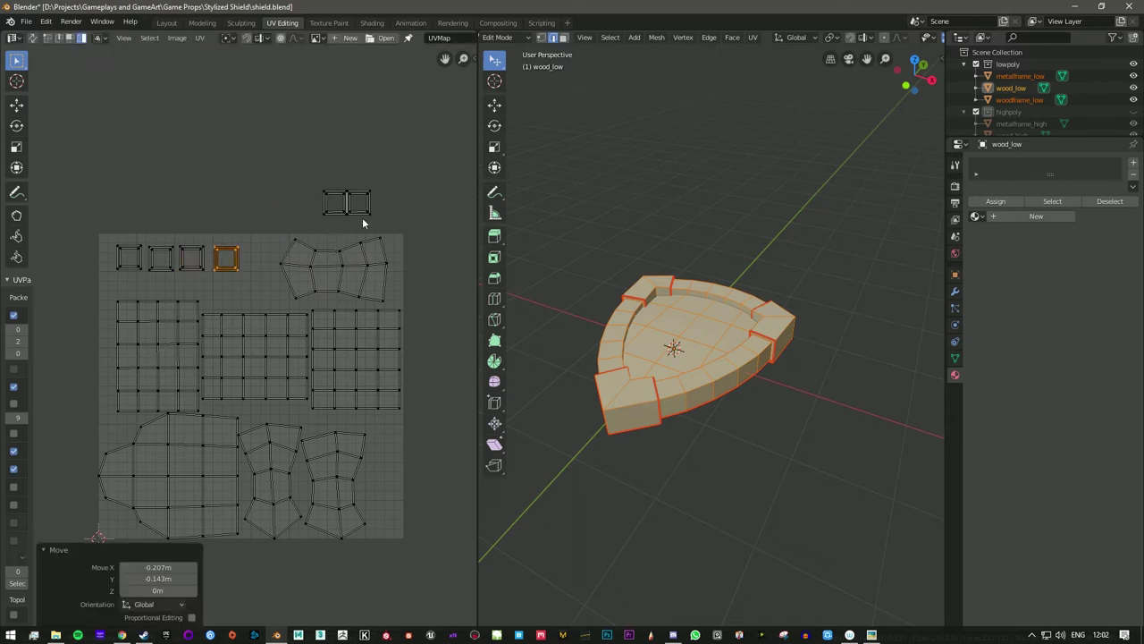
left_click_drag(335, 202, 260, 260)
left_click_drag(356, 220, 251, 302)
left_click(26, 21)
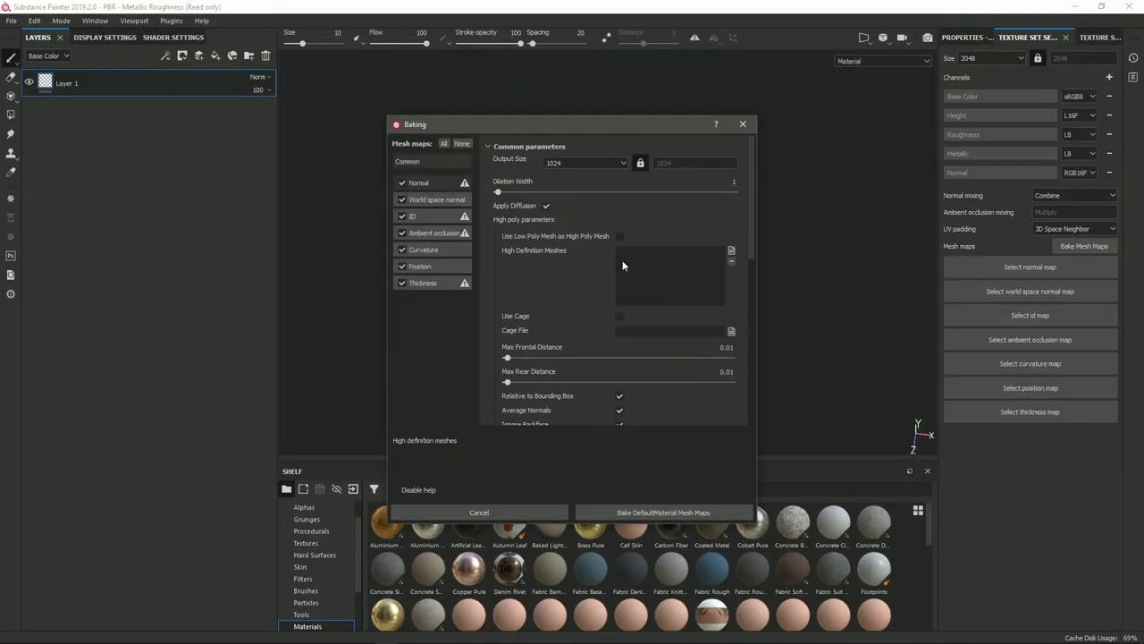
- Review the bake settings and bake normal, AO, curvature, position and thickness maps from the high-poly shield
scroll(709, 402, "down", 2)
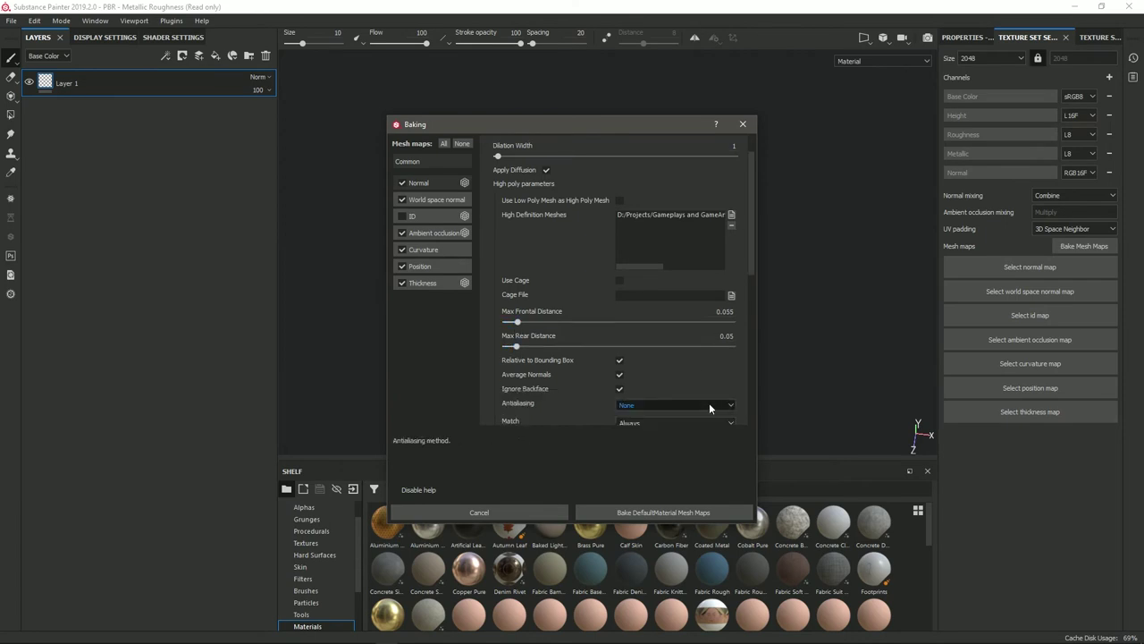
scroll(683, 374, "down", 2)
scroll(743, 347, "down", 2)
scroll(746, 349, "up", 2)
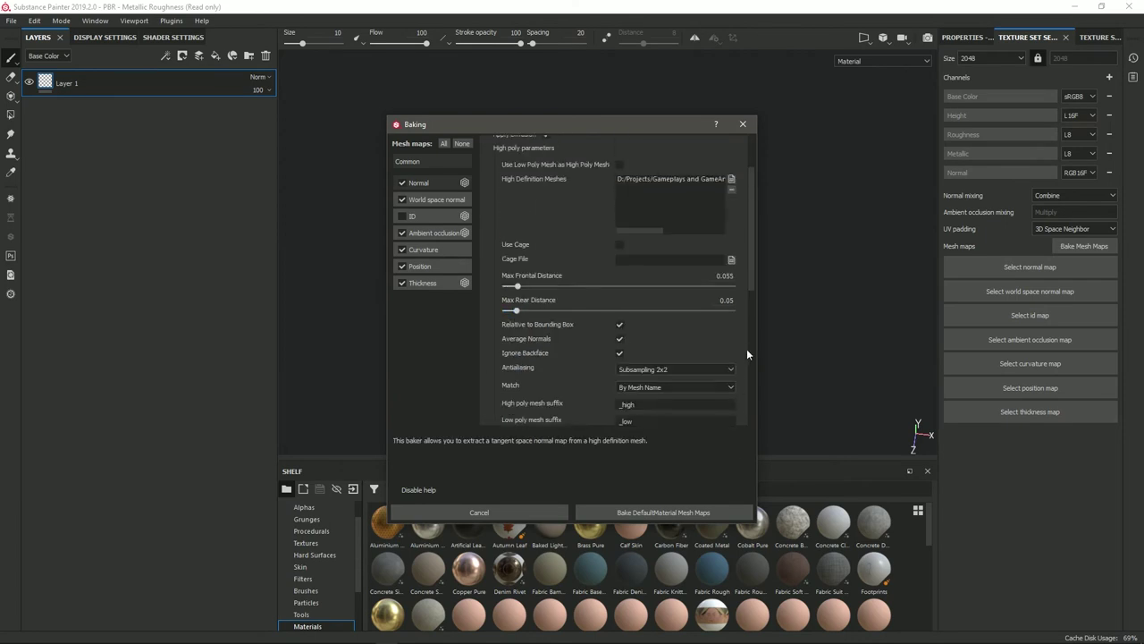
left_click(686, 512)
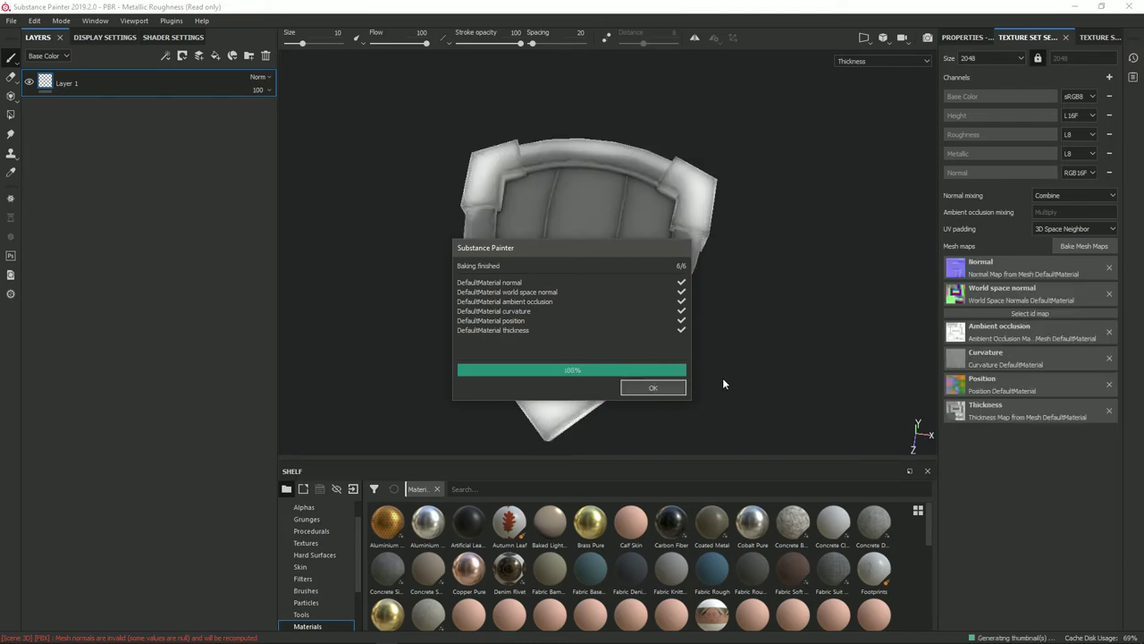
mouse_move(715, 315)
left_mouse_down("alt")
mouse_move(759, 340)
mouse_move(727, 357)
left_mouse_up("alt")
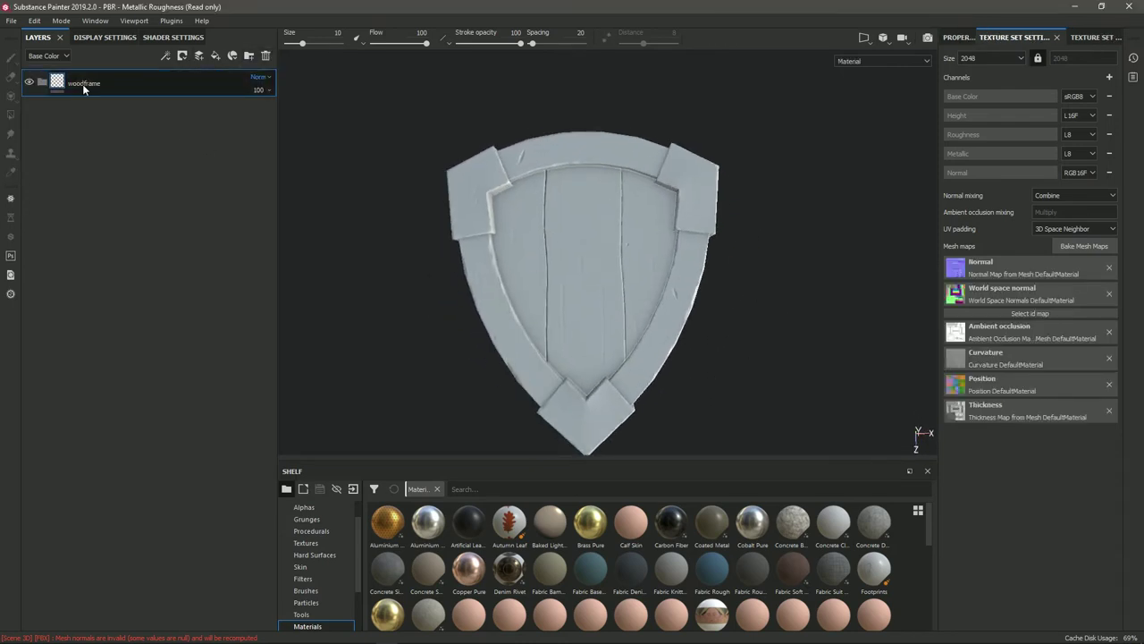
- Add a fill layer below the woodframe folder and give it an orange-brown base colour
left_click(216, 55)
left_click_drag(130, 85, 142, 80)
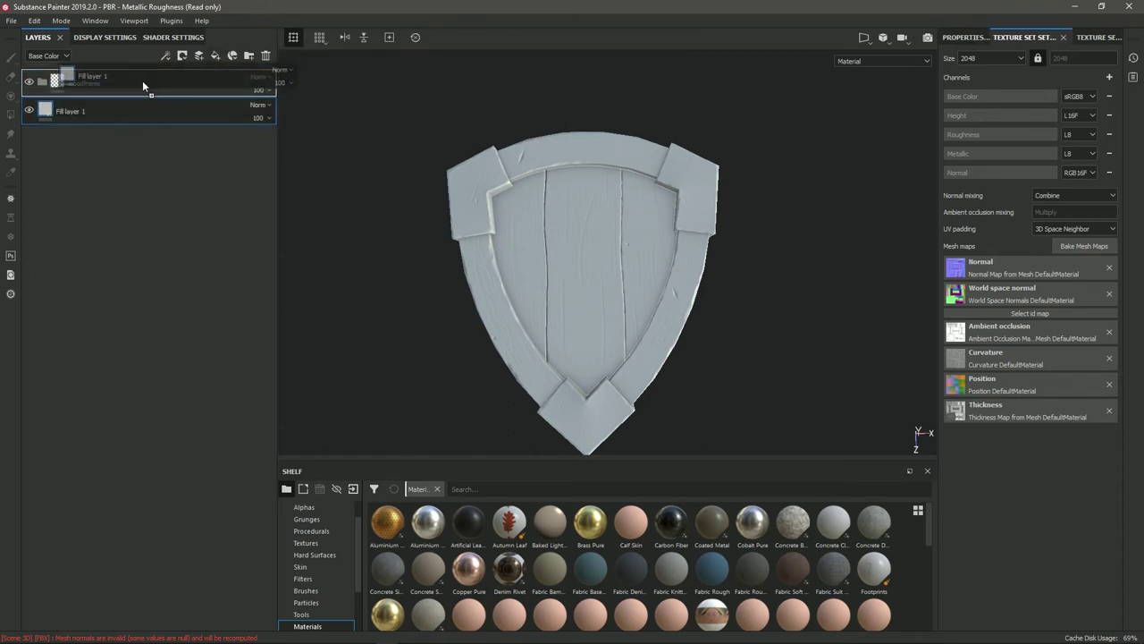
left_click(984, 42)
left_click(1026, 325)
left_click_drag(1035, 385, 1048, 416)
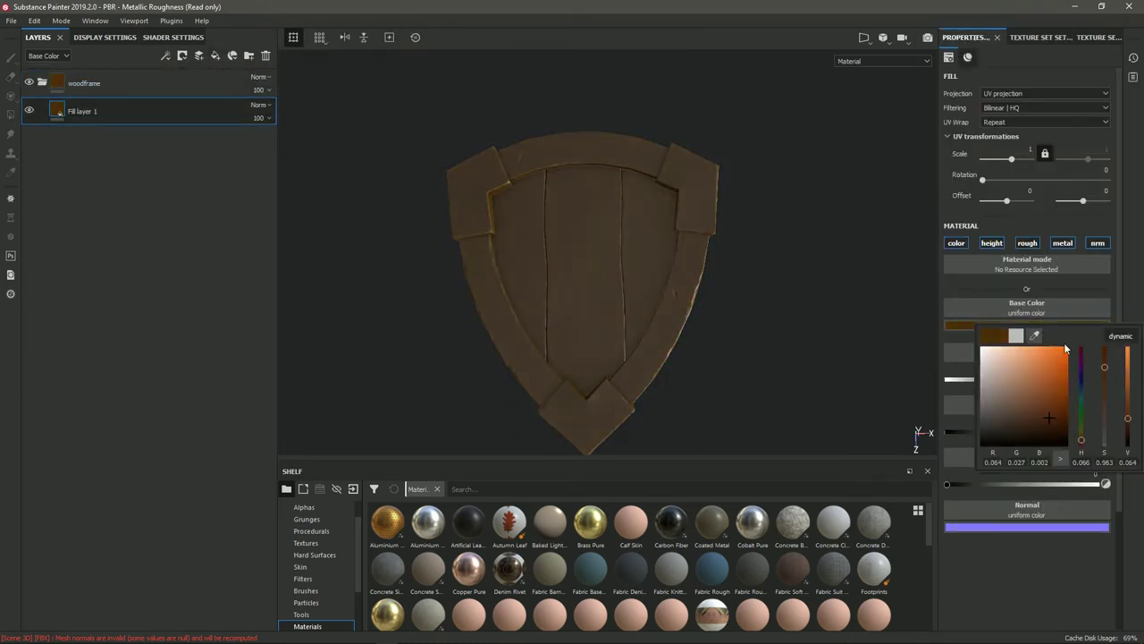
left_click(1057, 369)
left_click_drag(1058, 370, 1056, 363)
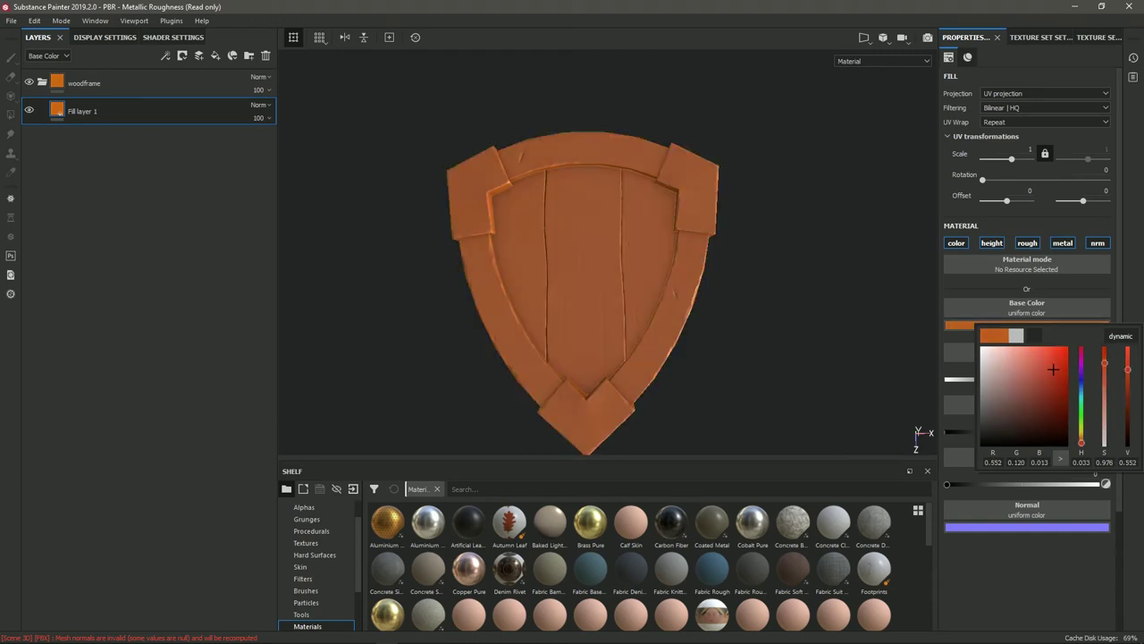
left_click(1080, 447)
left_click_drag(1044, 400, 1051, 369)
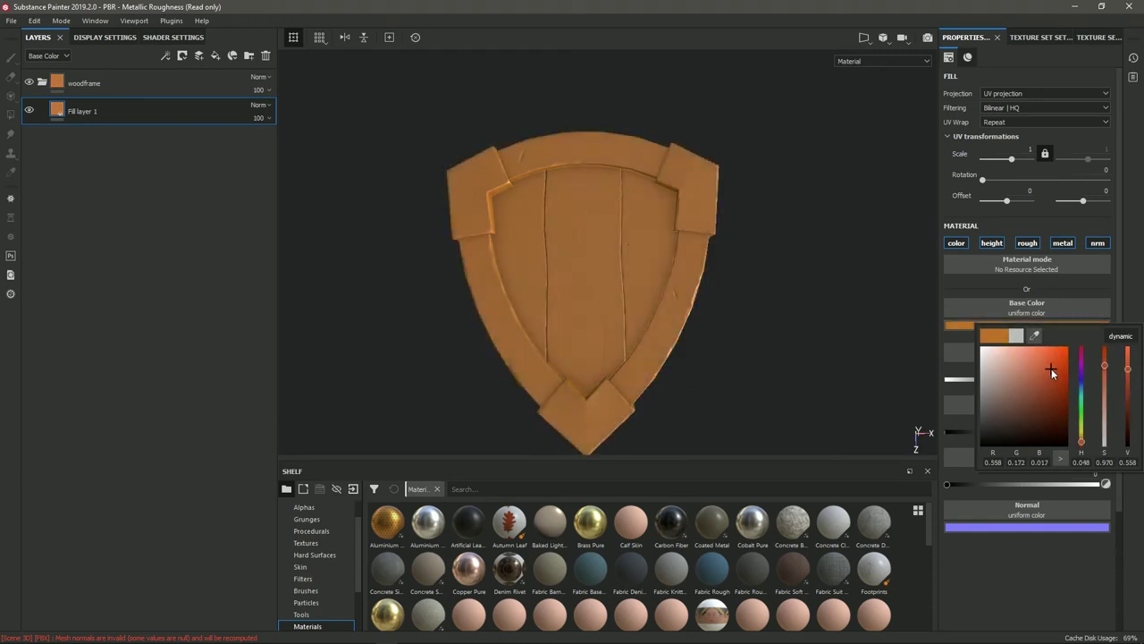
mouse_move(807, 295)
left_mouse_down("alt")
mouse_move(689, 256)
mouse_move(702, 271)
mouse_move(689, 252)
left_mouse_up("alt")
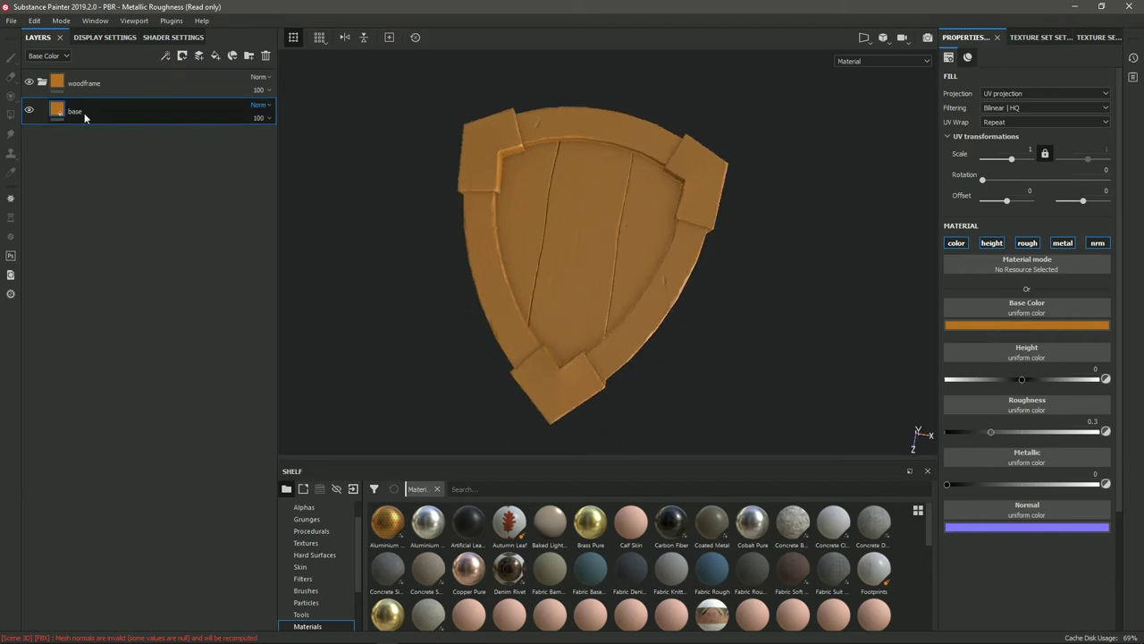
- Brighten the edge hig layer's colour and give it a black mask with a Mask Editor generator
left_click(1026, 324)
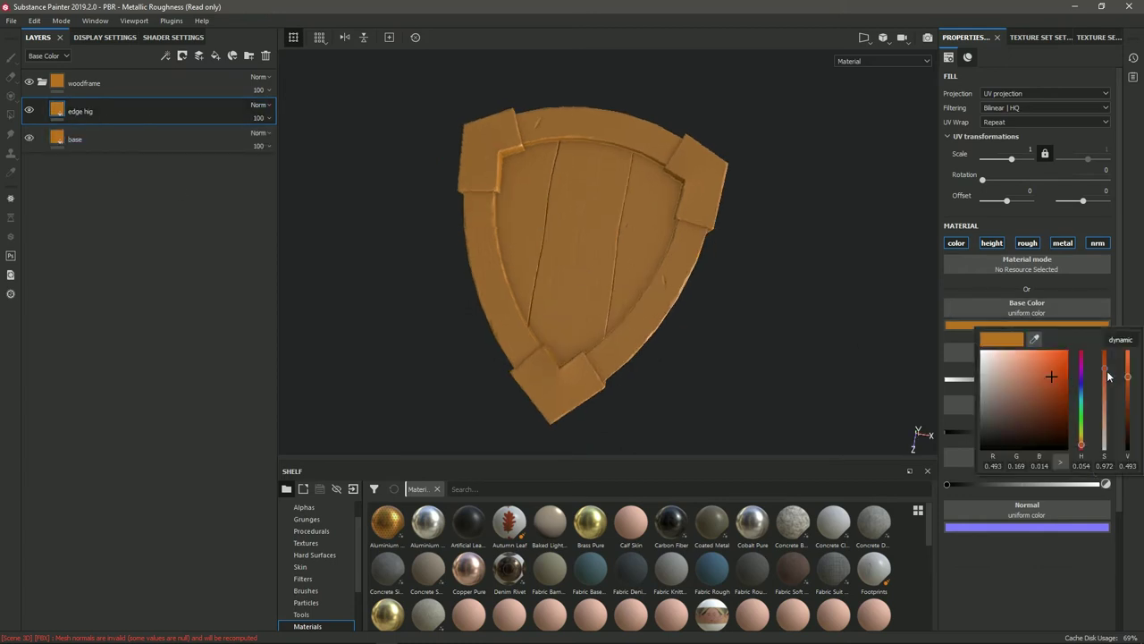
left_click(1109, 380)
right_click(75, 109)
left_click(117, 143)
right_click(75, 111)
left_click(138, 415)
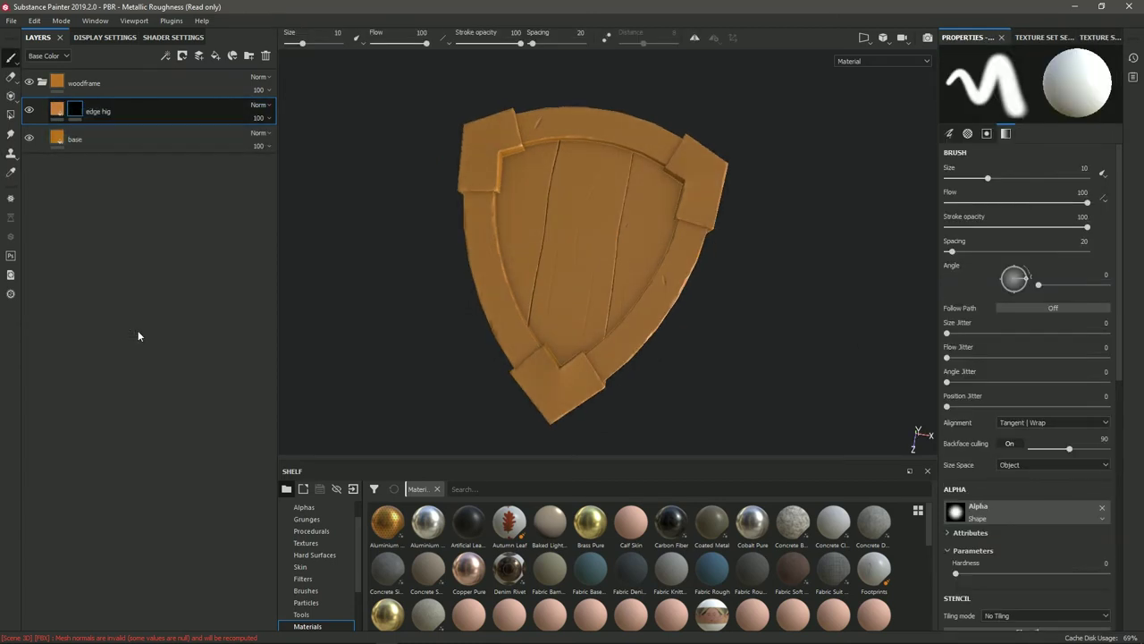
left_click_drag(658, 213, 715, 223, "alt")
left_click(1020, 194)
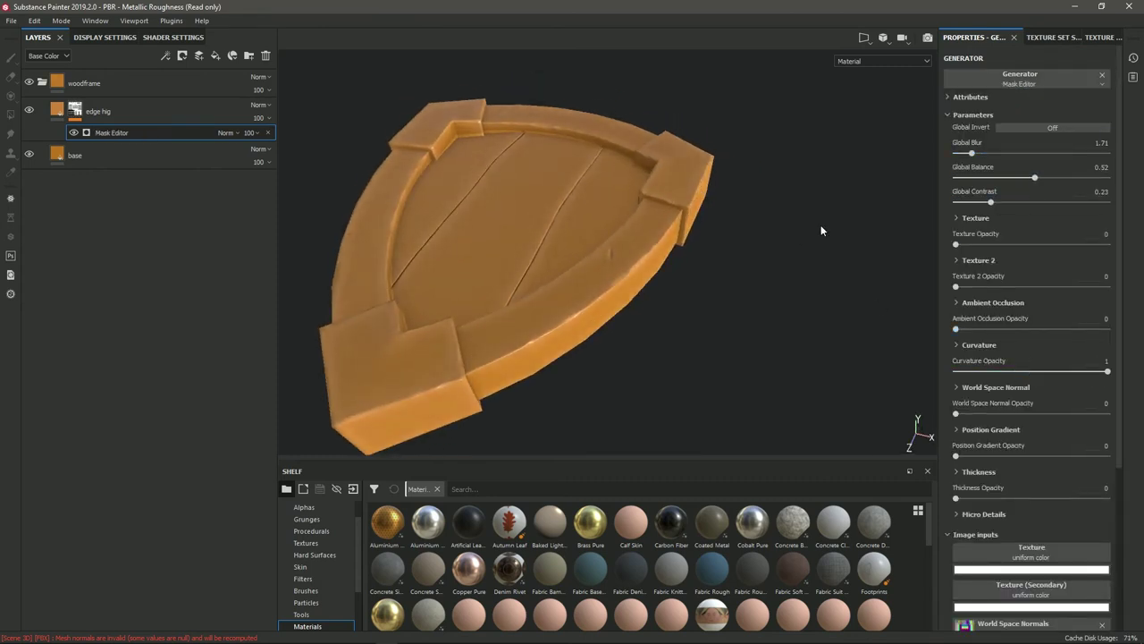
left_click_drag(822, 230, 769, 241, "alt")
- Darken the base layer to brown, disable its metal channel, and show the 3D/UV split view
left_click(75, 155)
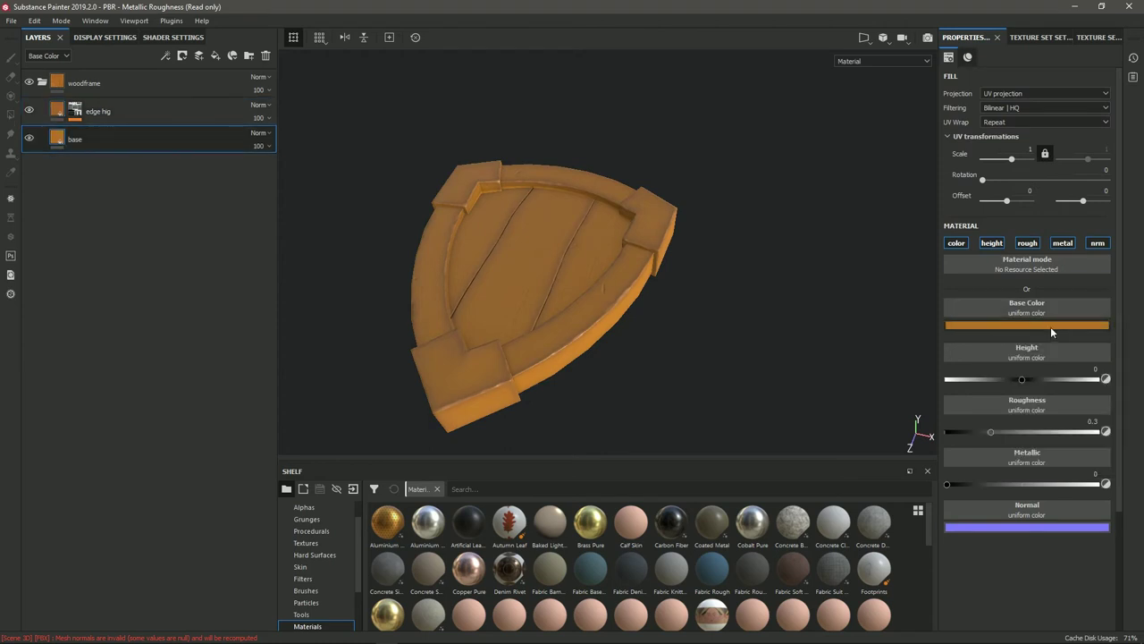
left_click(1050, 326)
left_click(1001, 393)
mouse_move(805, 268)
left_mouse_down("alt")
mouse_move(733, 312)
mouse_move(675, 143)
mouse_move(537, 307)
left_mouse_up("alt")
left_click(1063, 244)
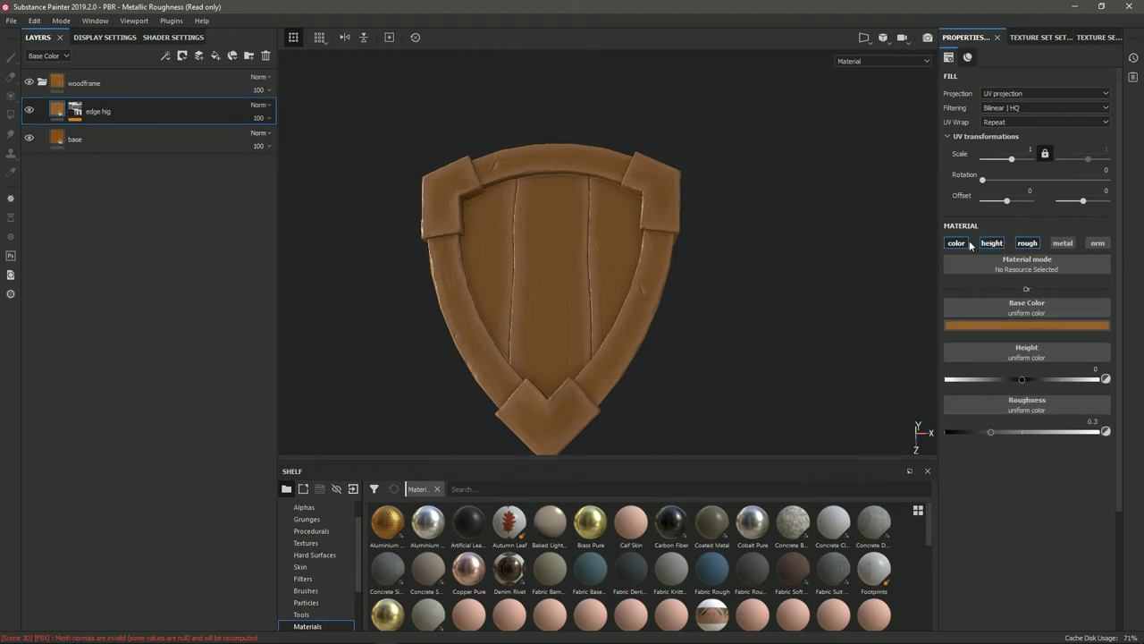
left_click_drag(795, 395, 643, 174, "alt")
right_click_drag(644, 173, 705, 306, "alt")
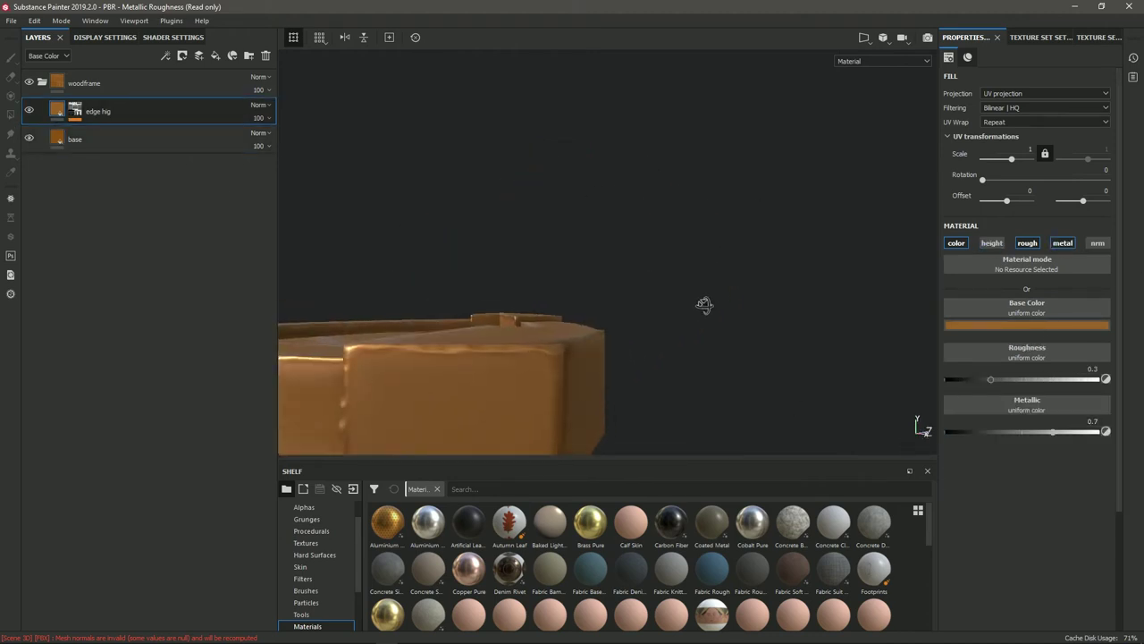
mouse_move(706, 307)
left_mouse_down("alt")
mouse_move(590, 328)
mouse_move(635, 268)
left_mouse_up("alt")
key("f")
key("F1")
- Give the woodframe folder a black mask revealing wood only on the frame islands
right_click(57, 80)
left_click(90, 87)
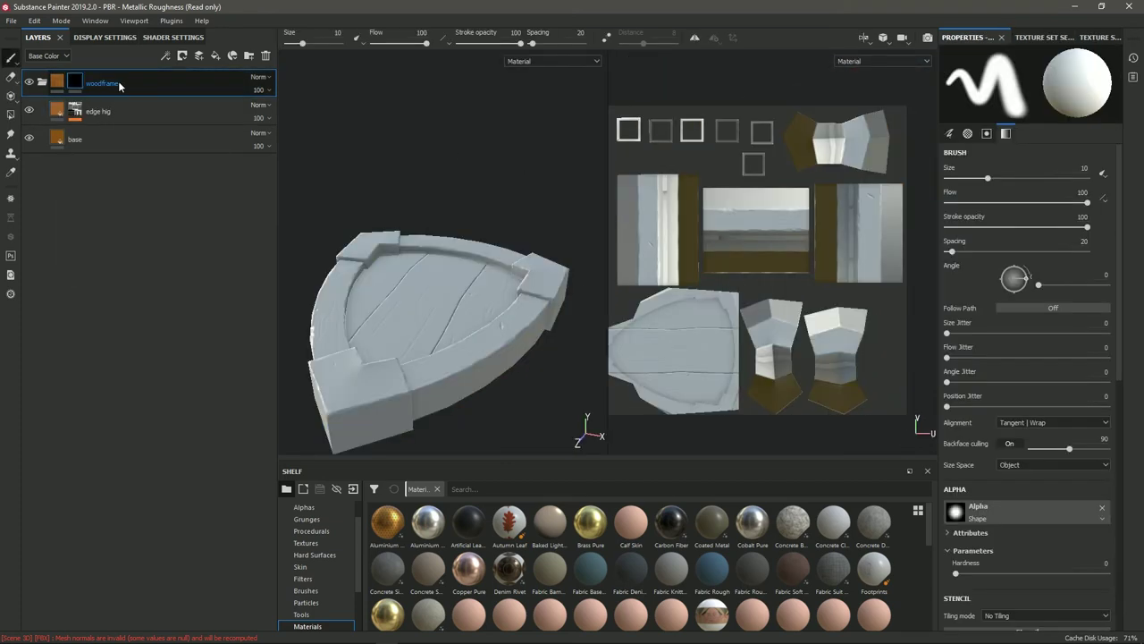
key("4")
left_click(689, 238)
left_click(98, 111)
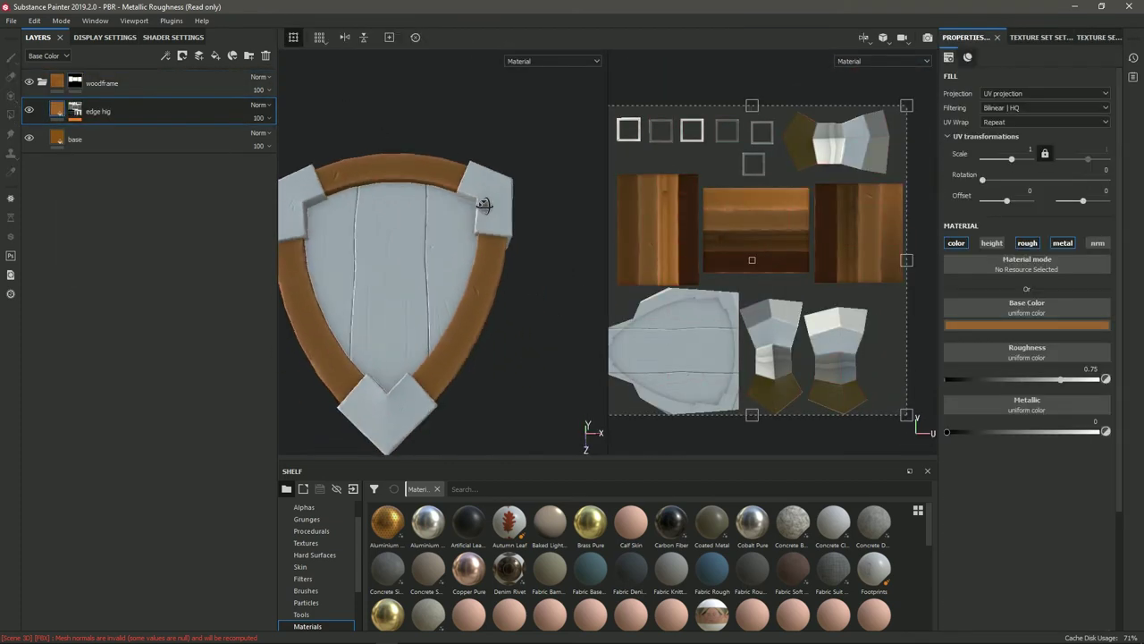
key("F2")
mouse_move(537, 232)
left_mouse_down("alt")
mouse_move(583, 198)
mouse_move(615, 239)
left_mouse_up("alt")
- Duplicate the base layer, rename it 'dirt', and colour it dark brown
left_click(75, 138)
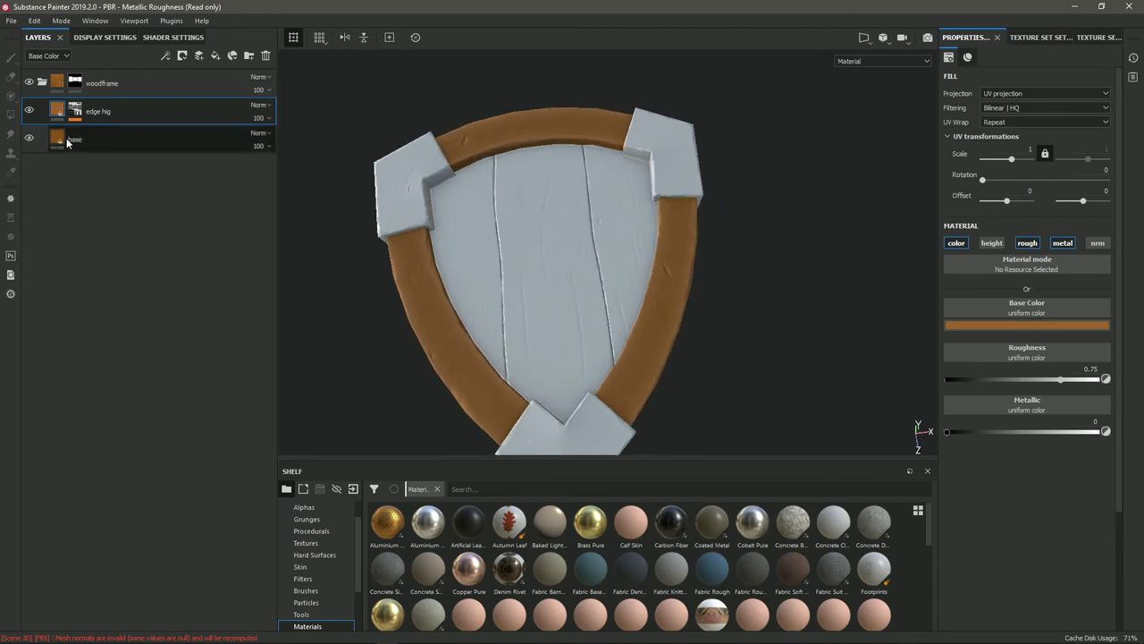
key("ctrl+d")
left_click_drag(86, 139, 131, 108)
double_click(74, 111)
type("dirt")
left_click(1026, 324)
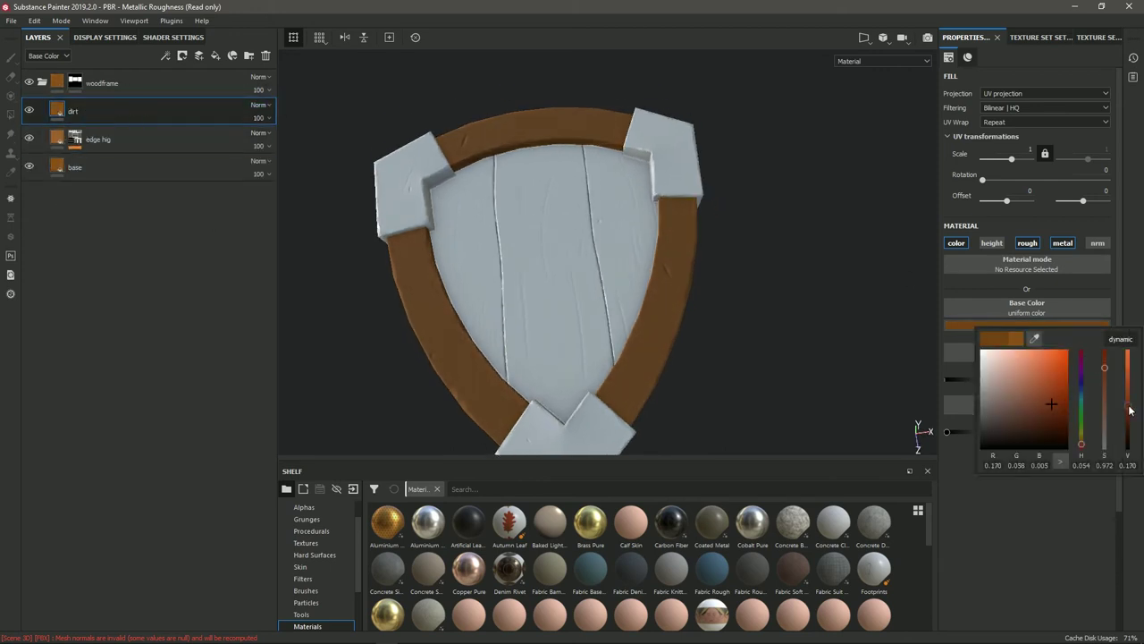
left_click(1036, 414)
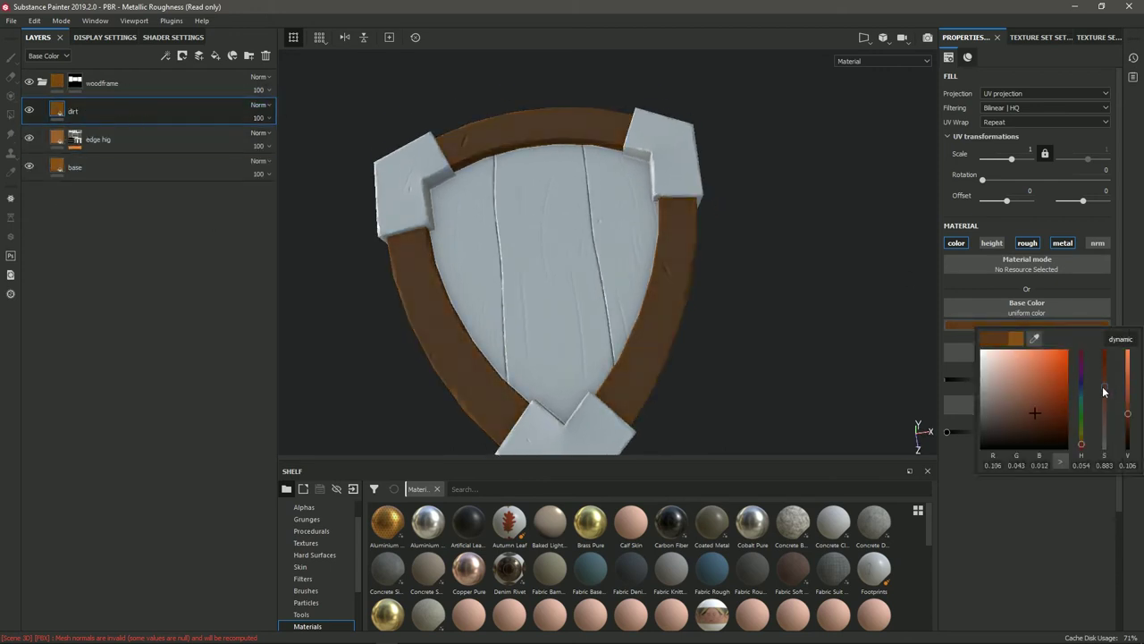
- Mask the dirt layer with a black mask driven by a Dirt generator
right_click(48, 117)
left_click(120, 332)
left_click(1073, 123)
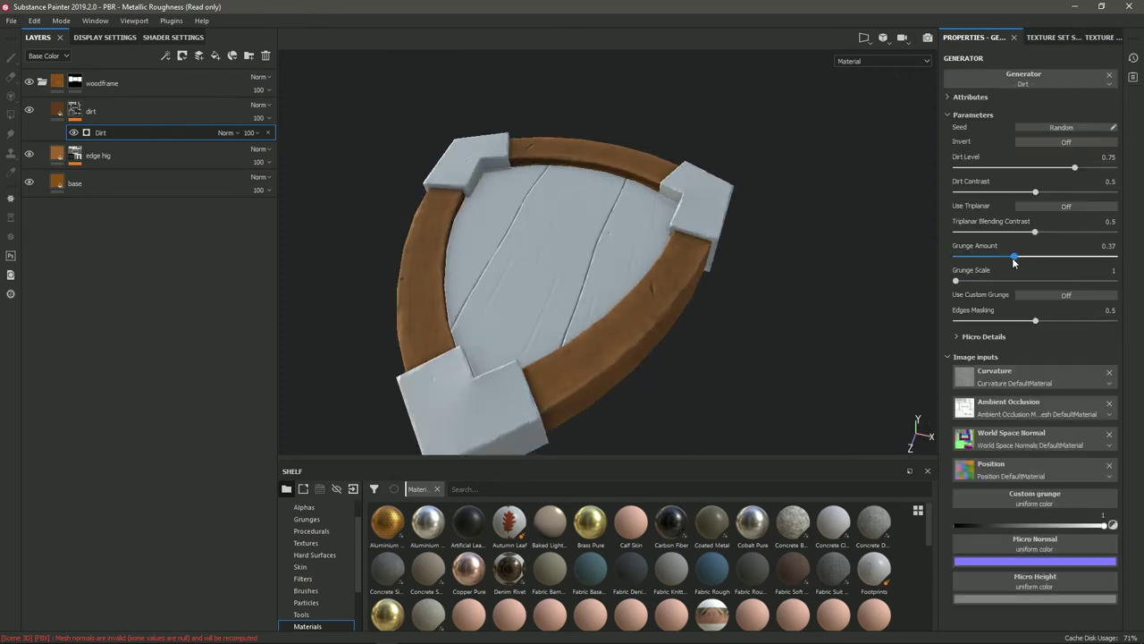
left_click_drag(626, 269, 705, 243, "alt")
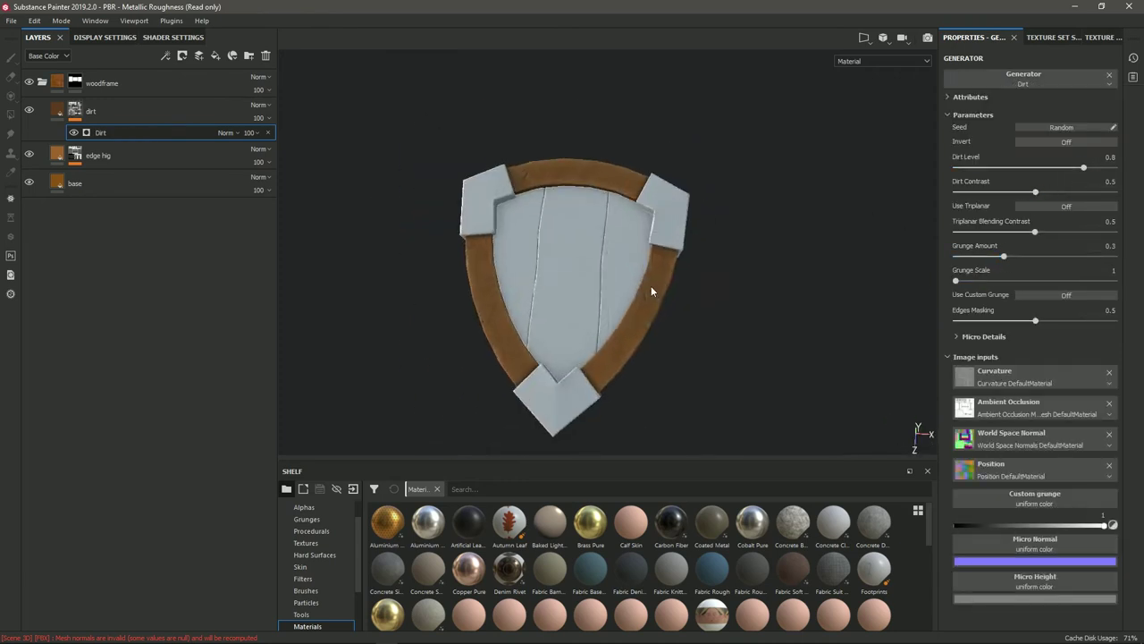
- Place a base copy second in the stack, colour it dark green with roughness about 0.64
left_click_drag(125, 182, 89, 113)
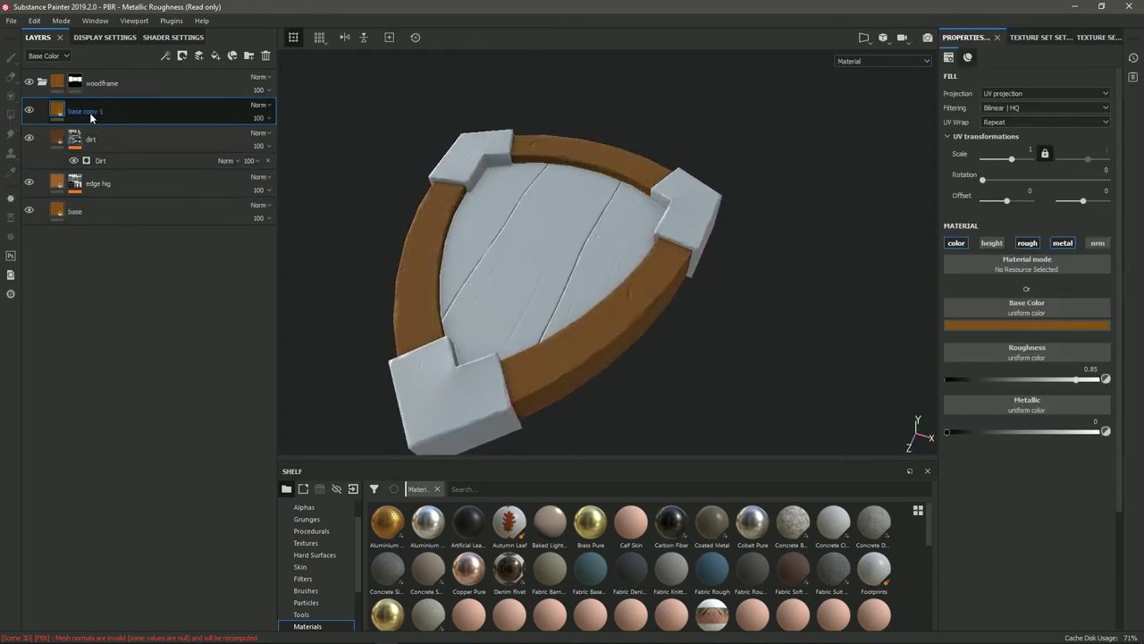
left_click(1037, 326)
left_click_drag(1055, 376, 1037, 421)
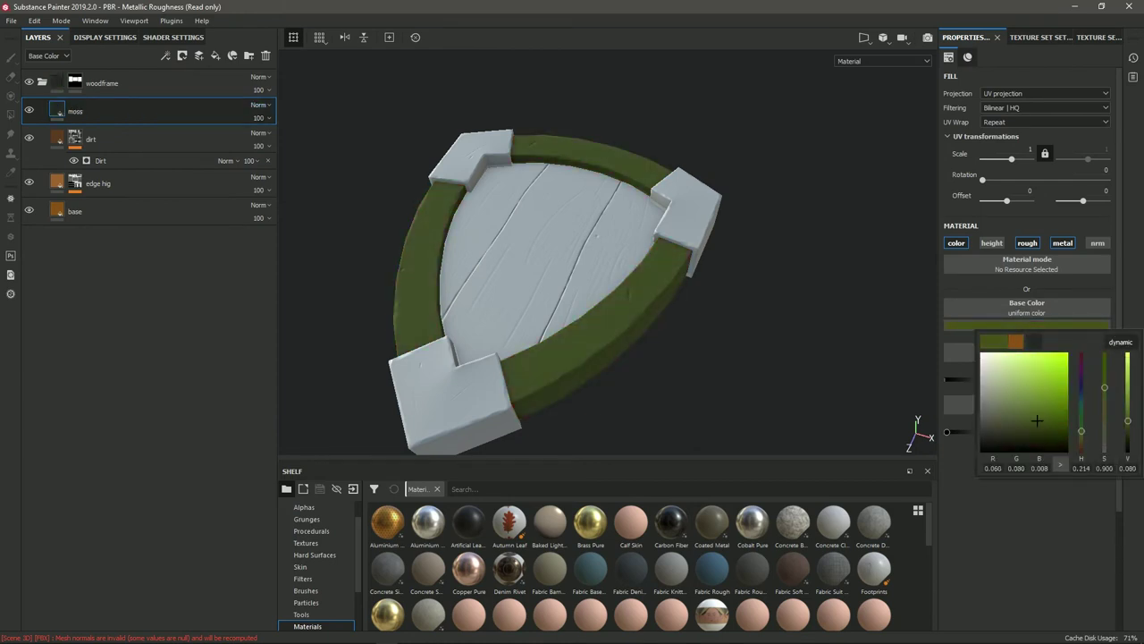
left_click(1065, 523)
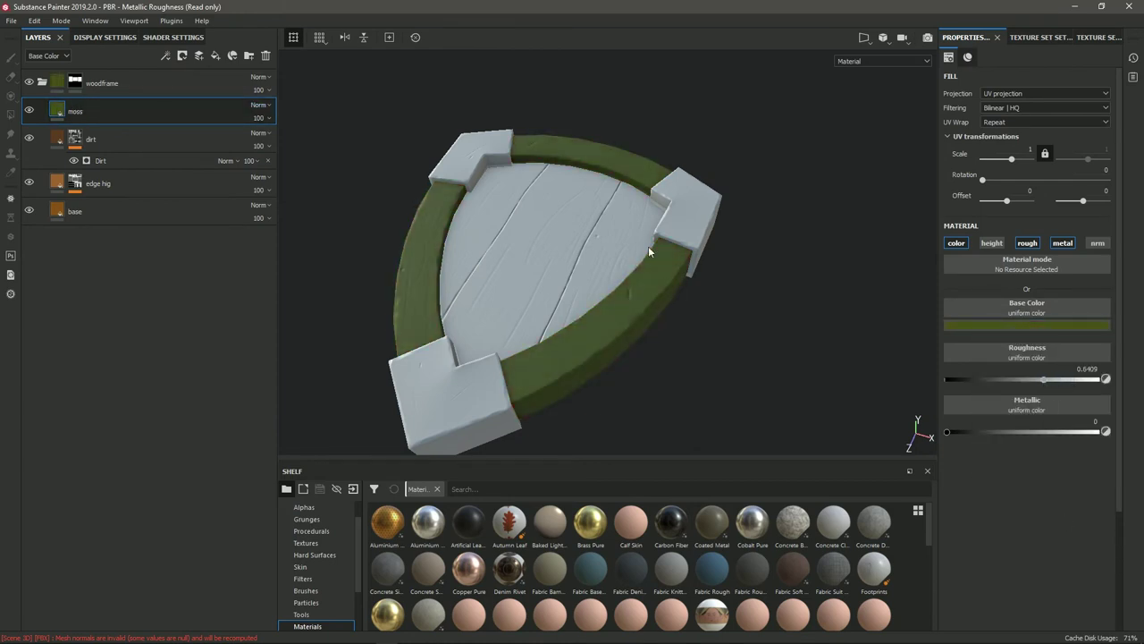
left_click_drag(648, 253, 1029, 288, "alt")
- Add a paint effect to the moss mask, trying the Dirt Brushed and Drop Splatter alphas
left_click_drag(679, 358, 572, 382, "alt")
key("4")
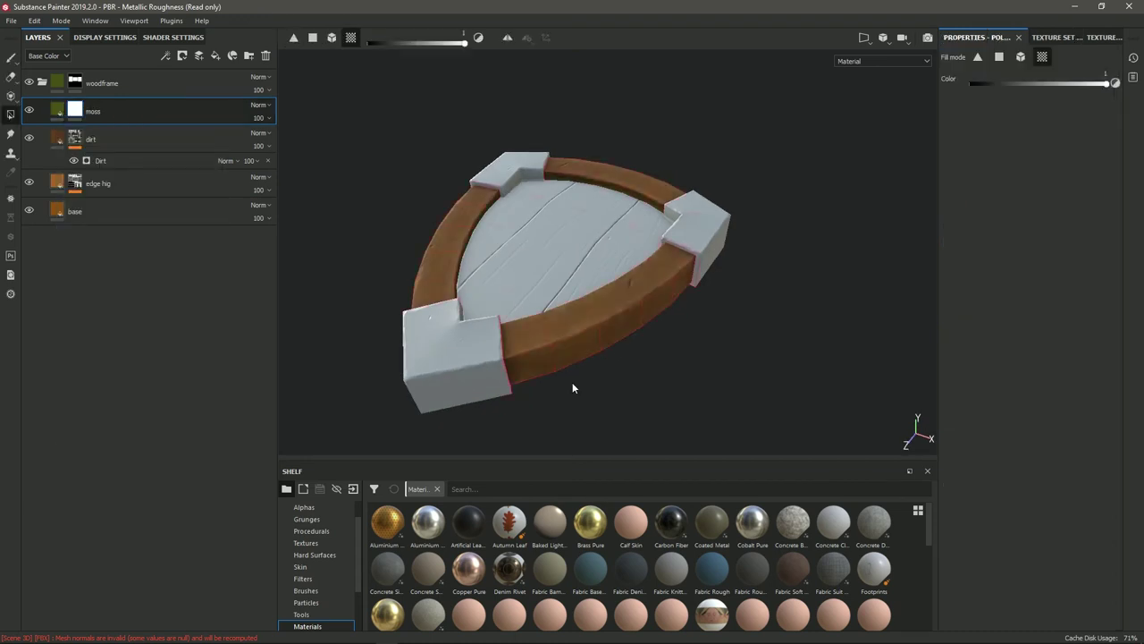
right_click(78, 108)
left_click(105, 344)
left_click(955, 511)
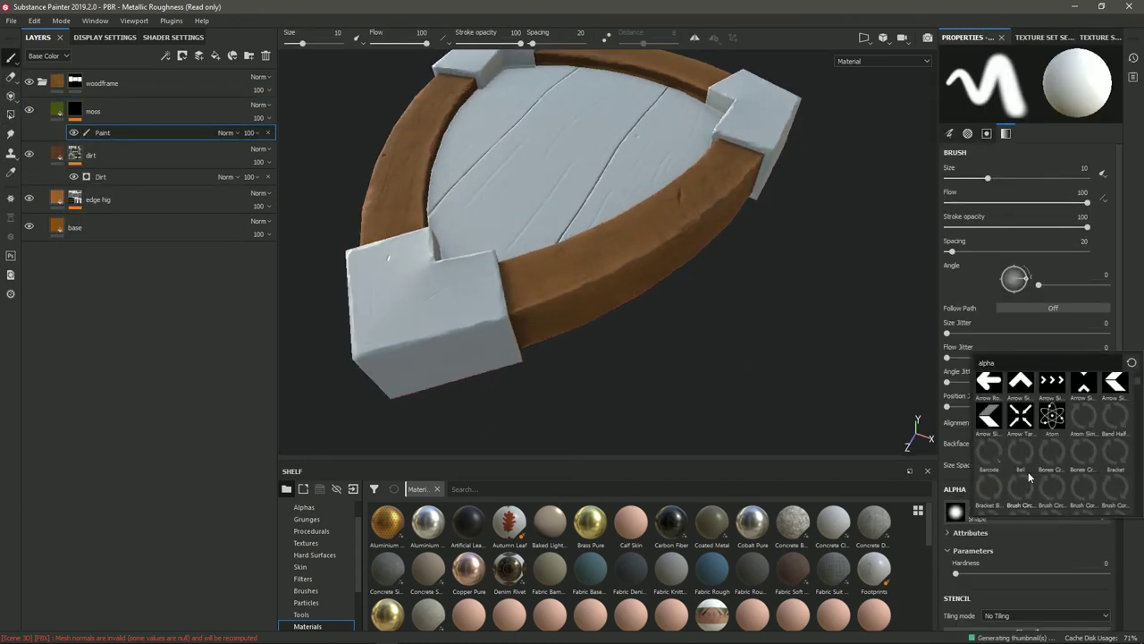
left_click(1022, 440)
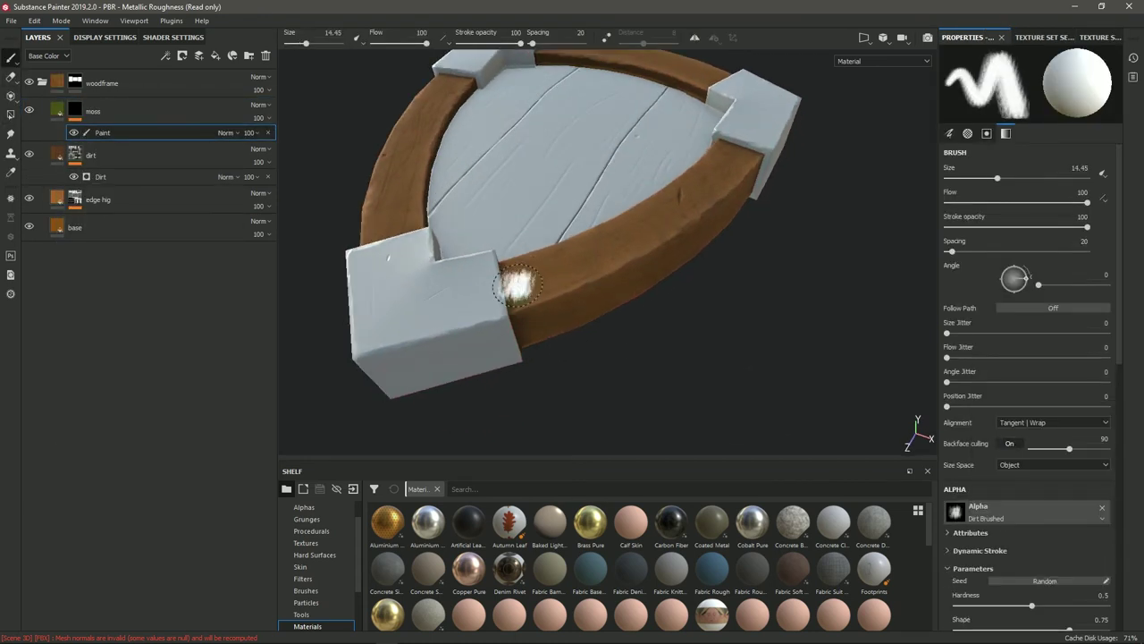
left_click(1028, 509)
scroll(1050, 438, "down", 2)
scroll(1051, 438, "down", 1)
left_click(1055, 474)
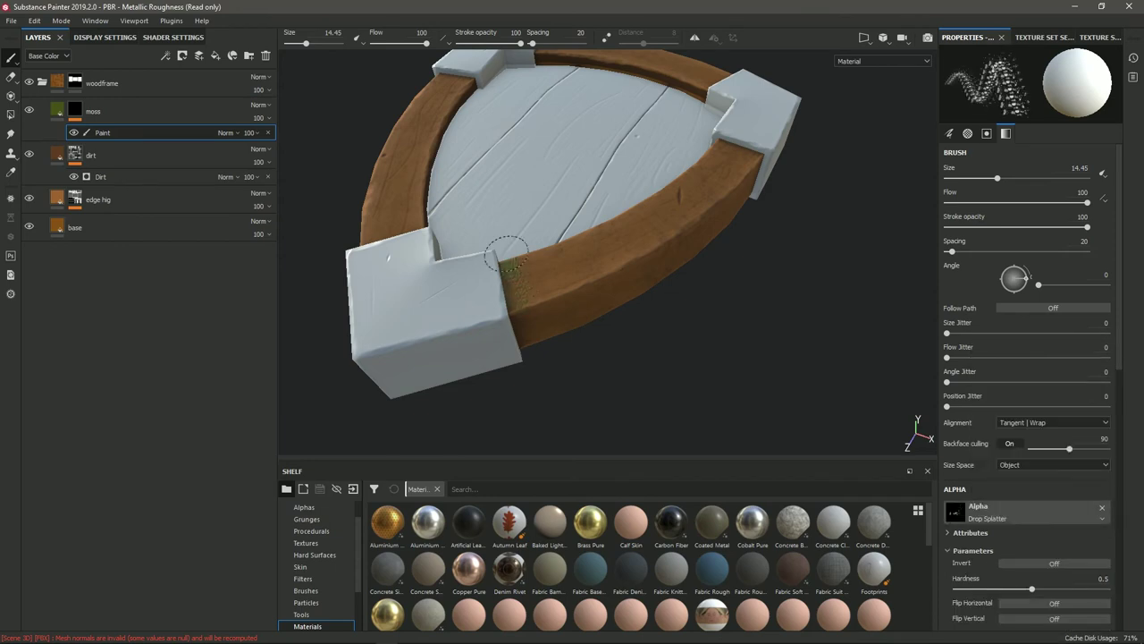
- Paint cloudy moss patches along the wooden frame with a size-30 Dirt Cloudy brush at lower opacity
right_click_drag(535, 298, 540, 304, "ctrl")
left_click_drag(540, 303, 573, 299, "alt")
left_click(955, 511)
left_click(1028, 447)
left_click(541, 295)
right_click_drag(573, 300, 595, 300, "alt")
mouse_move(594, 300)
left_mouse_down("alt")
mouse_move(679, 350)
mouse_move(575, 370)
left_mouse_up("alt")
left_click(492, 43)
mouse_move(501, 300)
left_mouse_down("alt")
mouse_move(523, 259)
mouse_move(480, 347)
mouse_move(451, 192)
mouse_move(557, 243)
mouse_move(595, 321)
mouse_move(477, 332)
mouse_move(656, 360)
mouse_move(528, 359)
mouse_move(468, 379)
mouse_move(418, 358)
mouse_move(465, 266)
left_mouse_up("alt")
scroll(1017, 517, "down", 2)
scroll(1017, 516, "down", 3)
mouse_move(601, 219)
left_mouse_down("alt")
mouse_move(567, 358)
mouse_move(578, 332)
mouse_move(507, 300)
left_mouse_up("alt")
left_click(42, 82)
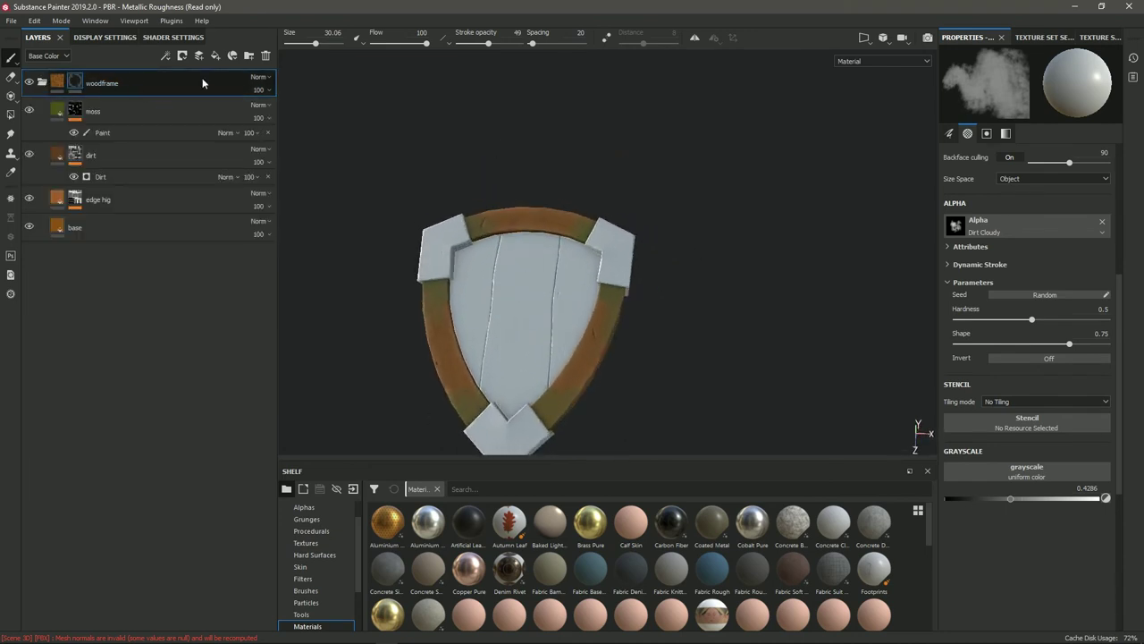
- Create a 'wood' folder holding copies of dirt, edge hig and base, masked to the central planks
left_click(248, 55)
double_click(77, 82)
type("wood")
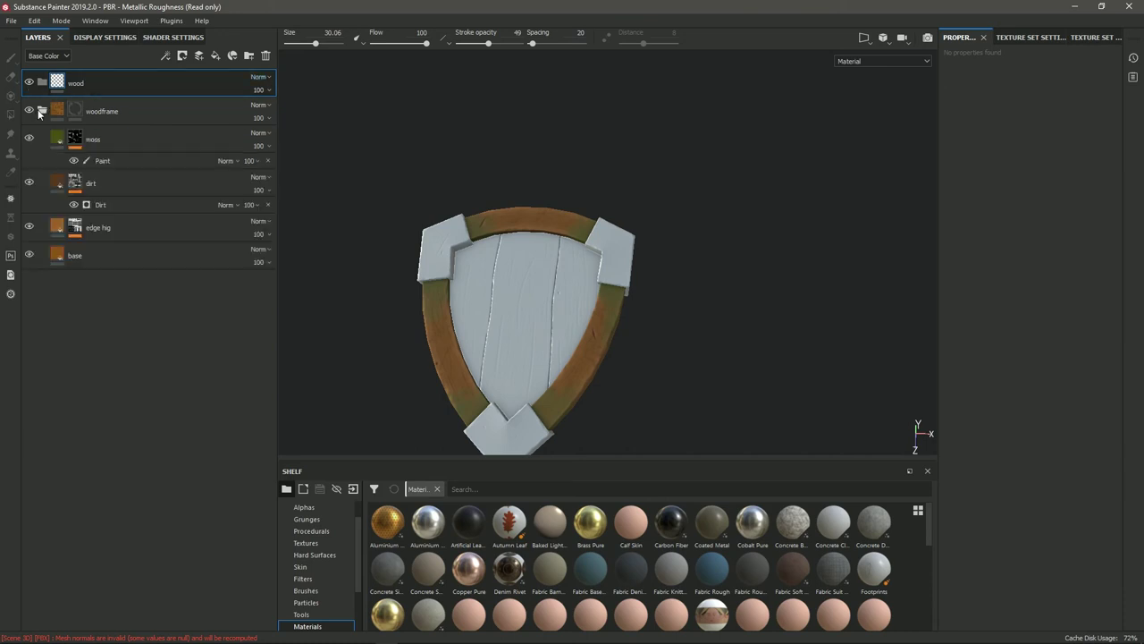
left_click(74, 256)
left_click(54, 184, "shift")
left_click_drag(49, 80, 53, 90)
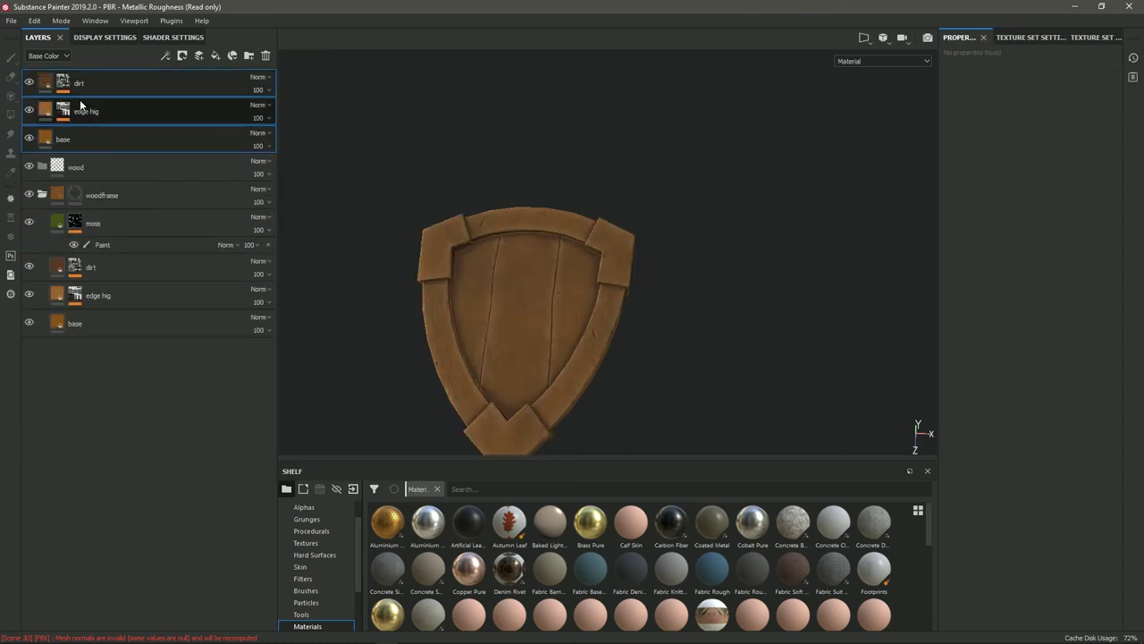
key("4")
left_click(527, 331)
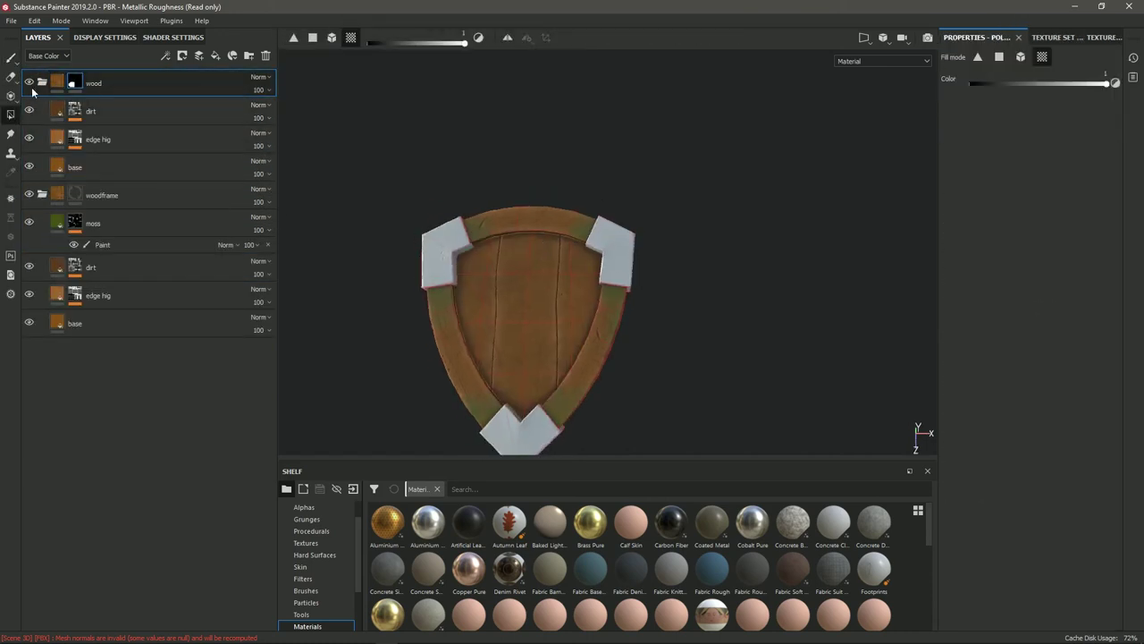
- Recolour the wood folder's base and edge hig layers, adjusting the edge highlight brightness
left_click(134, 167)
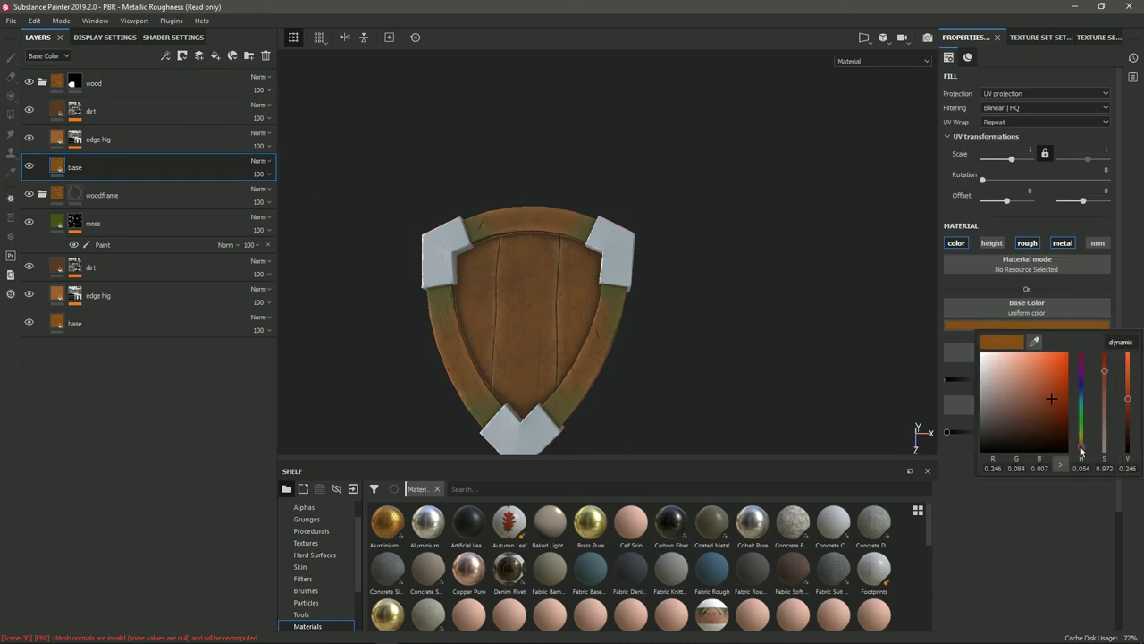
left_click(99, 138)
left_click(1027, 325)
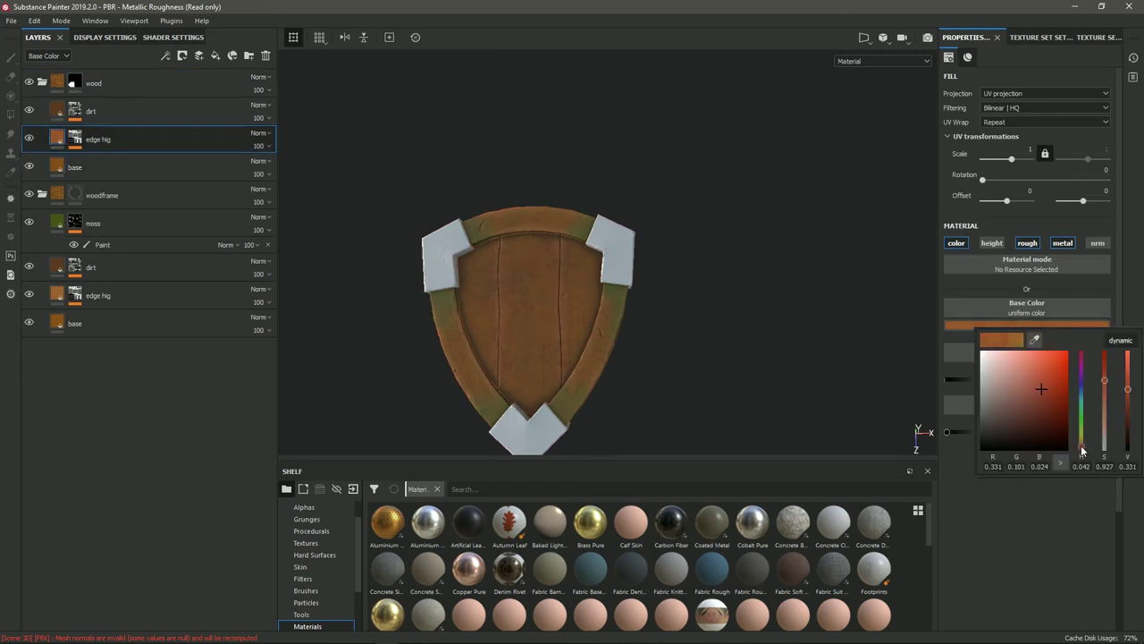
left_click(1075, 127)
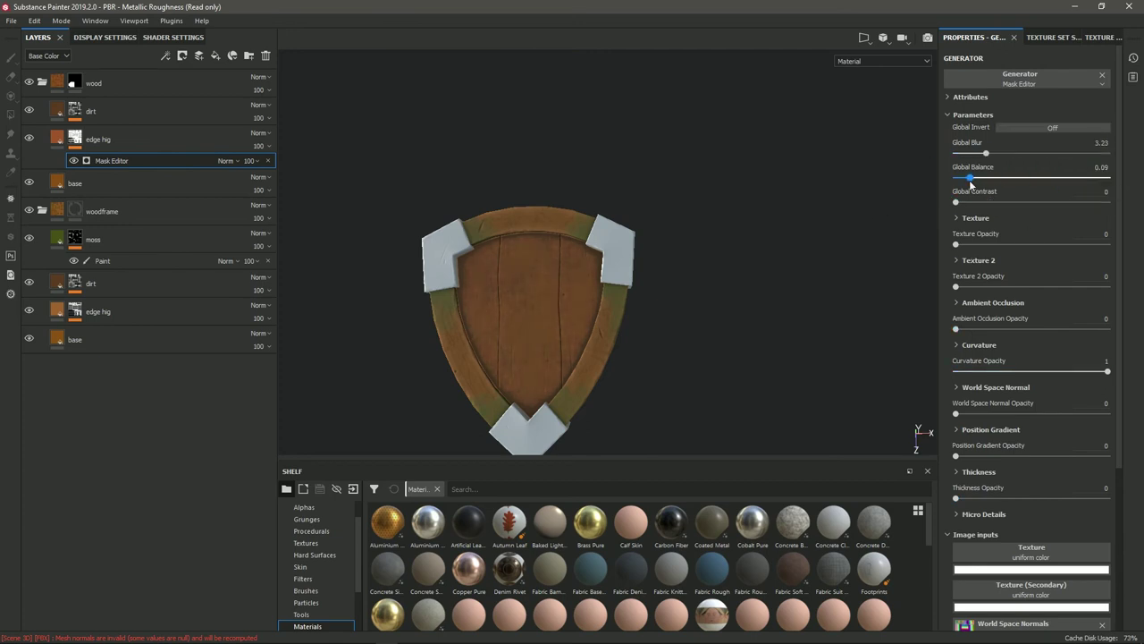
left_click(59, 139)
left_click(1026, 325)
left_click_drag(1127, 385, 1125, 404)
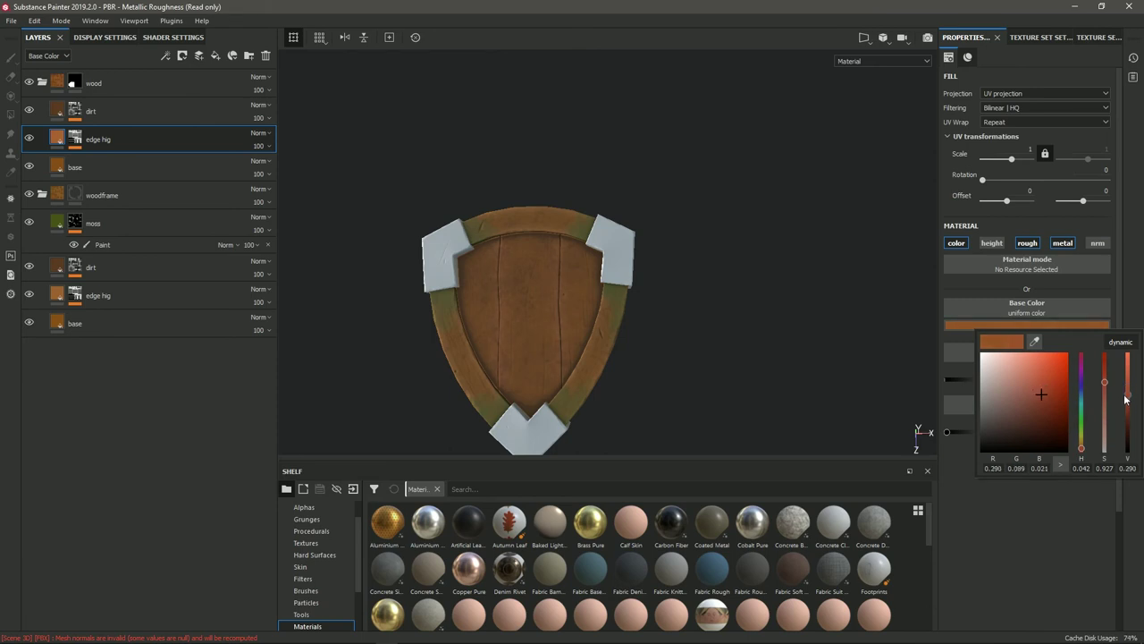
- Add a 'color var' base copy between dirt and edge hig with a black painted mask
left_click(57, 113)
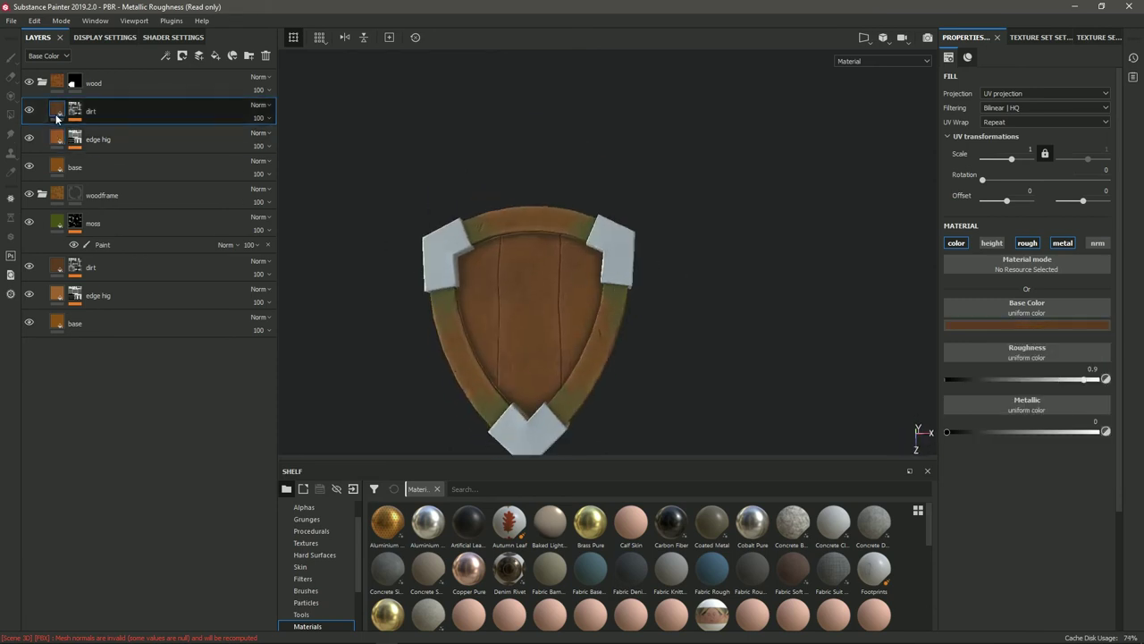
left_click_drag(62, 158, 75, 141, "ctrl")
type("var")
left_click(1067, 327)
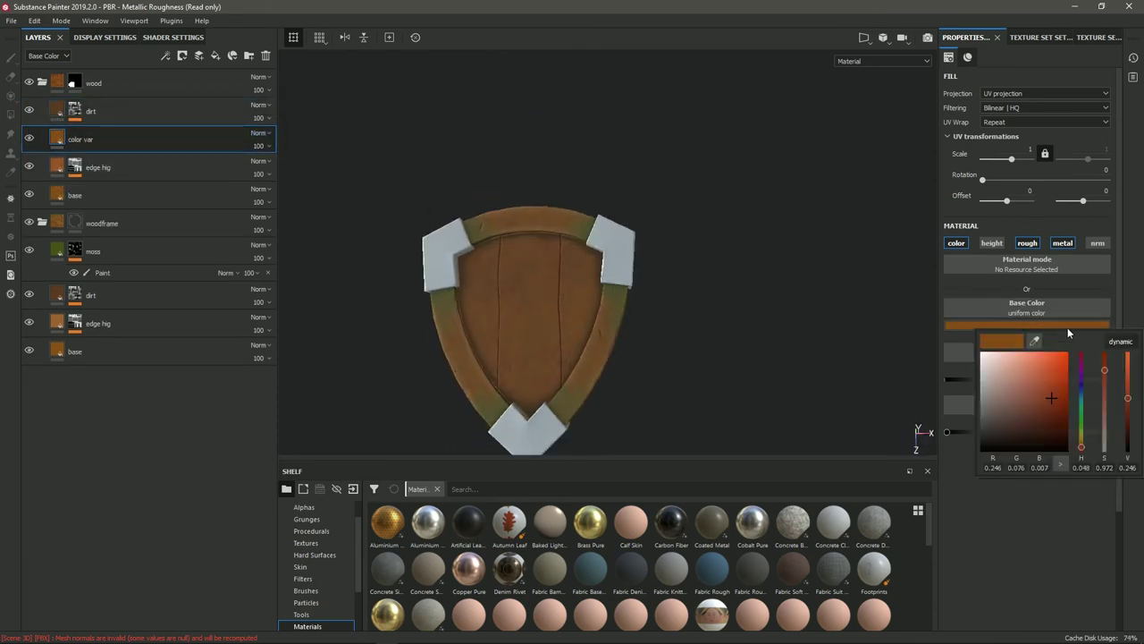
right_click(57, 139)
left_click(120, 144)
right_click(75, 139)
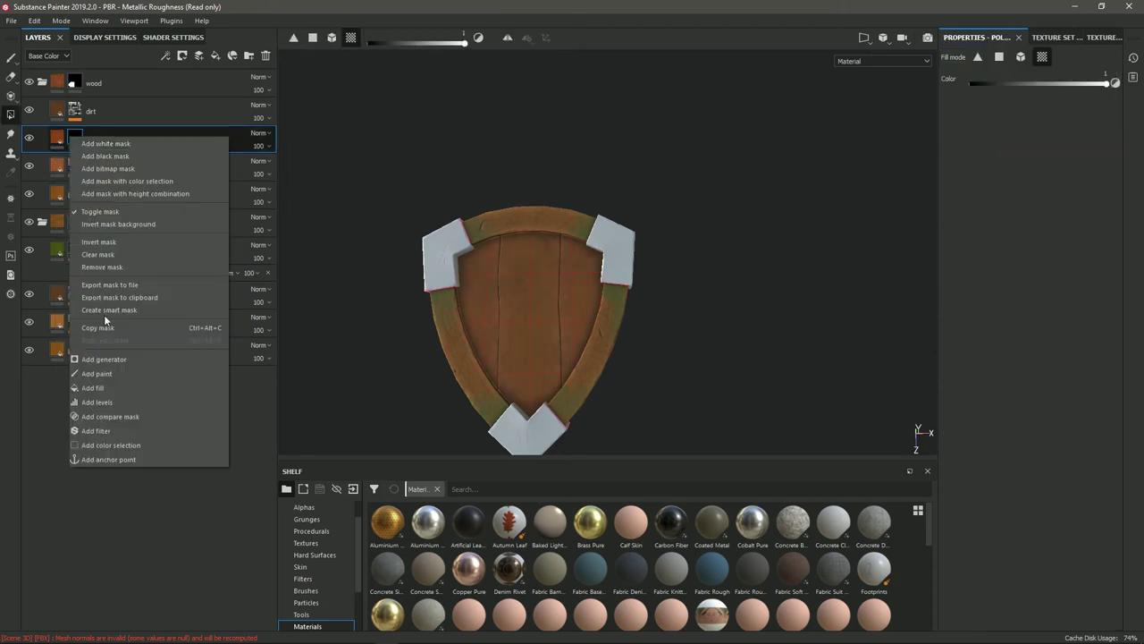
left_click(104, 314)
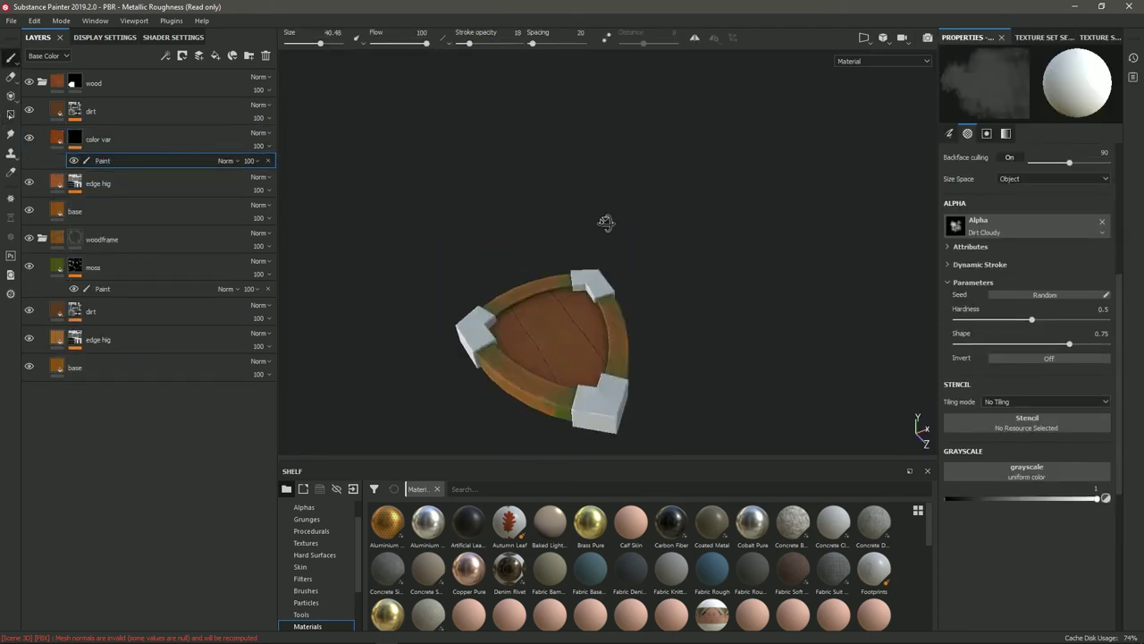
left_click_drag(540, 356, 590, 250, "alt")
- Copy the moss layer into the wood folder with its mask cleared to black
left_click(75, 267)
key("ctrl+d")
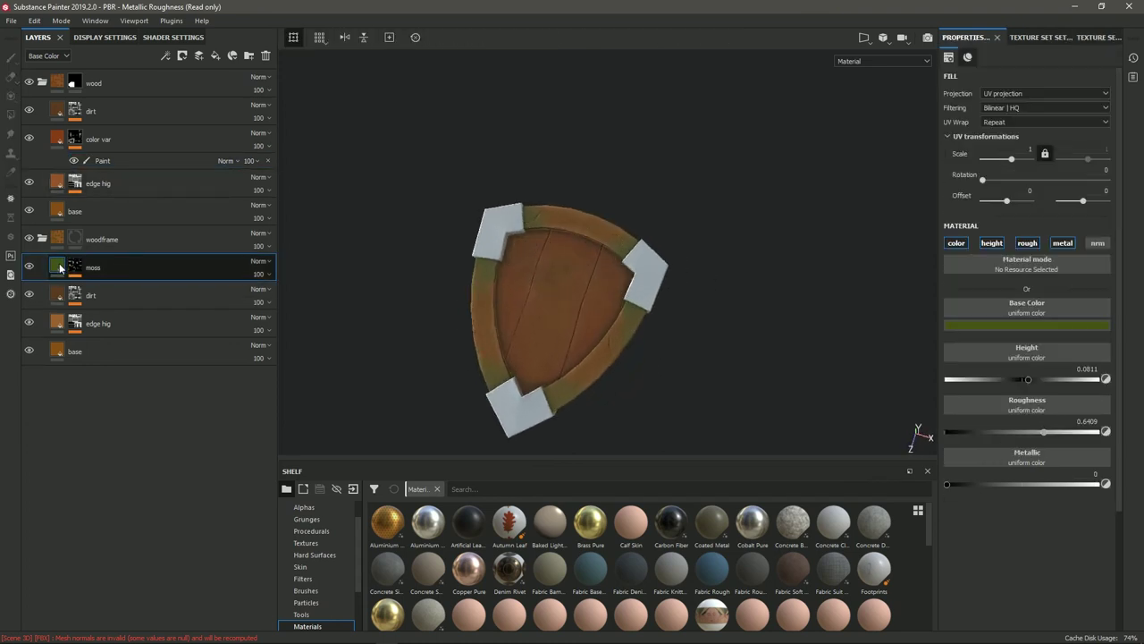
left_click_drag(75, 268, 129, 113)
right_click(75, 109)
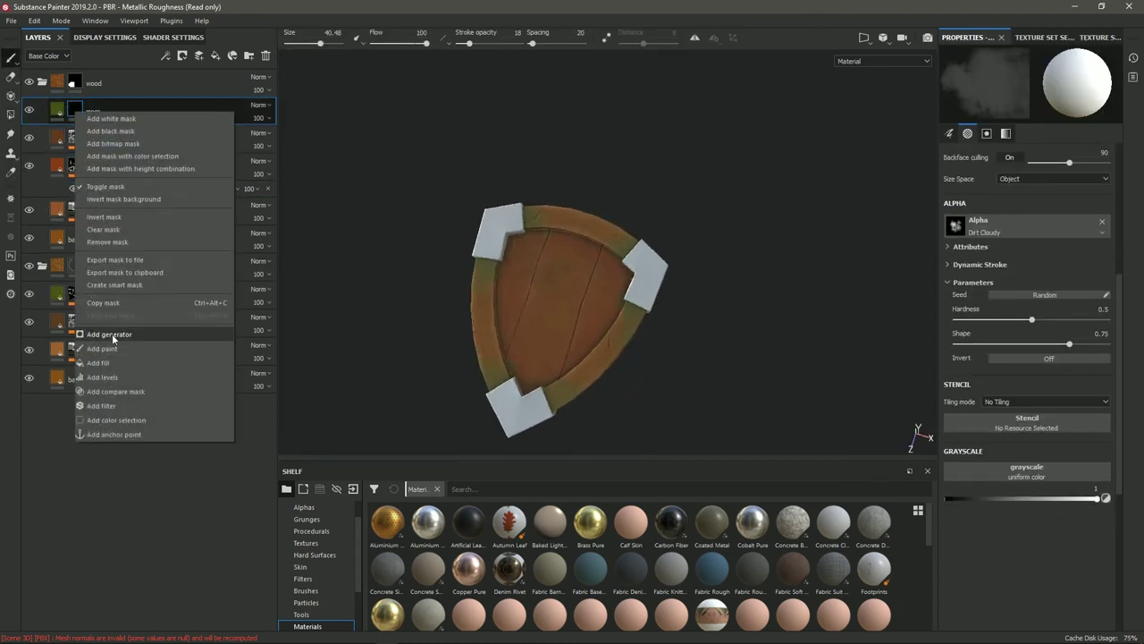
left_click(109, 333)
left_click_drag(511, 269, 572, 313, "alt")
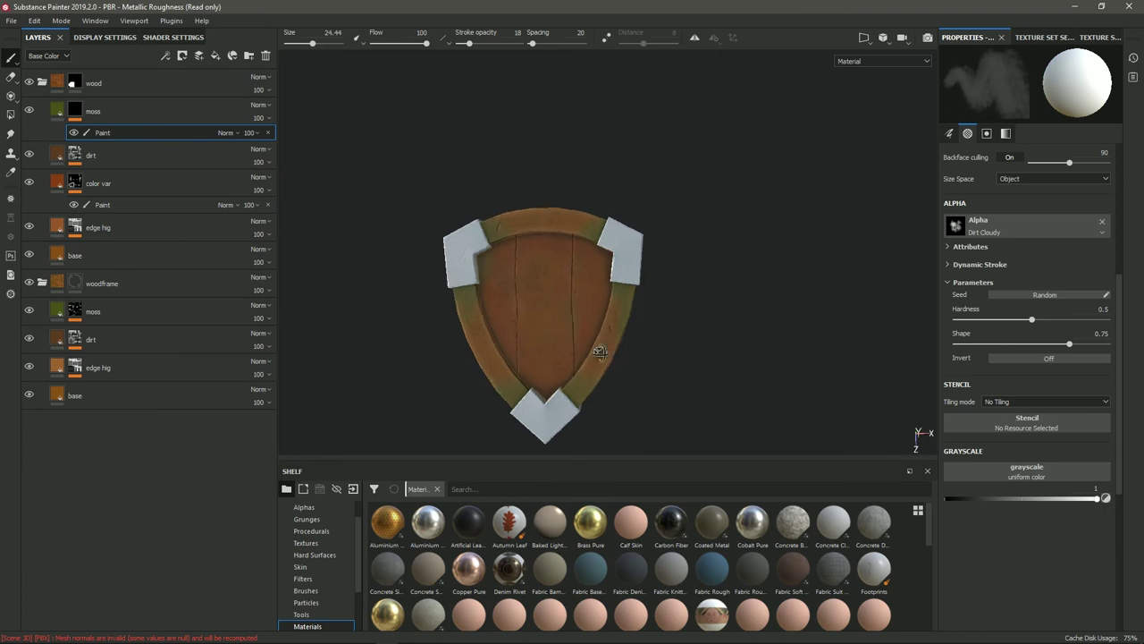
mouse_move(600, 351)
left_mouse_down("alt")
mouse_move(639, 295)
mouse_move(629, 271)
left_mouse_up("alt")
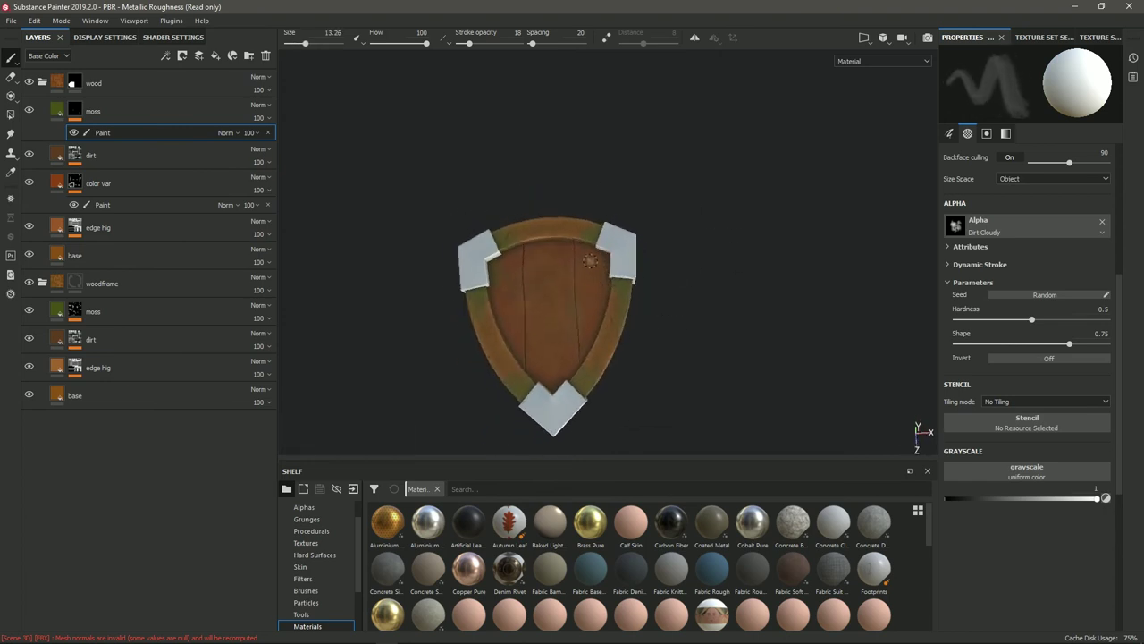
mouse_move(585, 254)
left_mouse_down("alt")
mouse_move(561, 273)
mouse_move(474, 234)
left_mouse_up("alt")
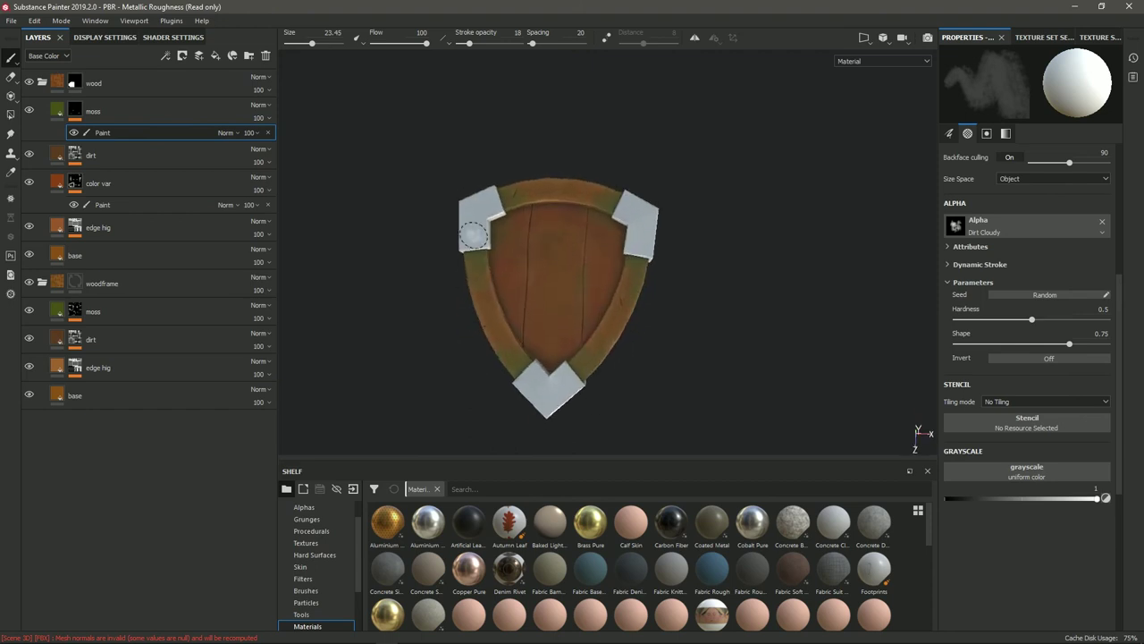
left_click(41, 82)
left_click(42, 111)
- Create a 'metal' folder at the top of the stack with a black mask
left_click(248, 56)
double_click(79, 83)
type("metal")
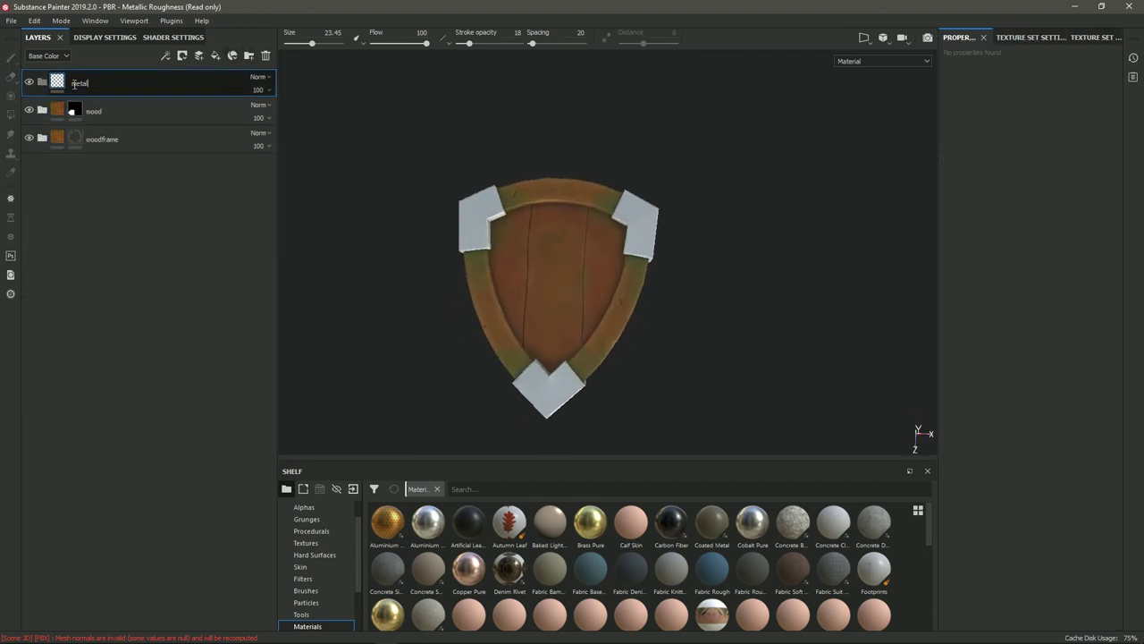
left_click_drag(617, 243, 578, 243, "alt")
right_click(51, 82)
left_click(110, 107)
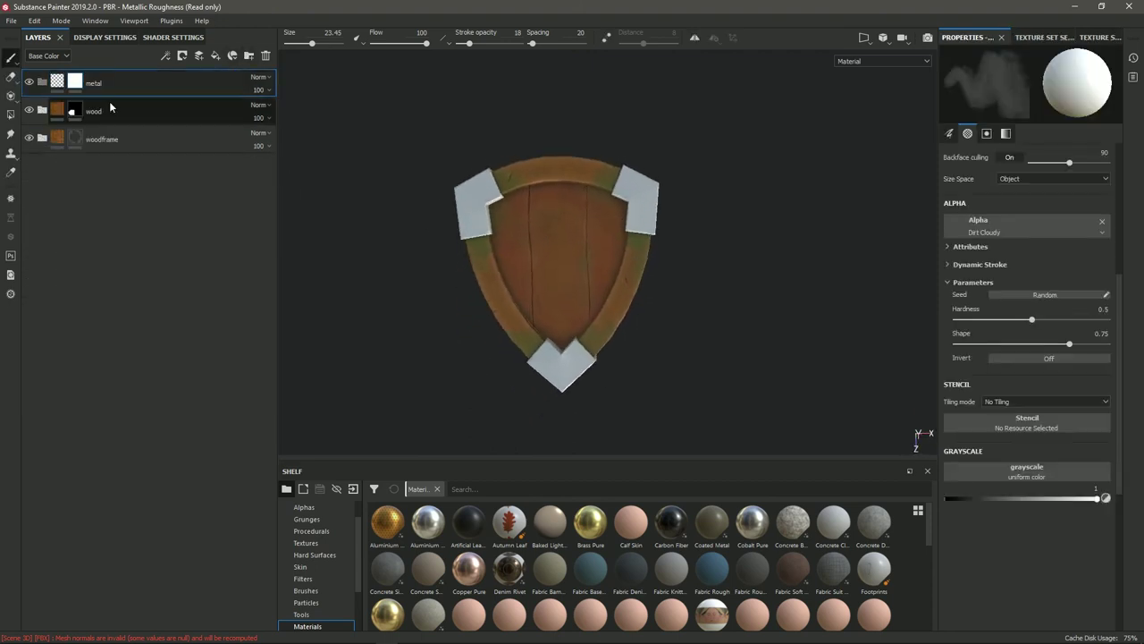
key("F1")
key("4")
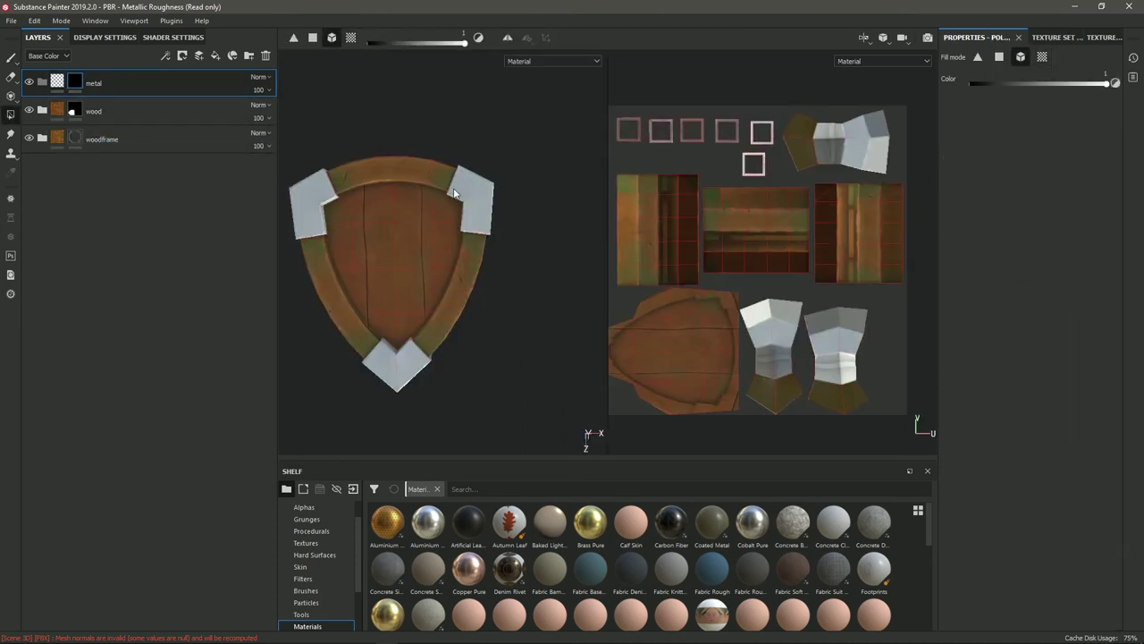
right_click(73, 83)
left_click(98, 254)
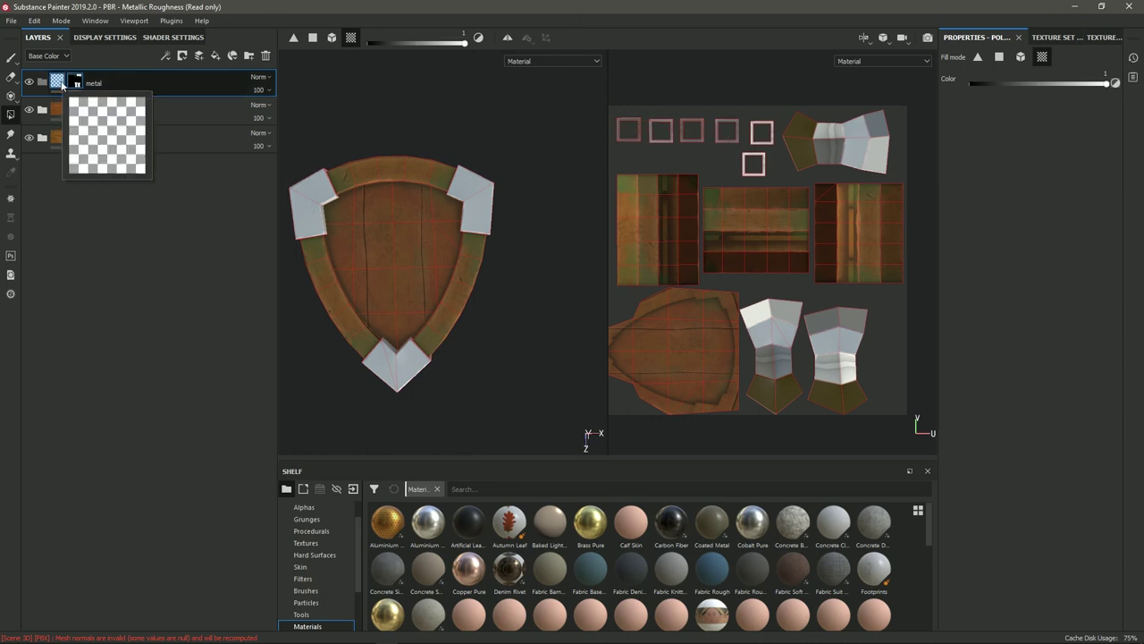
- Set up a 'base' fill with height and normal off, fully metallic, in mid grey
double_click(86, 110)
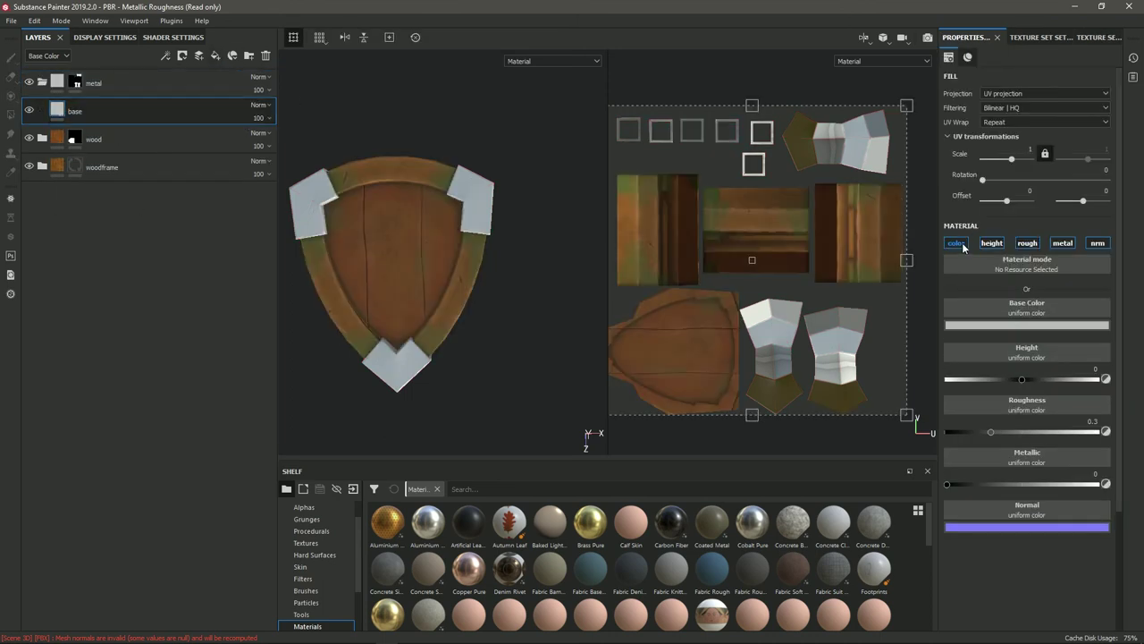
left_click(992, 243)
left_click(1098, 243)
left_click(1098, 432)
left_click_drag(555, 219, 539, 265, "alt")
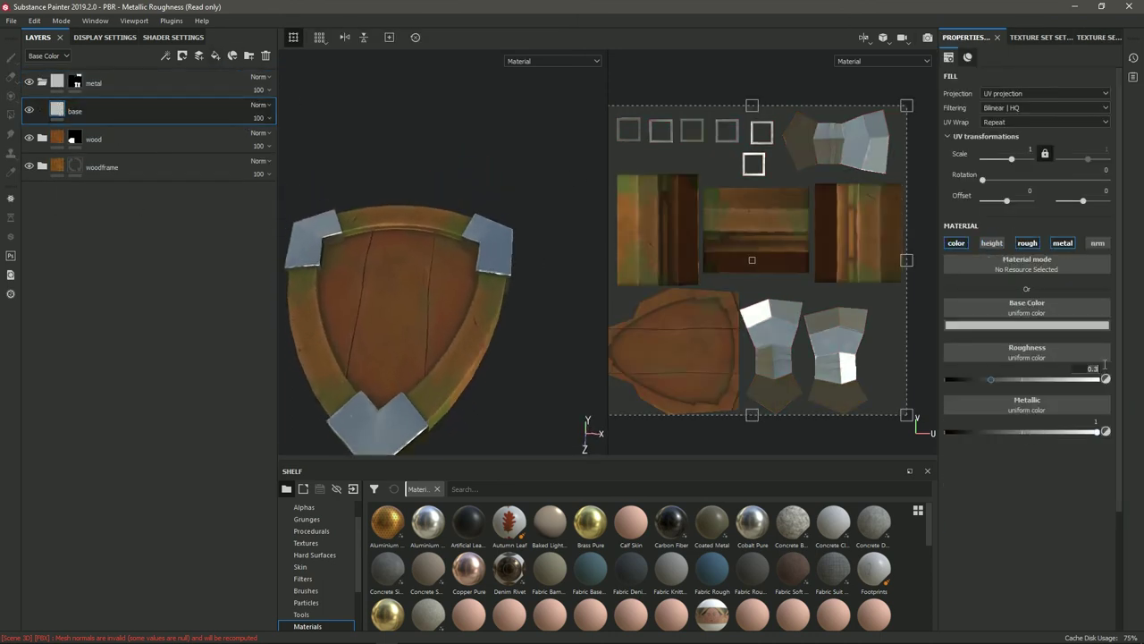
left_click_drag(472, 281, 537, 268, "alt")
left_click(1026, 324)
left_click_drag(1127, 357, 1129, 405)
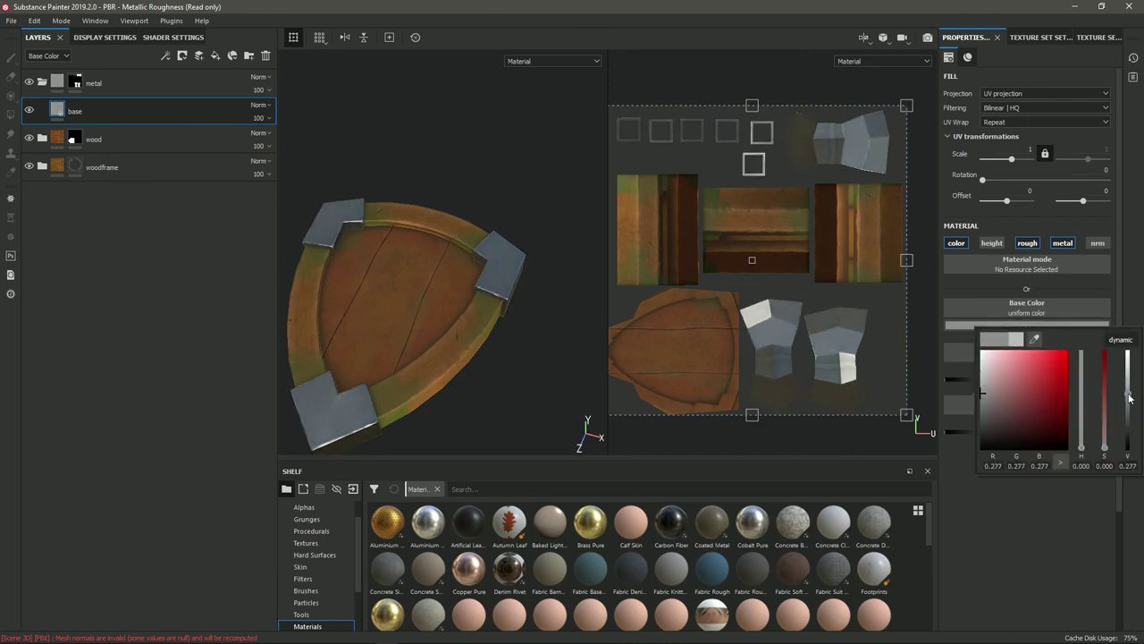
left_click_drag(536, 286, 398, 281, "alt")
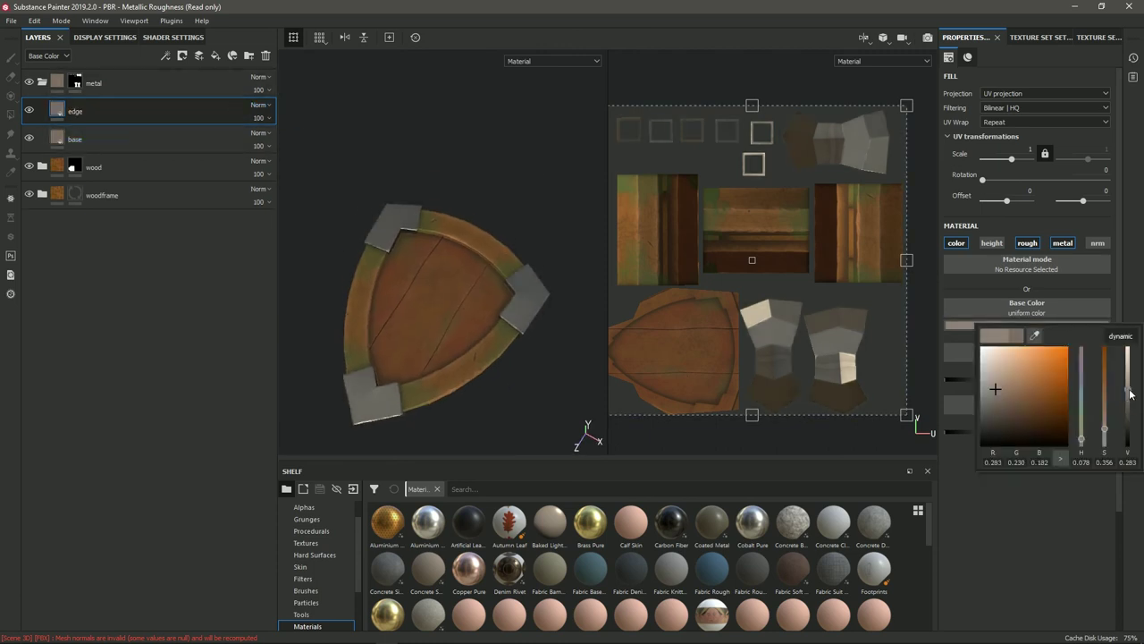
- Apply Metal Edge Wear to the edge mask and add a 'color var' fill layer with a new base colour
left_click(1052, 190)
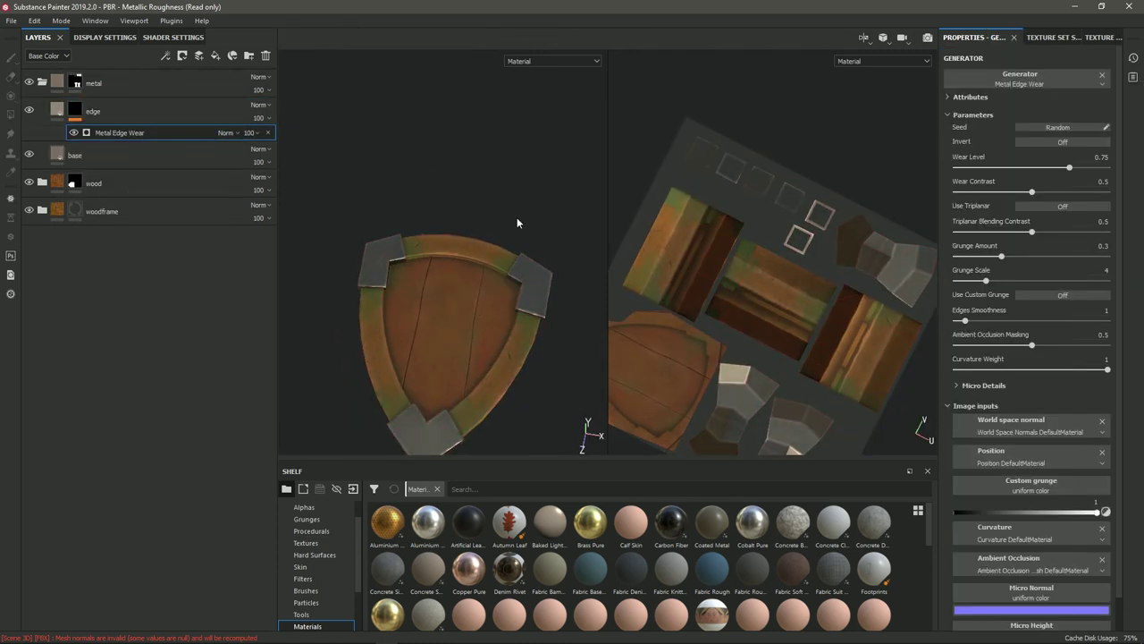
left_click_drag(71, 129, 115, 100)
double_click(79, 111)
type("color var")
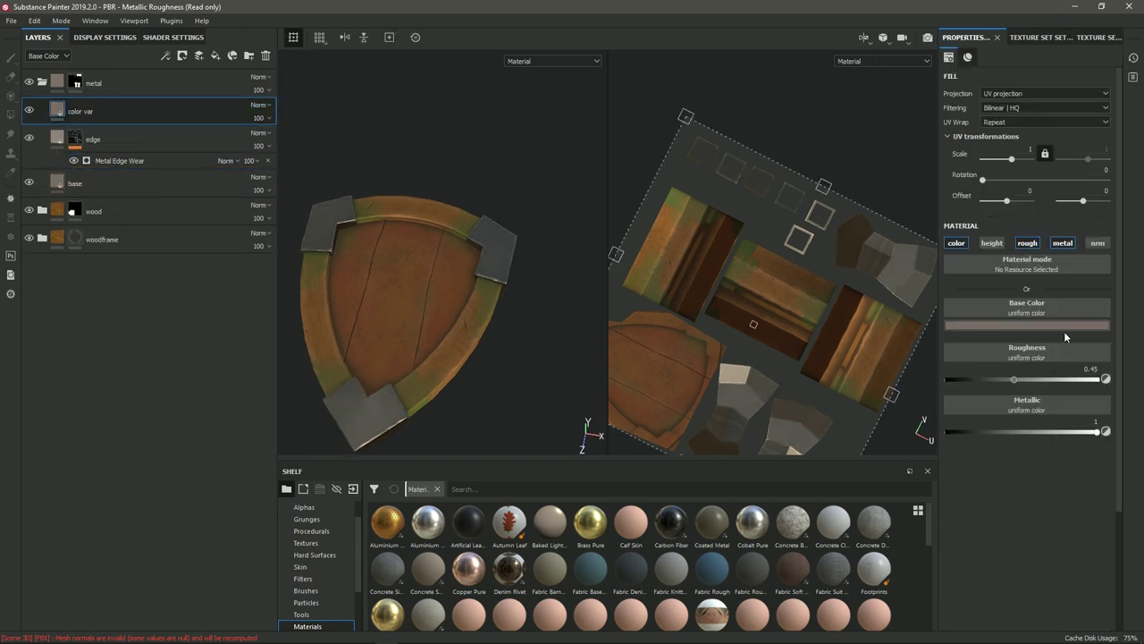
left_click(1063, 327)
left_click(991, 412)
- Give the color var layer a black mask with a Paint effect
right_click(68, 112)
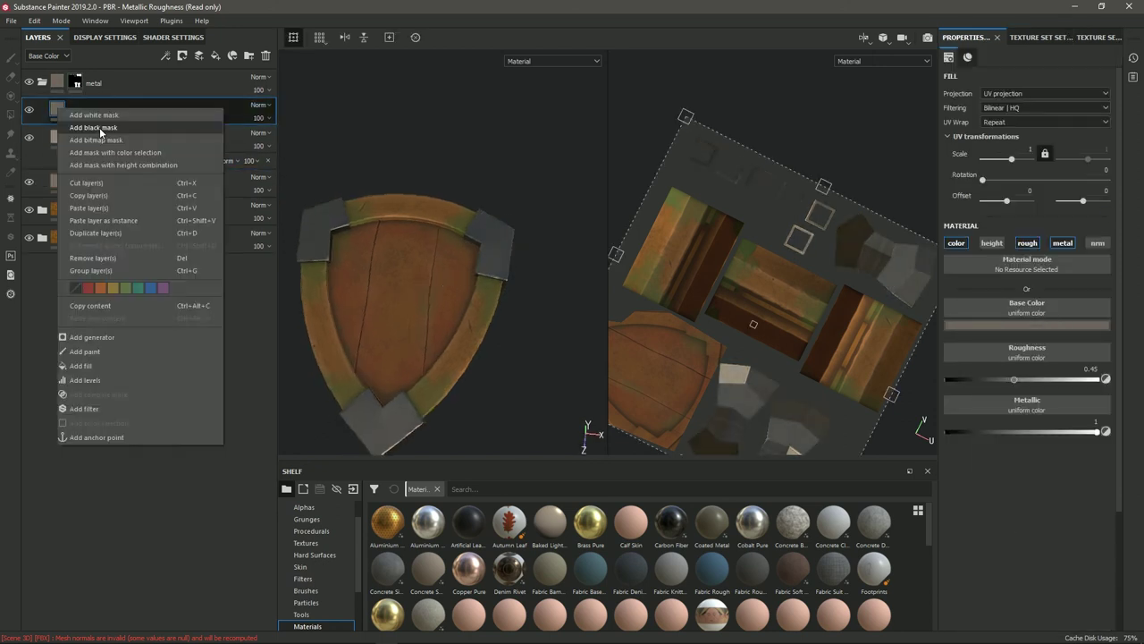
left_click(85, 128)
right_click(75, 111)
left_click(113, 338)
- Paint cloudy colour variation onto the corner plates, then duplicate the base metal layer
left_click_drag(500, 295, 535, 229, "alt")
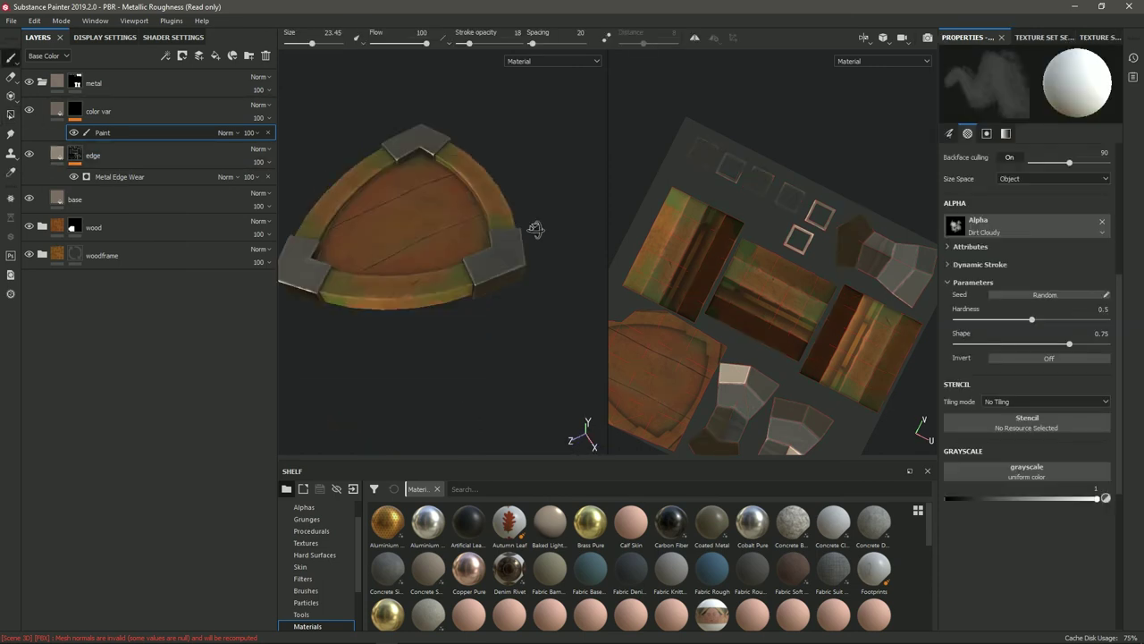
mouse_move(576, 53)
left_mouse_down("alt")
mouse_move(396, 199)
mouse_move(511, 358)
mouse_move(524, 345)
left_mouse_up("alt")
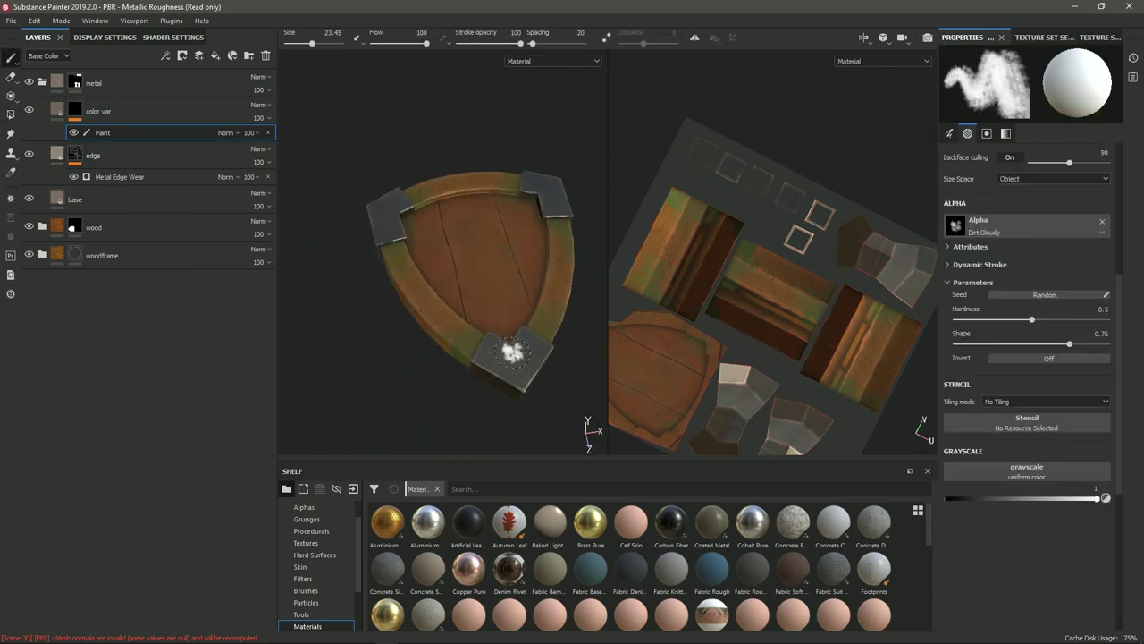
key("ctrl+z")
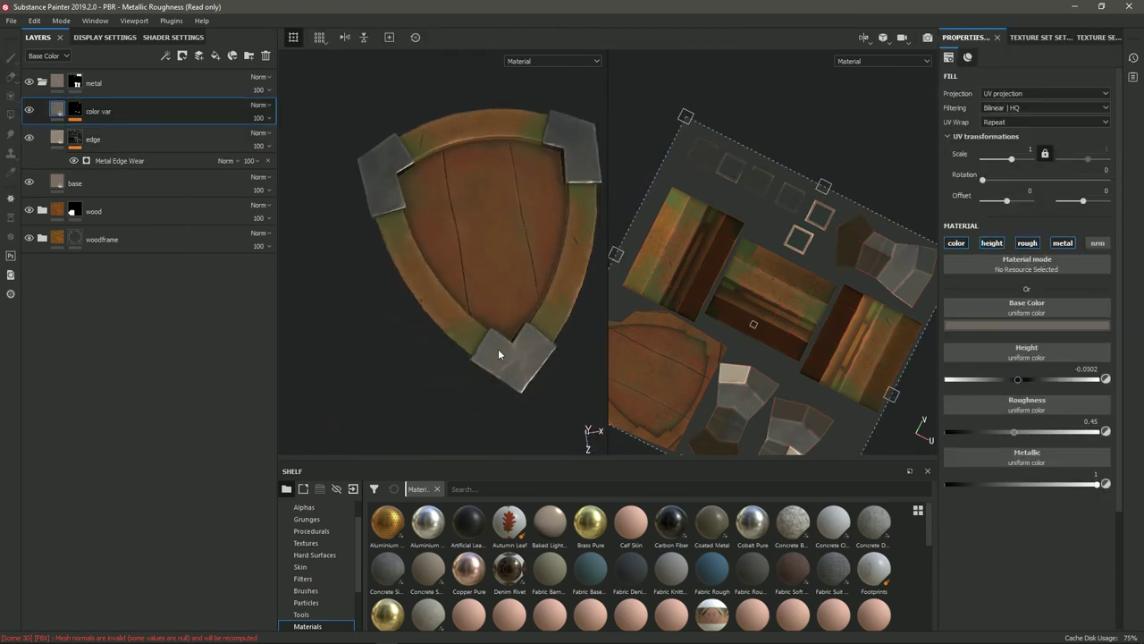
key("ctrl+y")
mouse_move(498, 348)
left_mouse_down("alt")
mouse_move(532, 263)
mouse_move(460, 277)
left_mouse_up("alt")
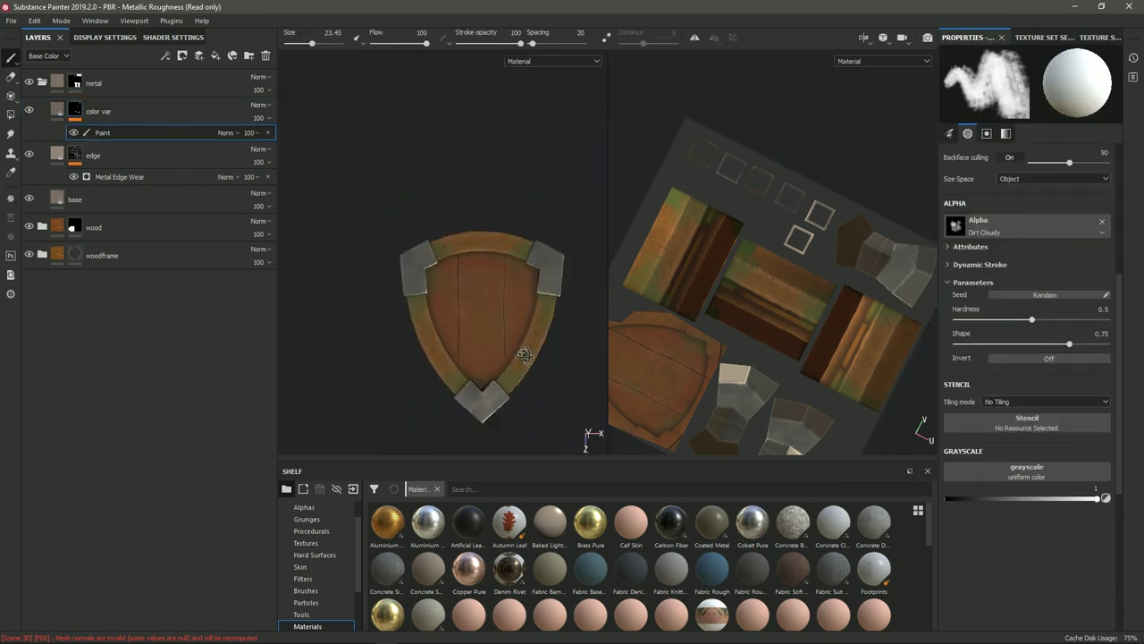
scroll(518, 282, "up", 3)
middle_click_drag(709, 305, 762, 278)
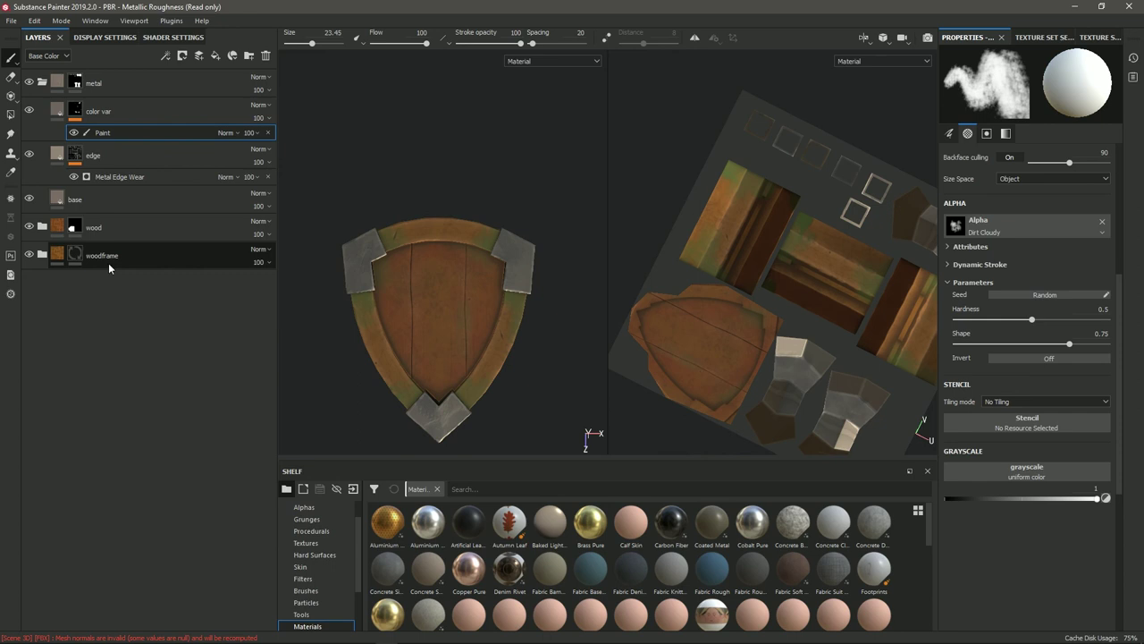
key("ctrl+v")
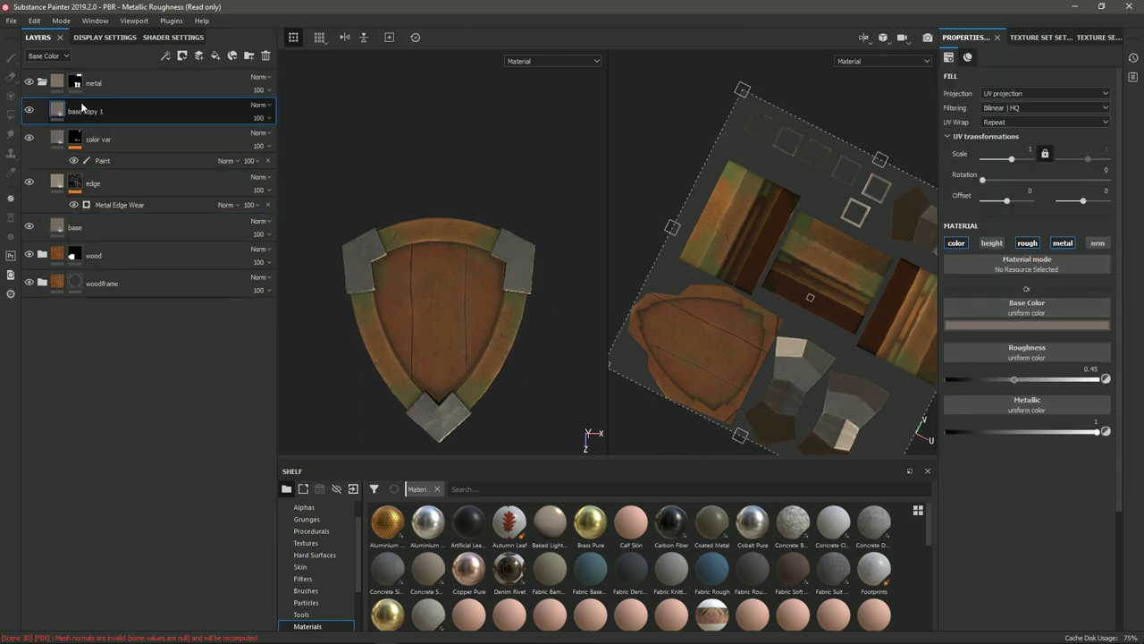
- Set the rust layer's base colour to a dark rust red
left_click(1045, 326)
left_click(1105, 460)
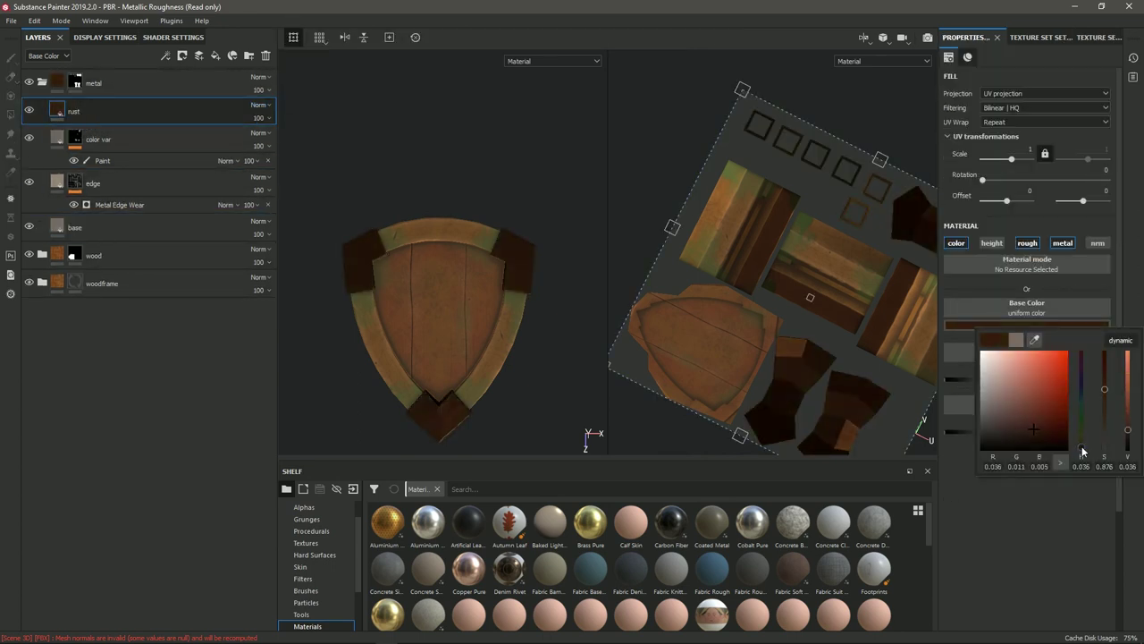
left_click(1026, 325)
left_click_drag(1082, 447, 1080, 463)
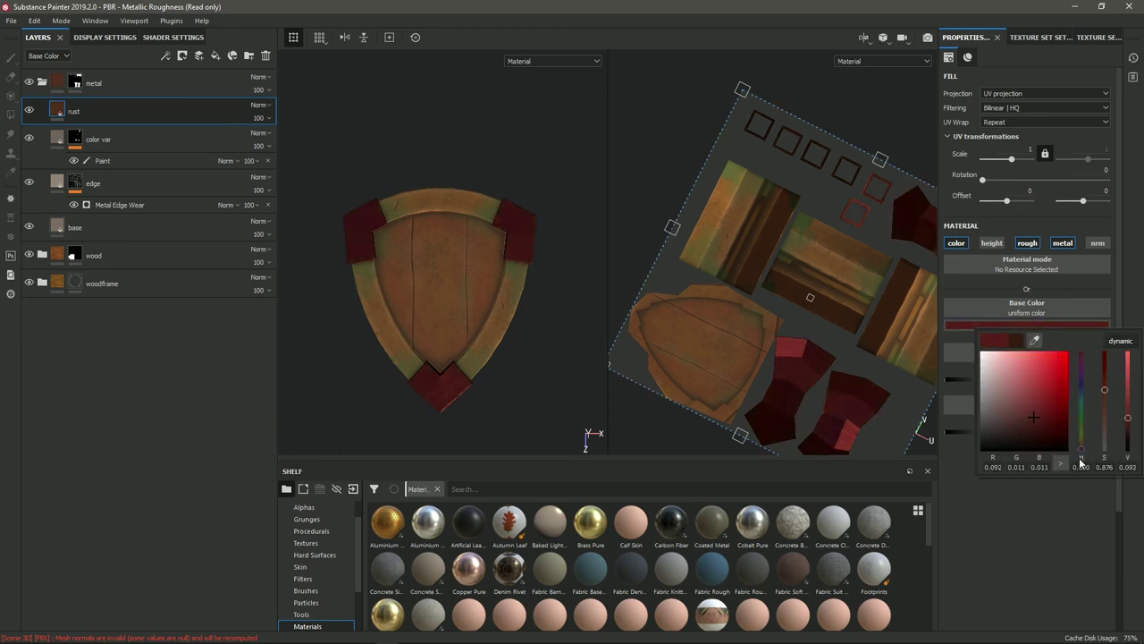
- Add a black mask and paint faint rust onto the corner plates at 29 stroke opacity
right_click(57, 111)
left_click(134, 173)
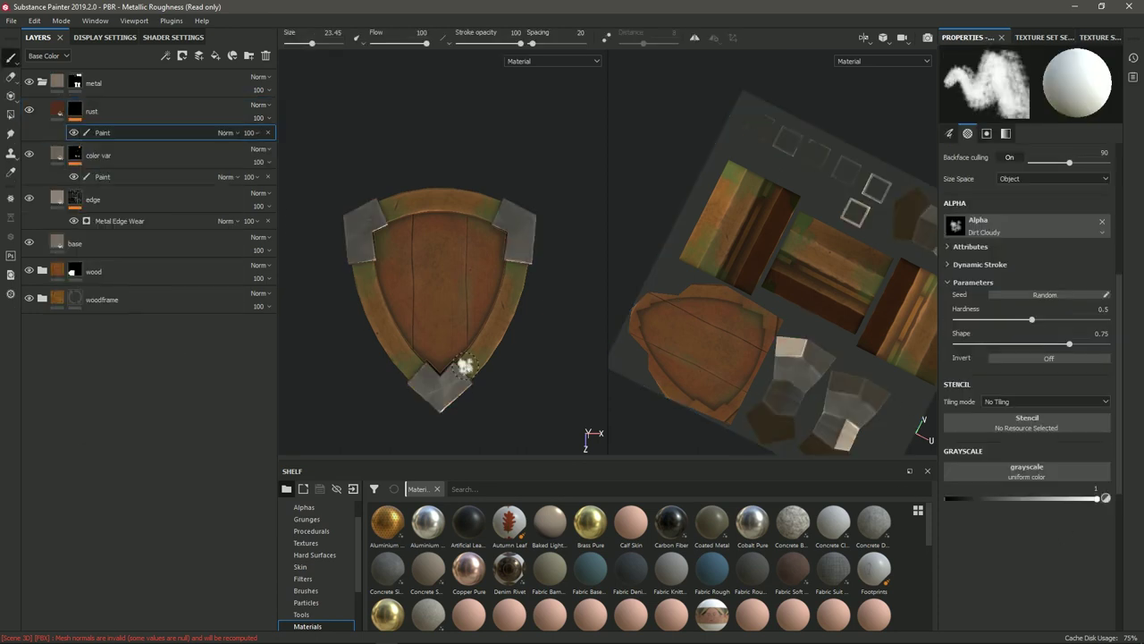
left_click_drag(485, 44, 474, 44)
middle_click_drag(410, 381, 410, 351, "alt")
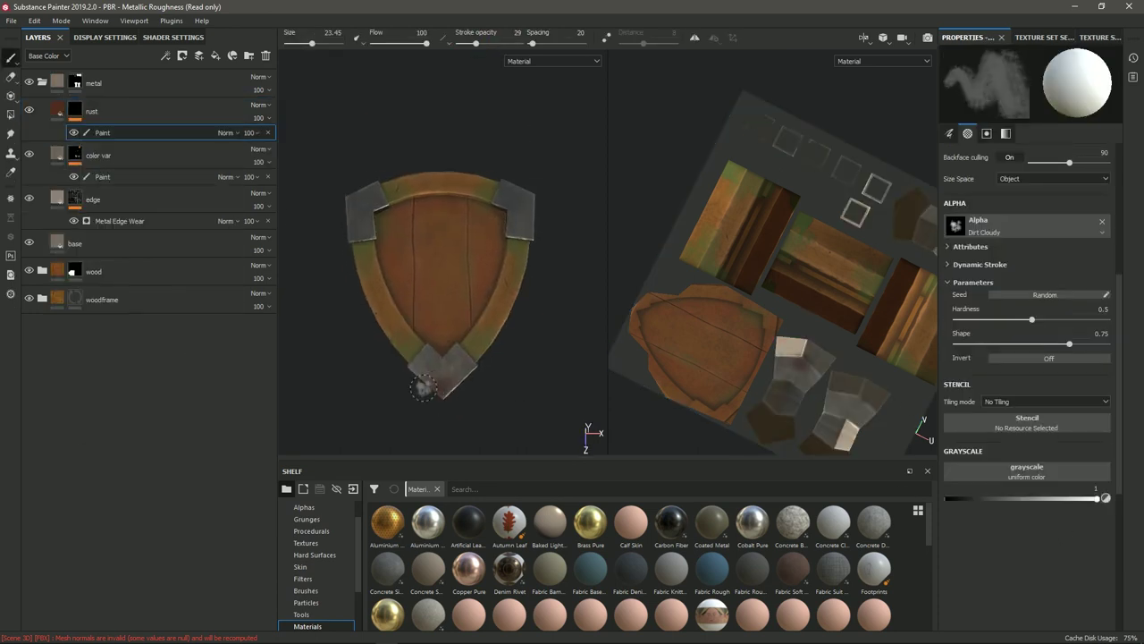
left_click_drag(423, 386, 491, 335, "alt")
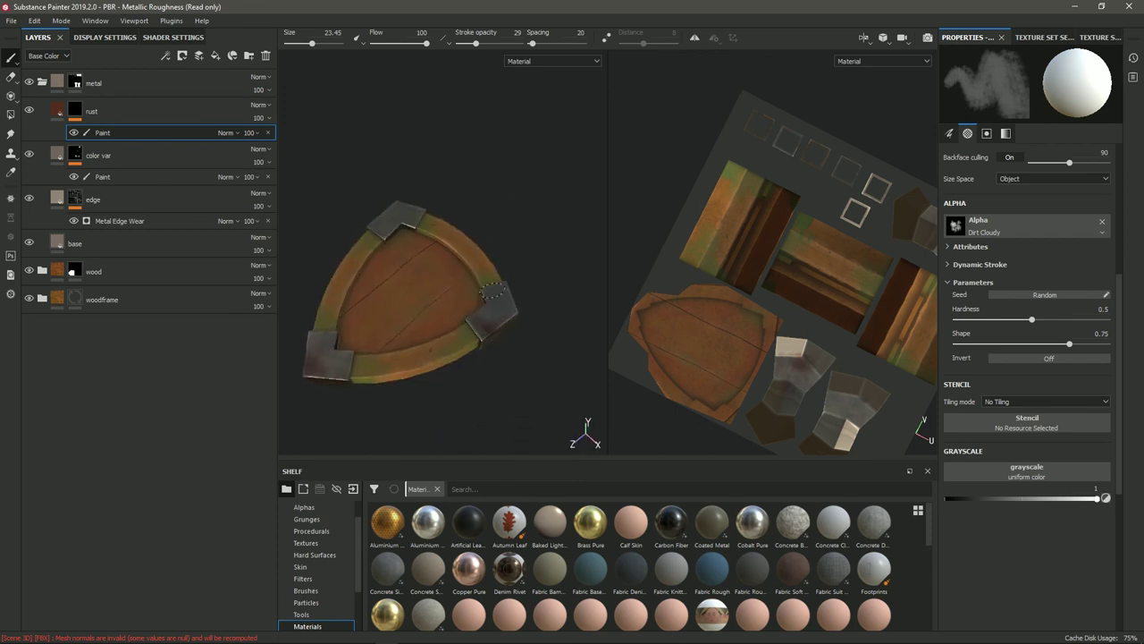
left_click_drag(490, 292, 498, 281, "alt")
mouse_move(527, 329)
left_mouse_down("alt")
mouse_move(475, 317)
mouse_move(483, 269)
mouse_move(457, 295)
mouse_move(438, 246)
mouse_move(450, 260)
left_mouse_up("alt")
scroll(456, 267, "up", 3)
middle_click_drag(457, 266, 560, 282, "alt")
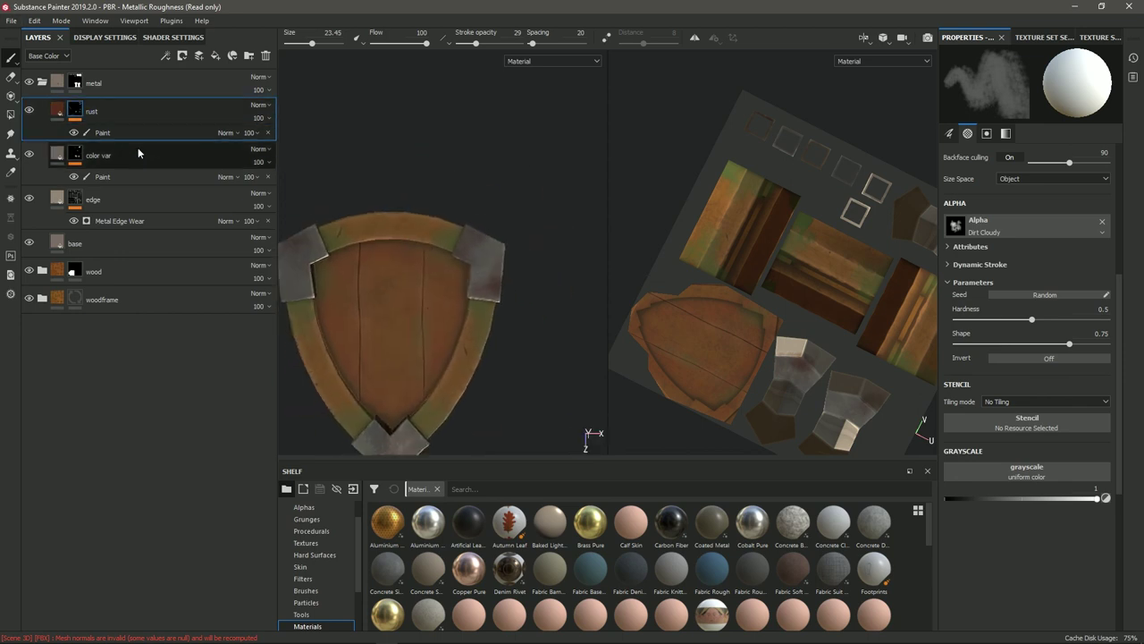
- Duplicate the base metal layer, move the copy above edge, and give it a black mask
left_click(155, 197)
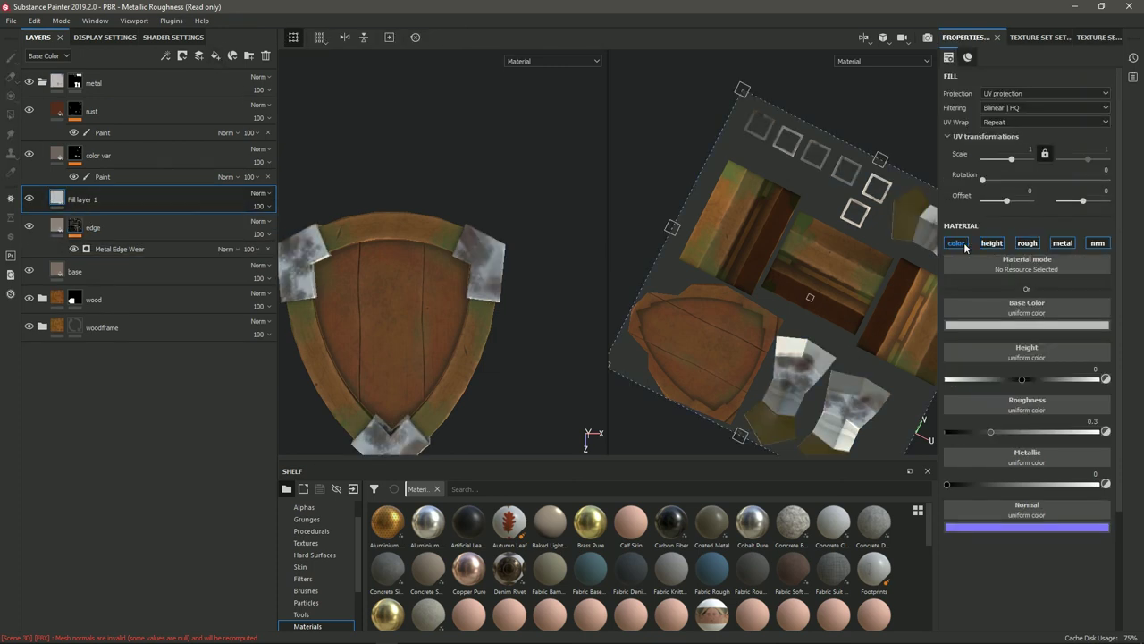
left_click(116, 244)
key("ctrl+d")
left_click_drag(133, 245, 133, 195)
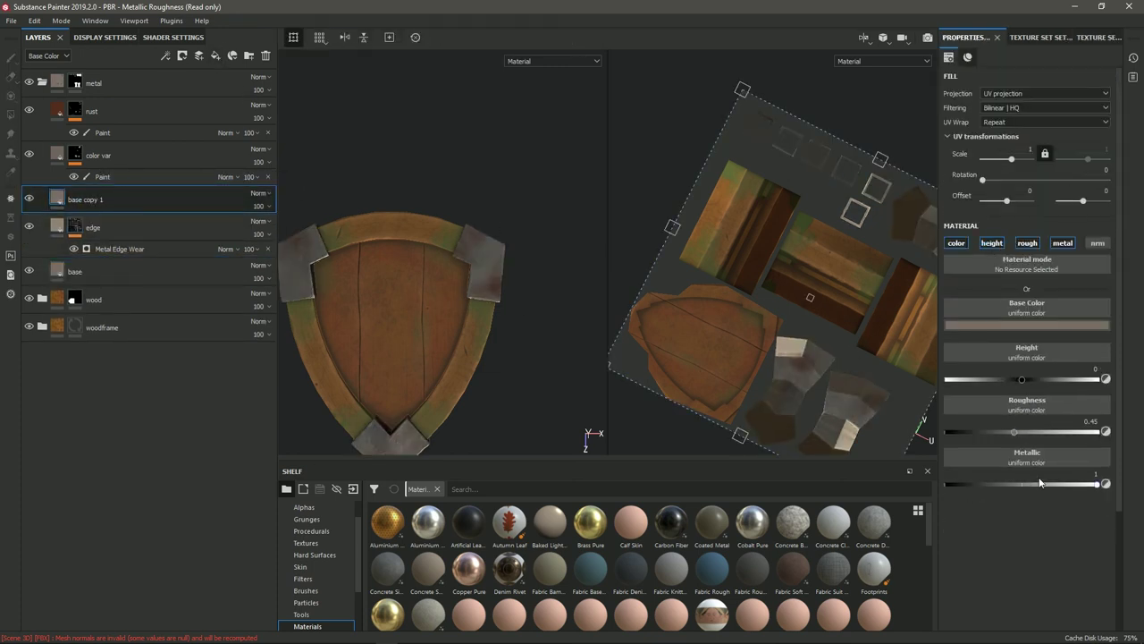
key("1")
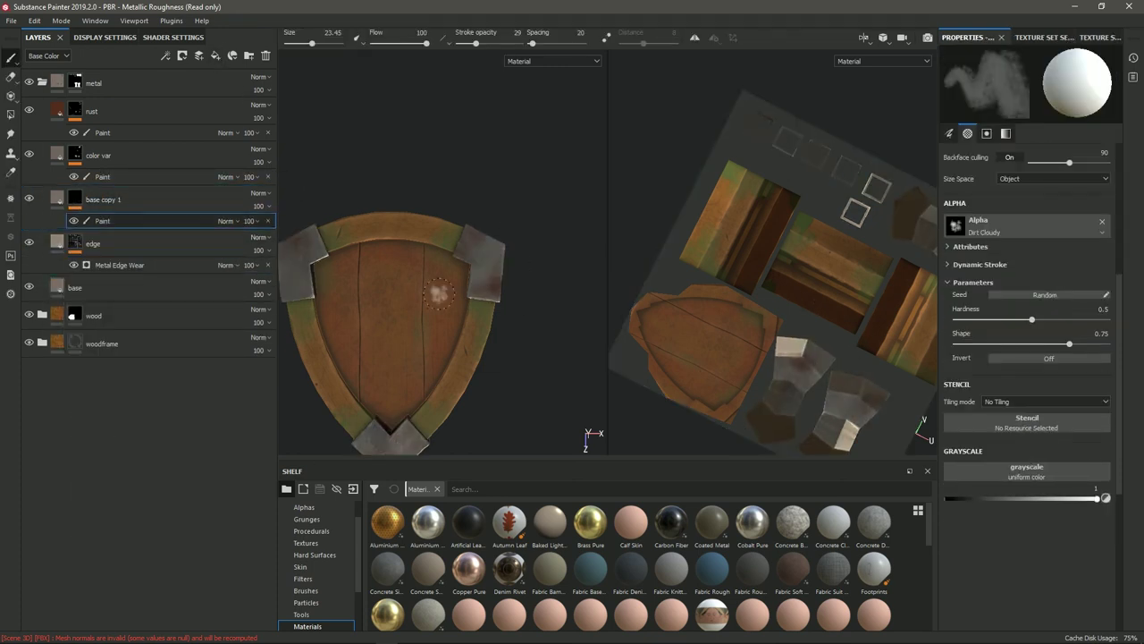
- Choose the round Shape alpha on the brush for painting rivets
left_click(955, 226)
left_click(1090, 293)
scroll(472, 255, "up", 3)
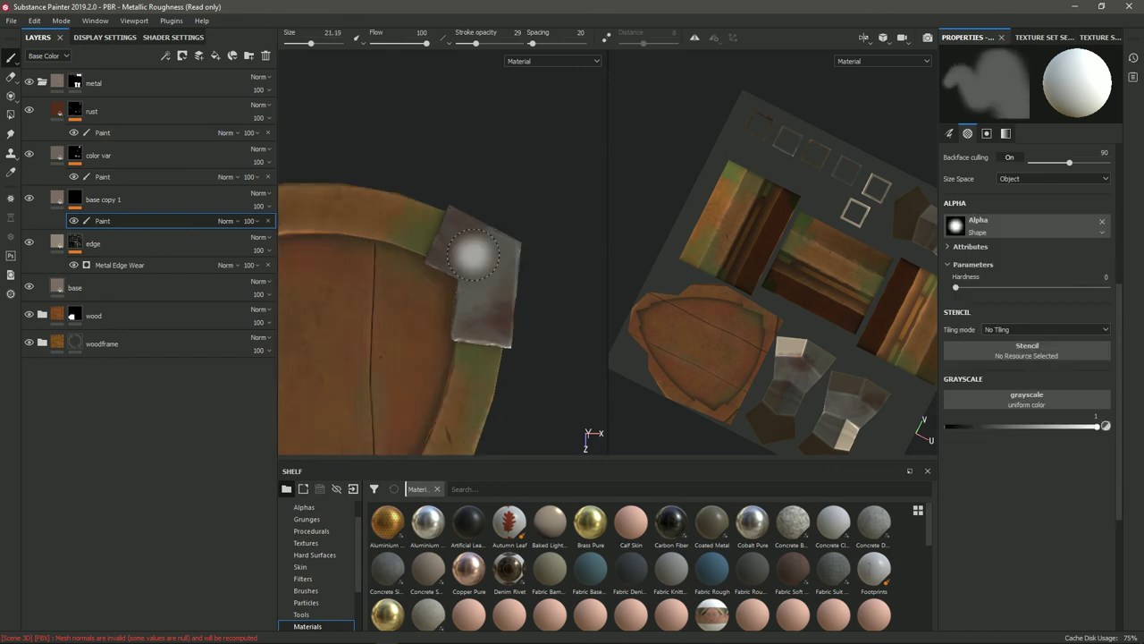
scroll(524, 242, "up", 2)
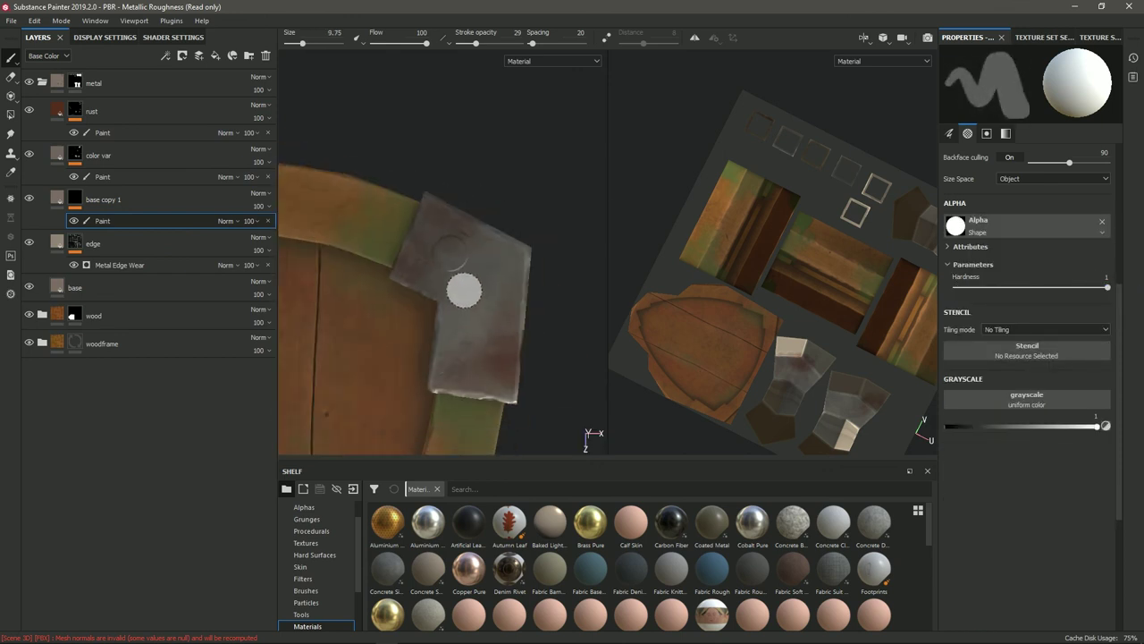
scroll(496, 304, "down", 2)
scroll(449, 292, "down", 2)
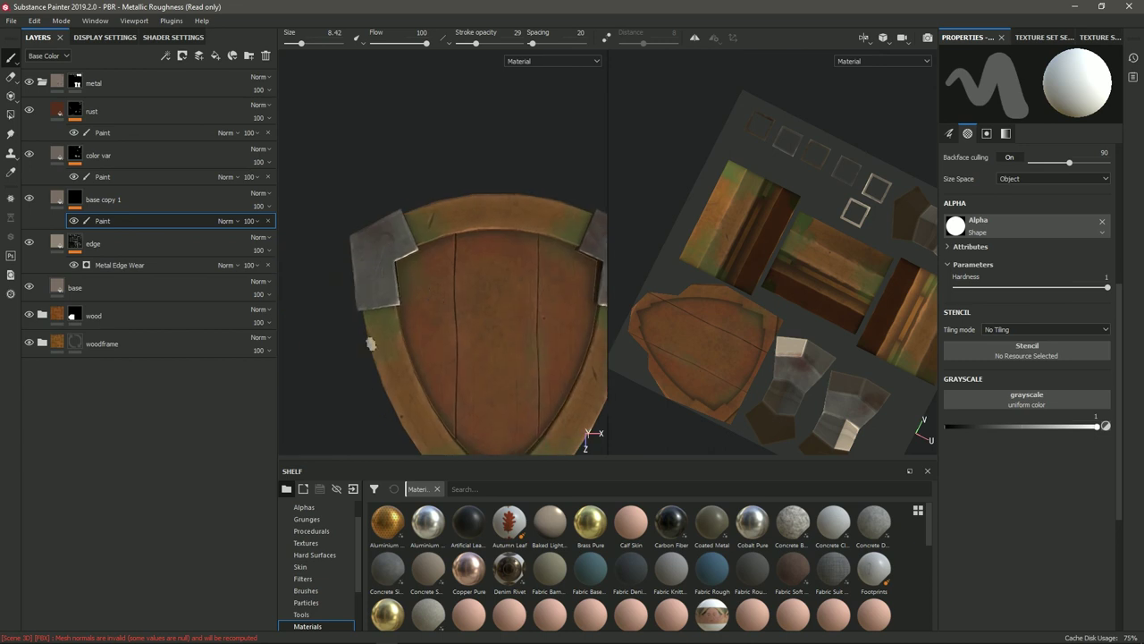
scroll(371, 345, "down", 2)
scroll(412, 372, "down", 2)
scroll(494, 409, "down", 1)
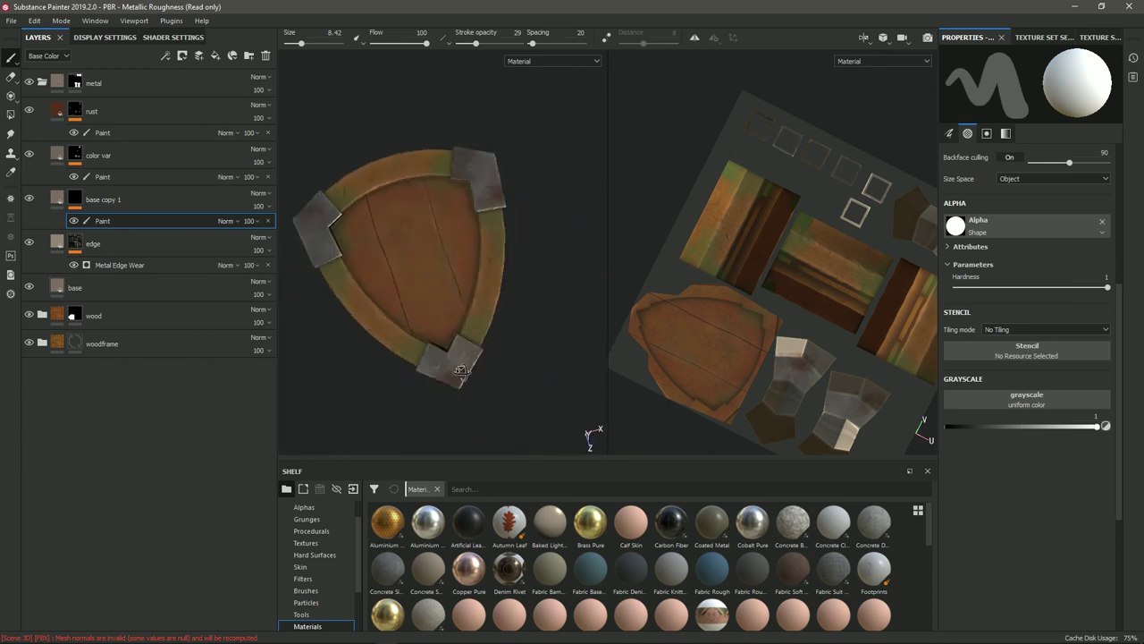
scroll(501, 340, "down", 1)
scroll(514, 279, "down", 1)
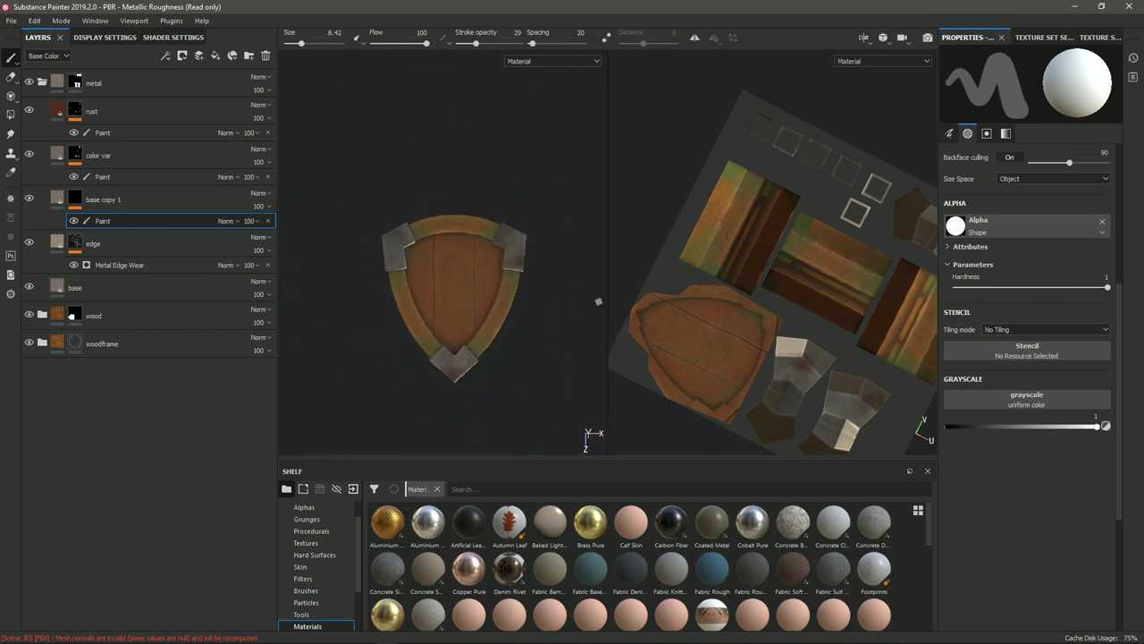
- Switch to the 3D-only view to show the finished shield with riveted plates
key("F2")
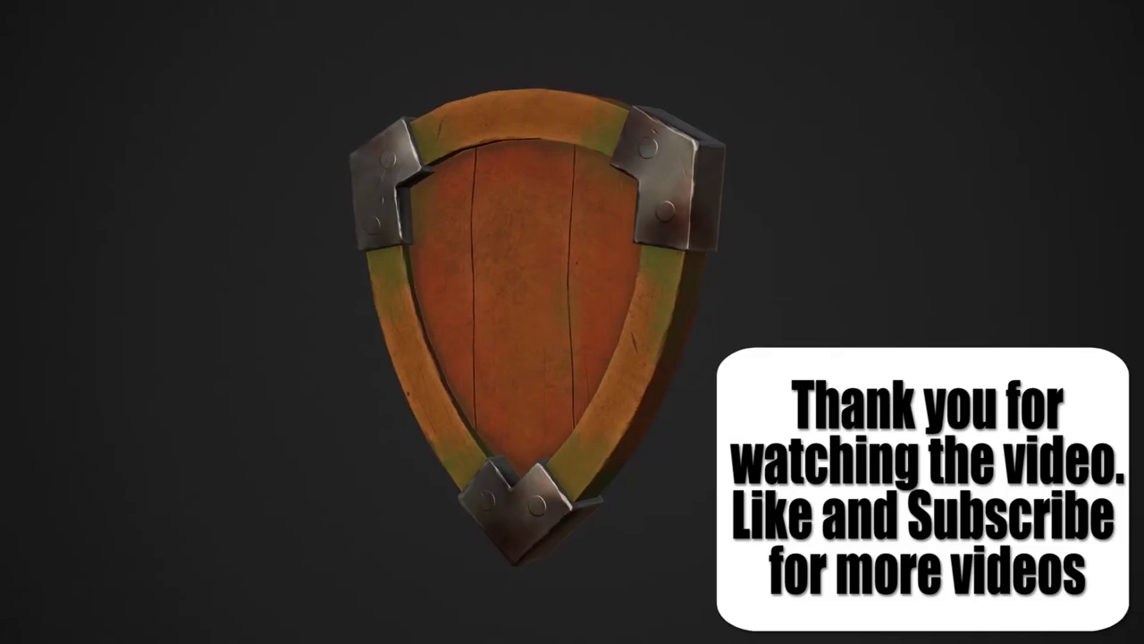